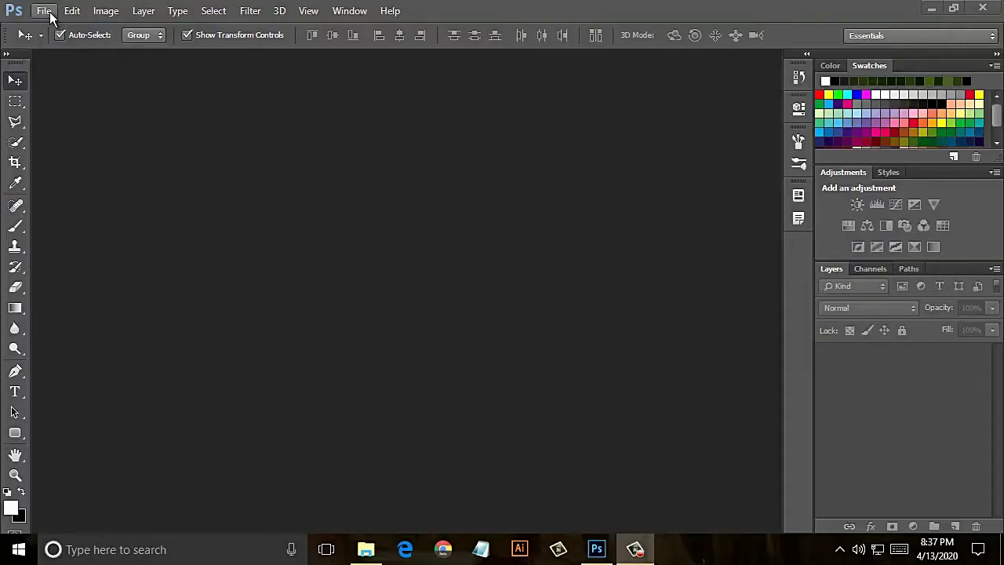
- Create the white Untitled-1 document at 2800 × 1500 px and 150 pixels/inch
click(43, 10)
click(59, 27)
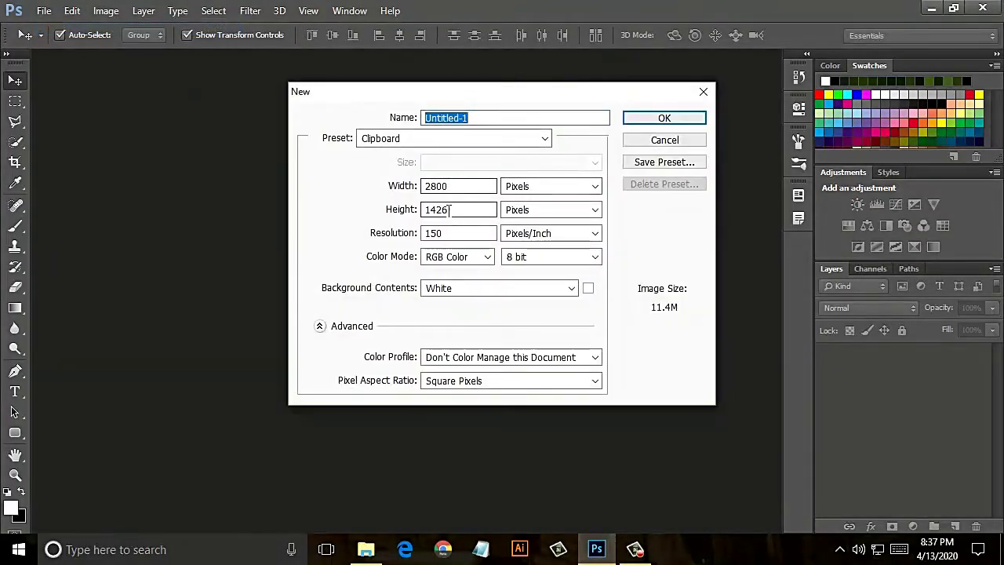
drag(430, 209, 471, 209)
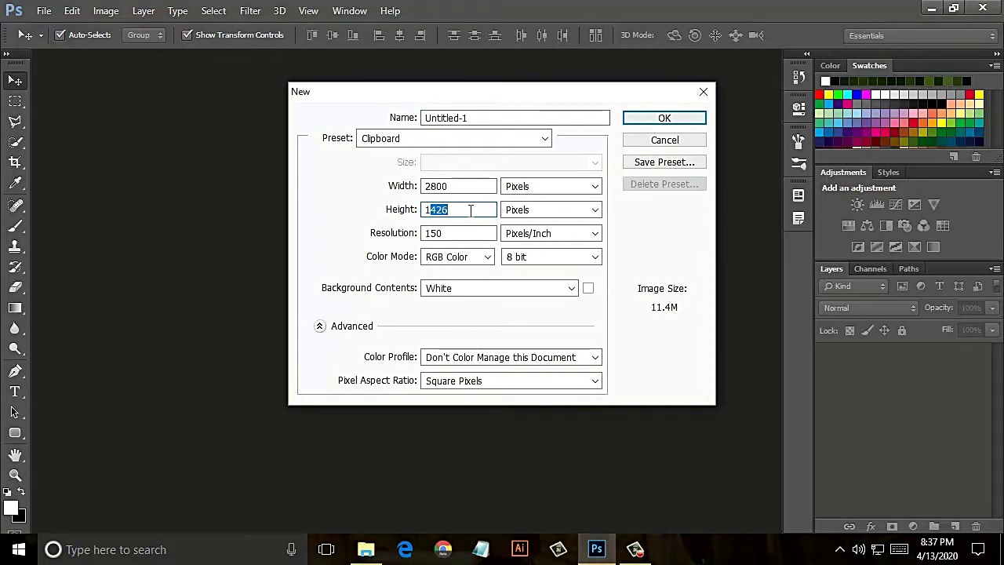
text(500)
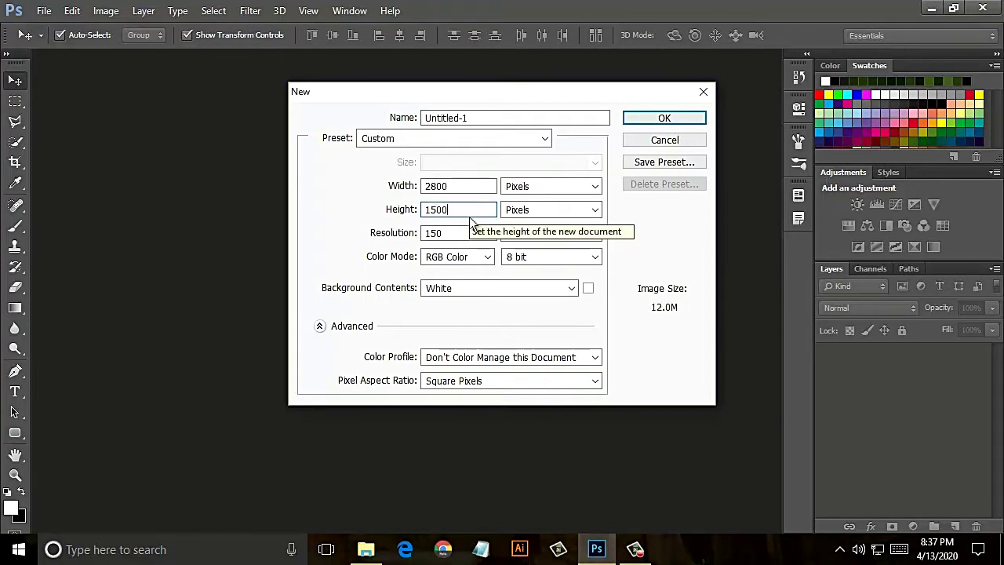
click(665, 118)
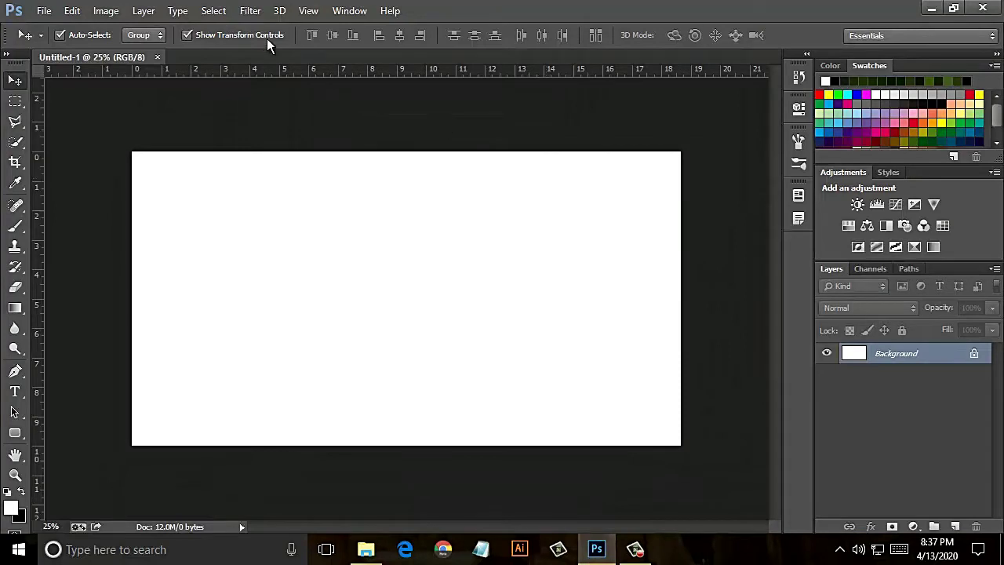
- Fit the canvas on screen, then embed tree_PNG227.png and raise it to Y 654.5 px
click(309, 11)
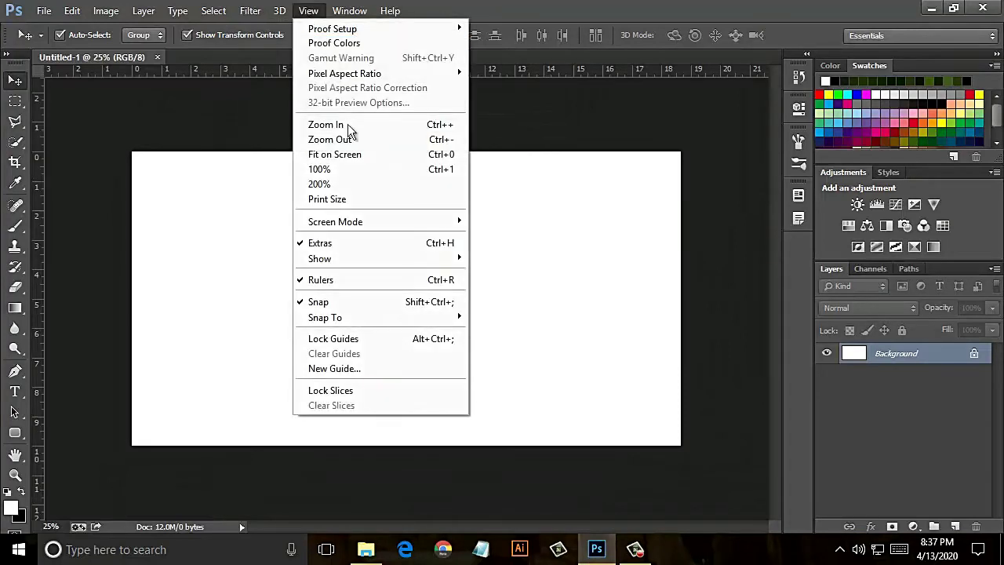
click(349, 155)
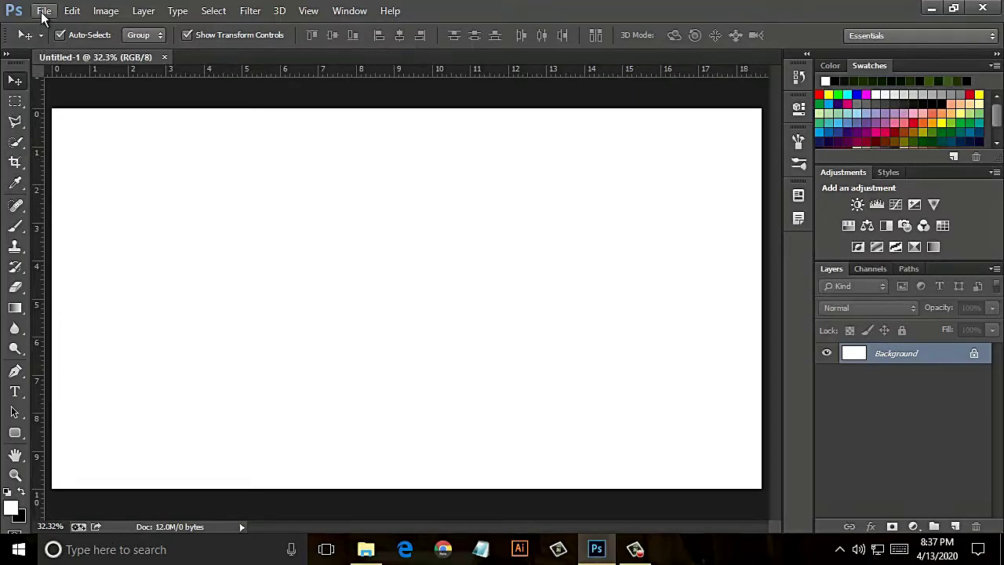
click(44, 11)
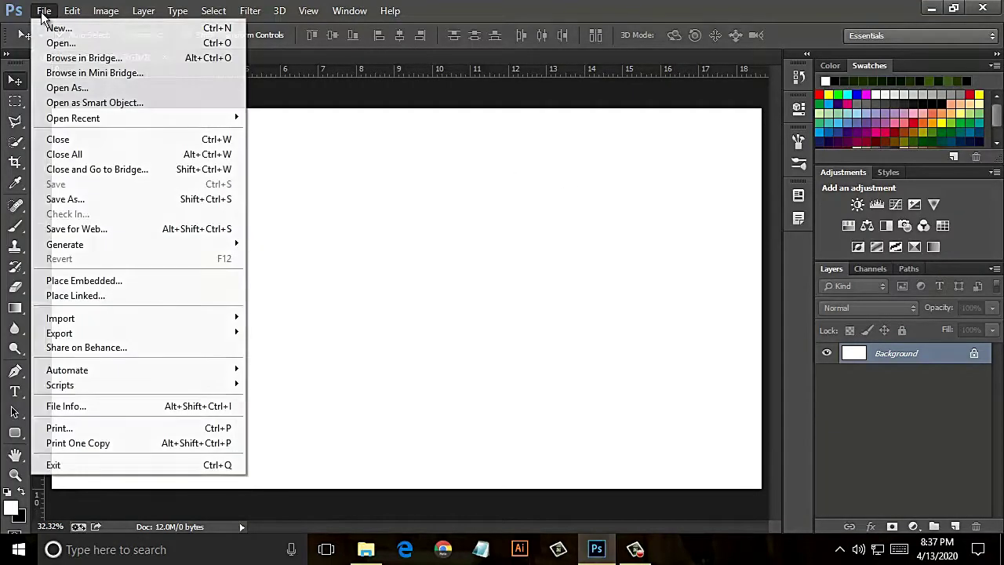
click(122, 284)
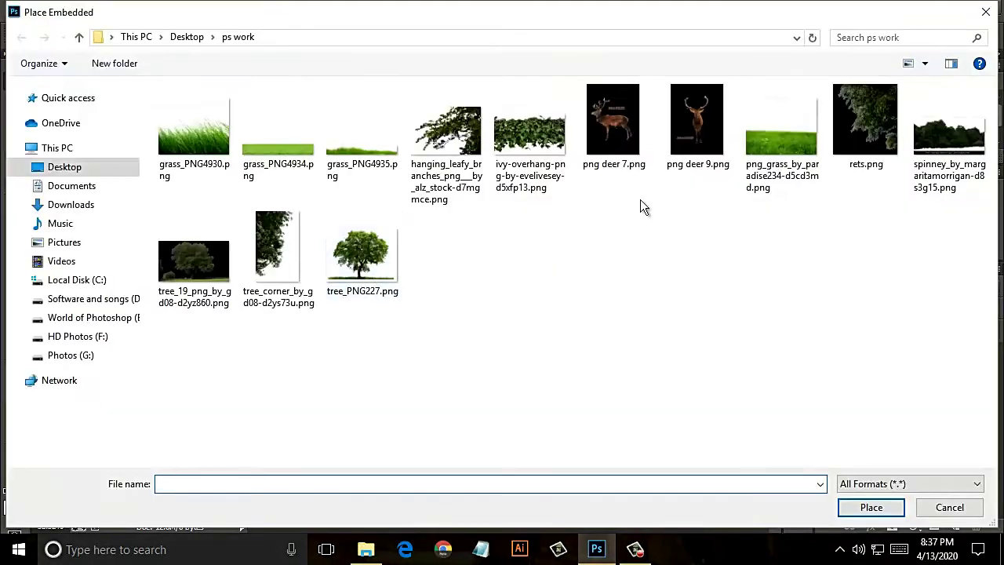
click(364, 249)
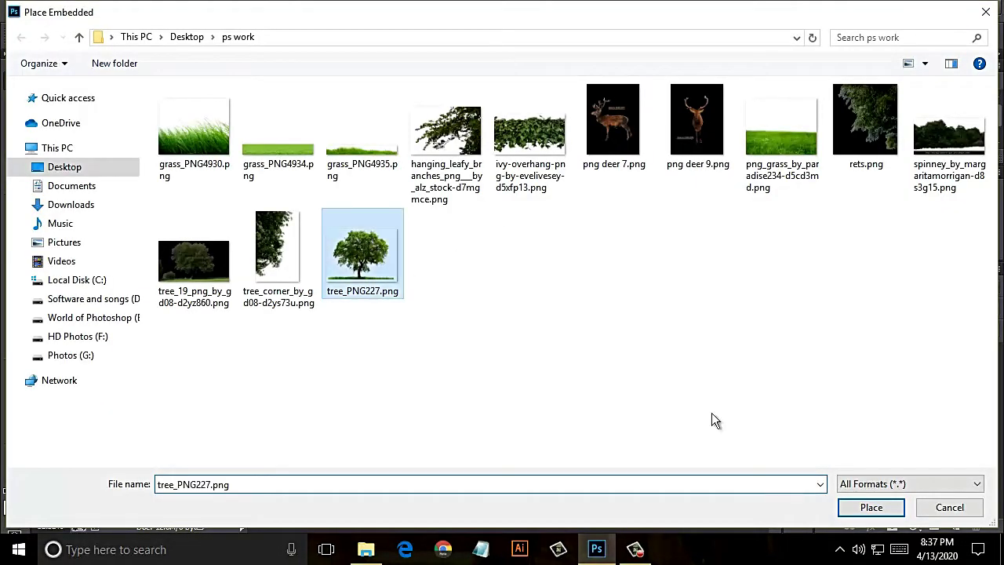
click(863, 508)
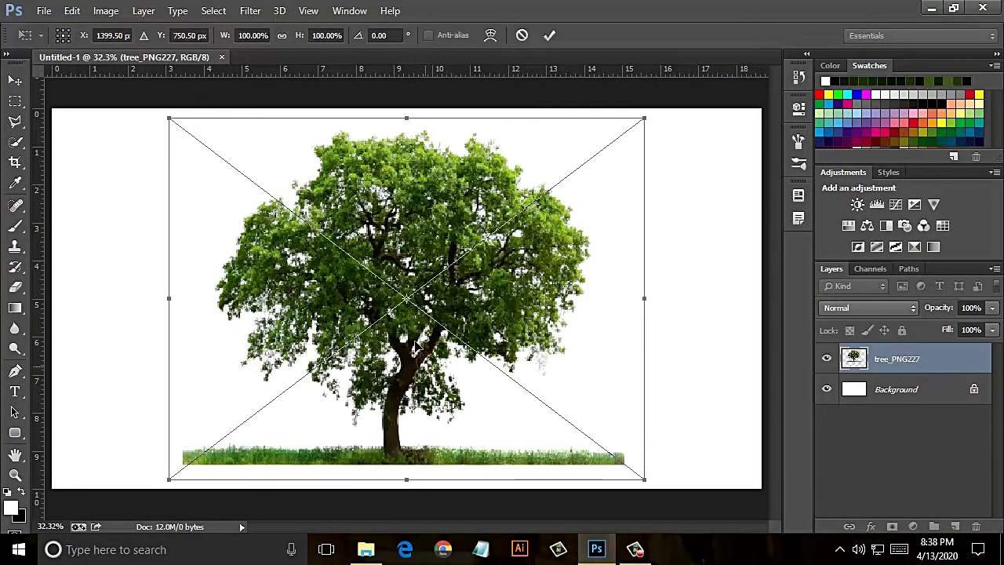
drag(413, 345, 413, 320)
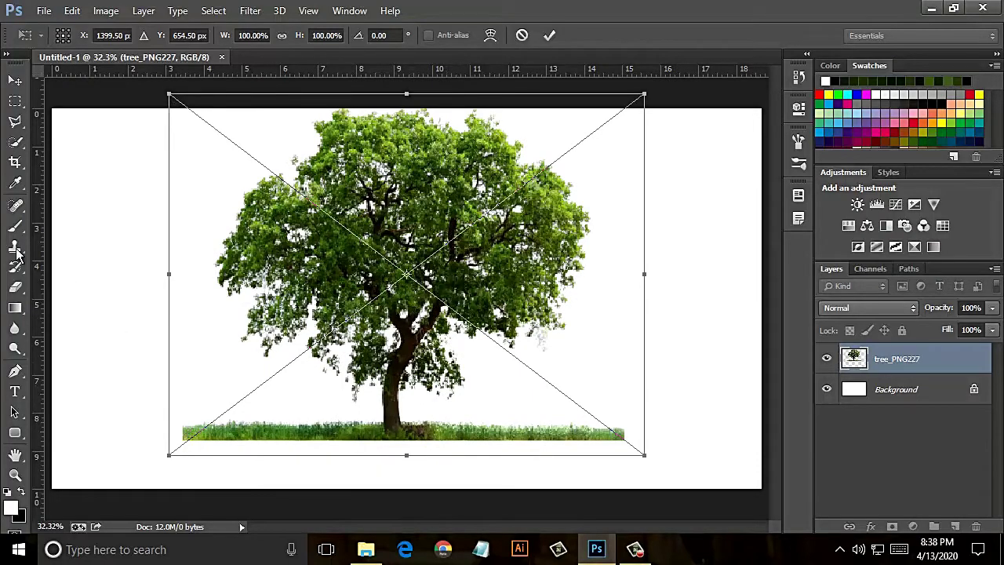
- Commit the tree placement and rasterize its layer for erasing
click(15, 286)
click(429, 214)
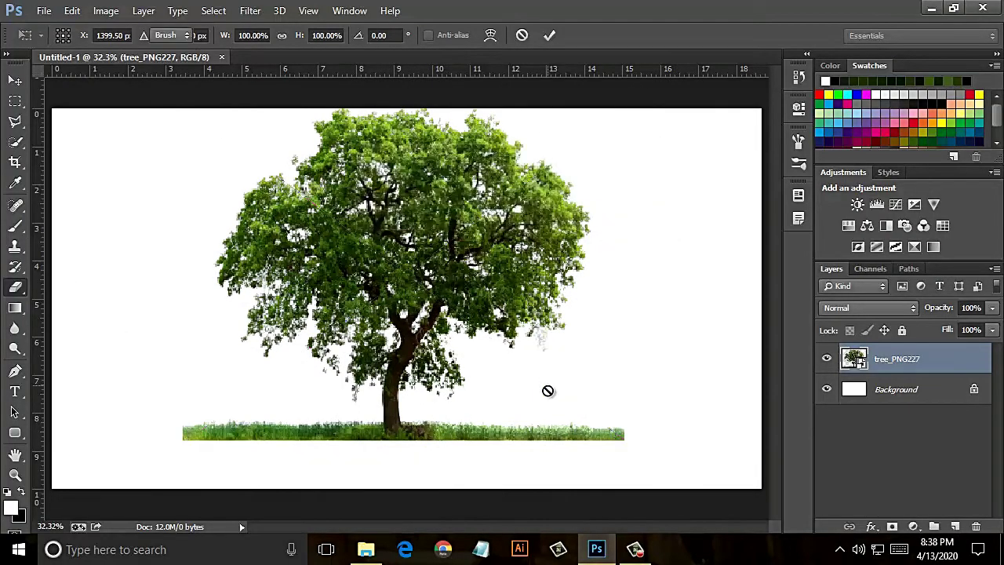
click(587, 425)
click(471, 225)
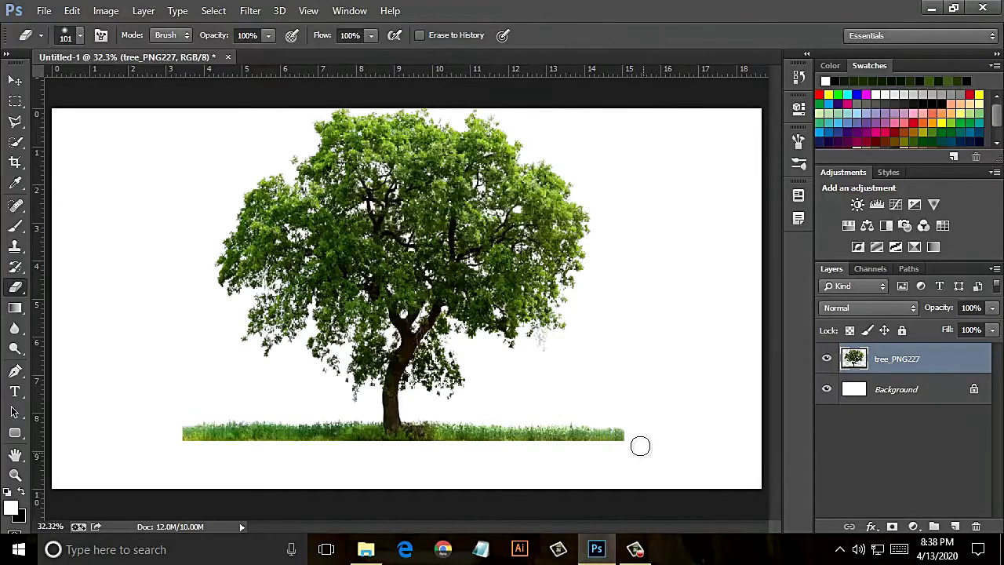
- Erase the grass strip on both sides of the trunk base, leaving bare trunk
drag(640, 434, 427, 426)
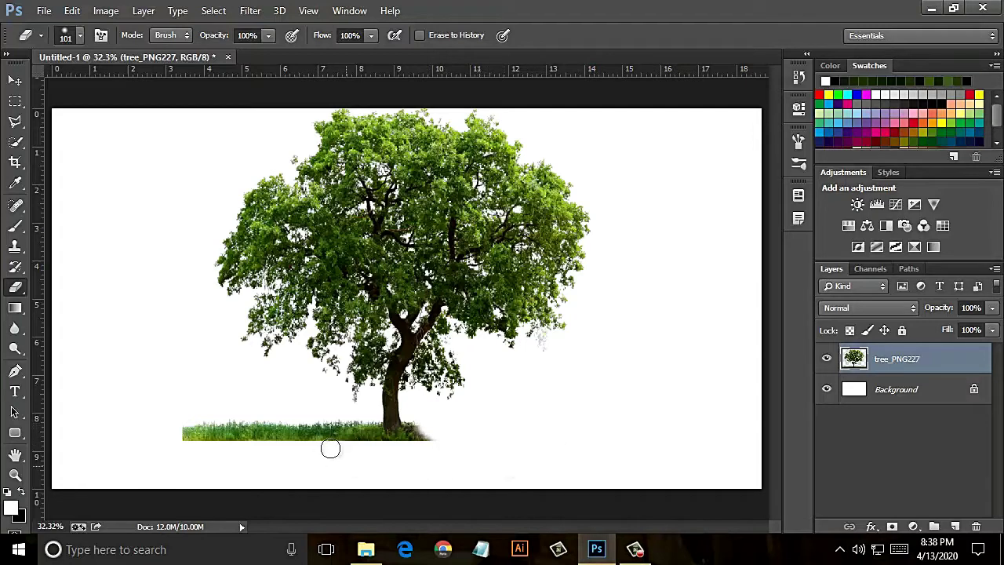
mouse_move(331, 448)
mouse_down()
mouse_move(310, 437)
mouse_move(164, 439)
mouse_move(432, 453)
mouse_up()
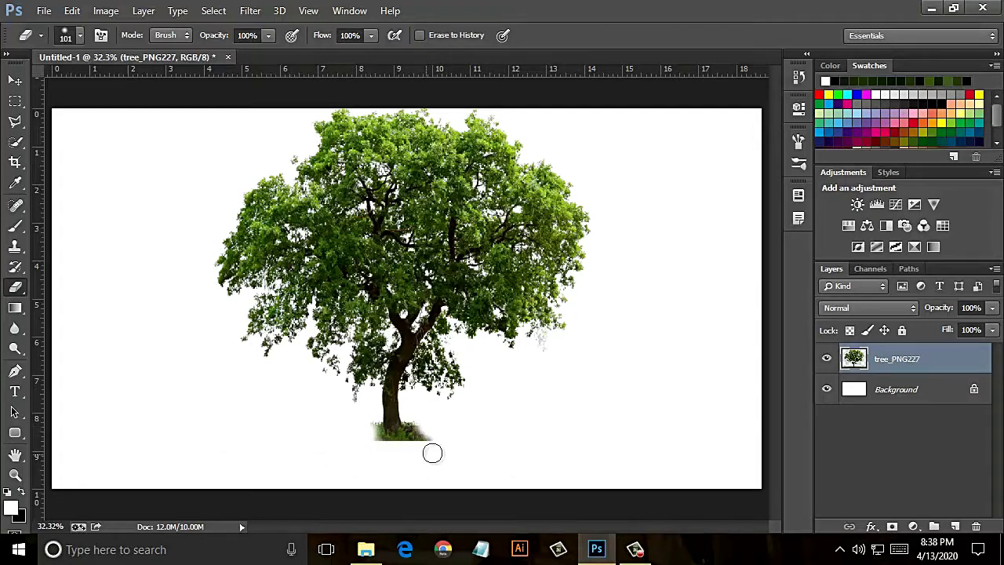
right_click(477, 457)
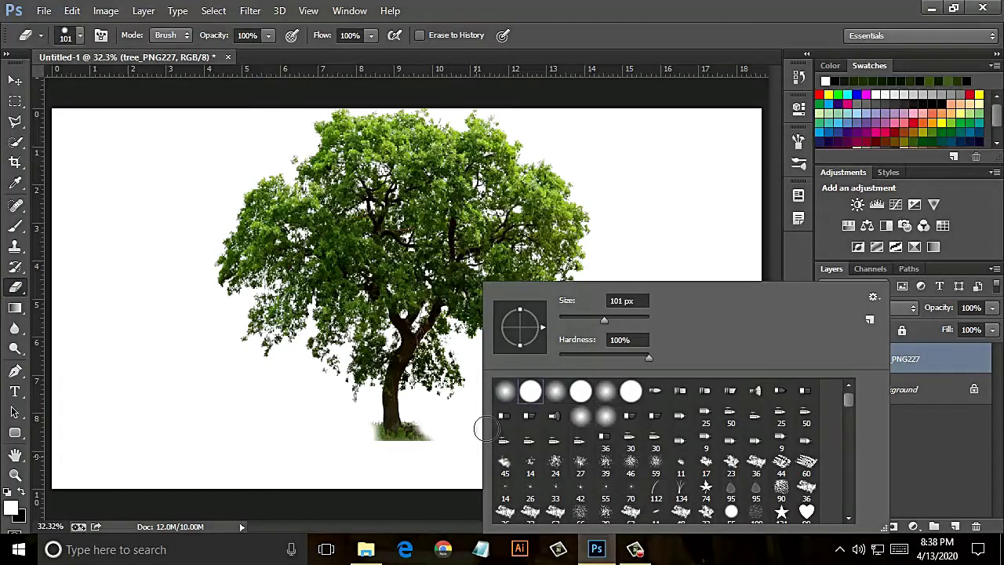
key(Escape)
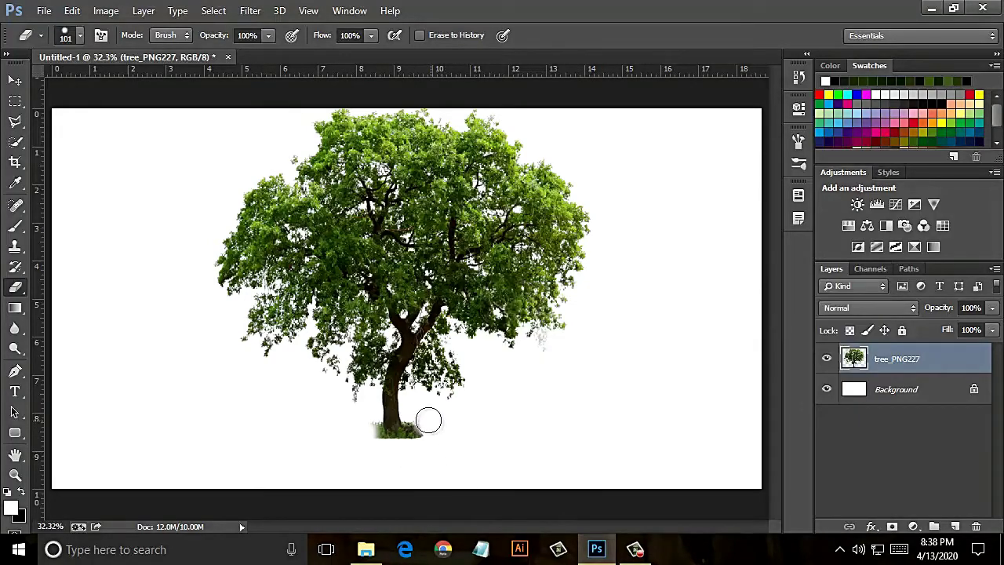
mouse_move(433, 421)
mouse_down()
mouse_move(405, 448)
mouse_move(377, 441)
mouse_move(383, 457)
mouse_move(415, 417)
mouse_move(414, 435)
mouse_move(374, 424)
mouse_up()
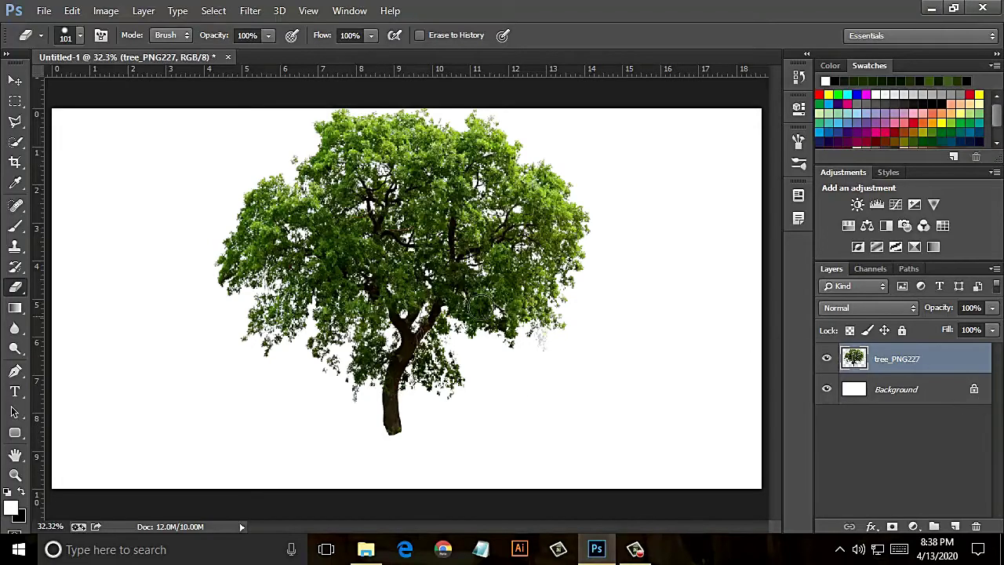
click(44, 11)
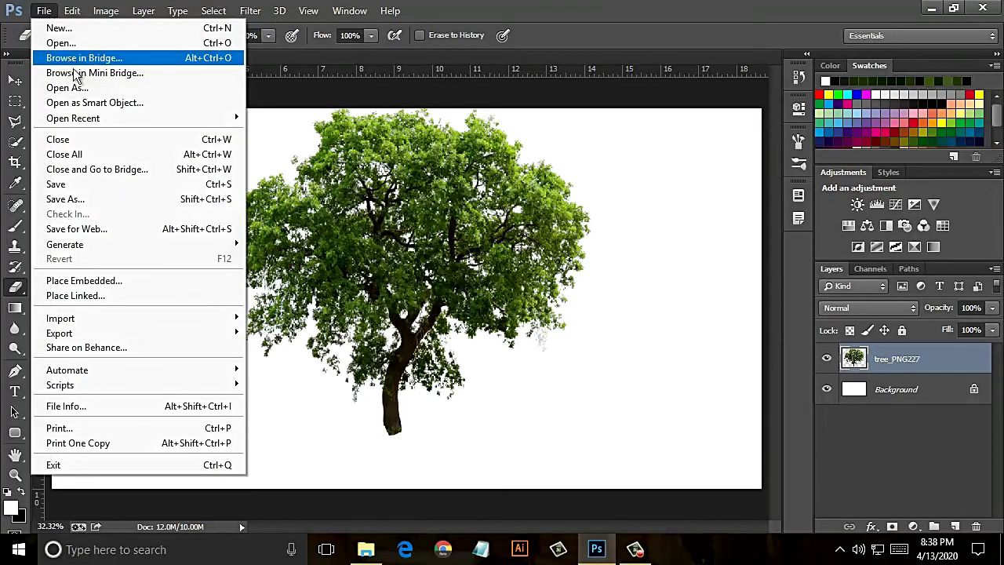
- Embed png deer 7.png over the tree and rasterize the deer layer
click(86, 280)
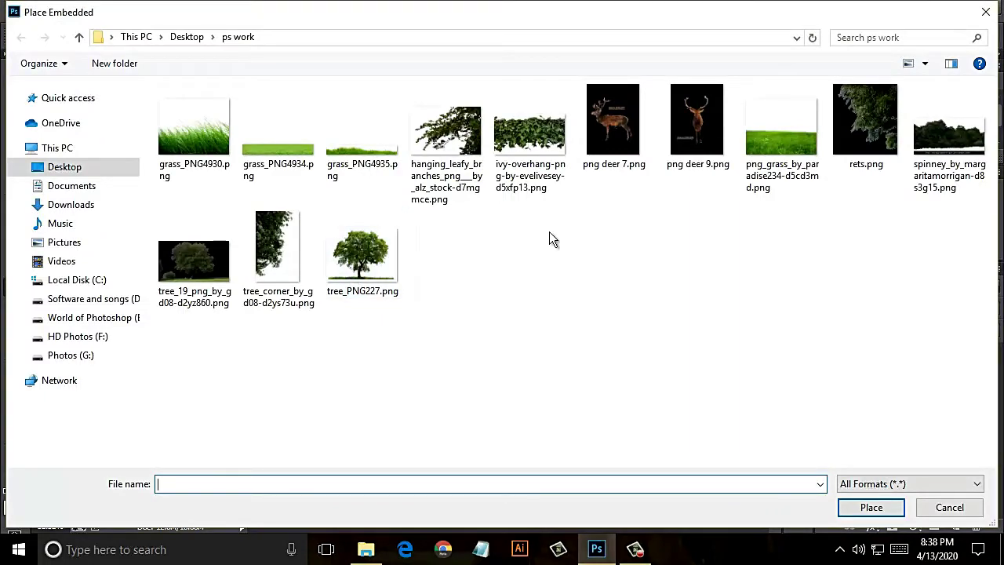
click(617, 131)
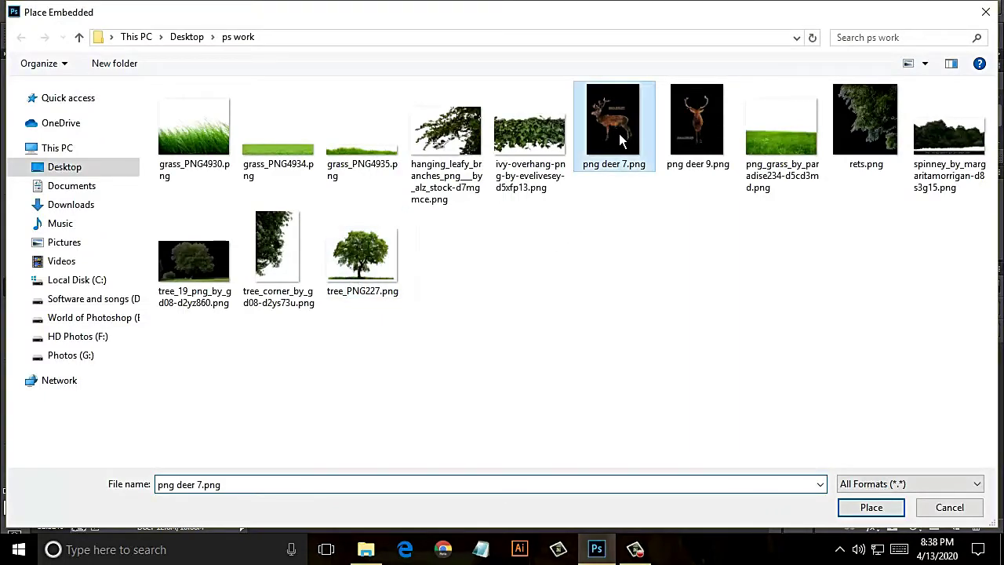
click(871, 508)
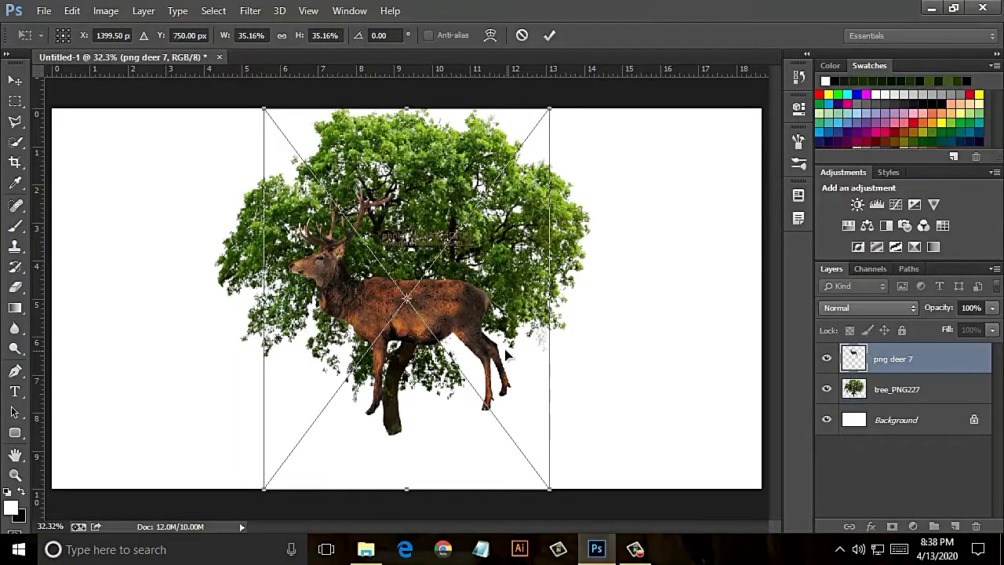
click(549, 35)
key(e)
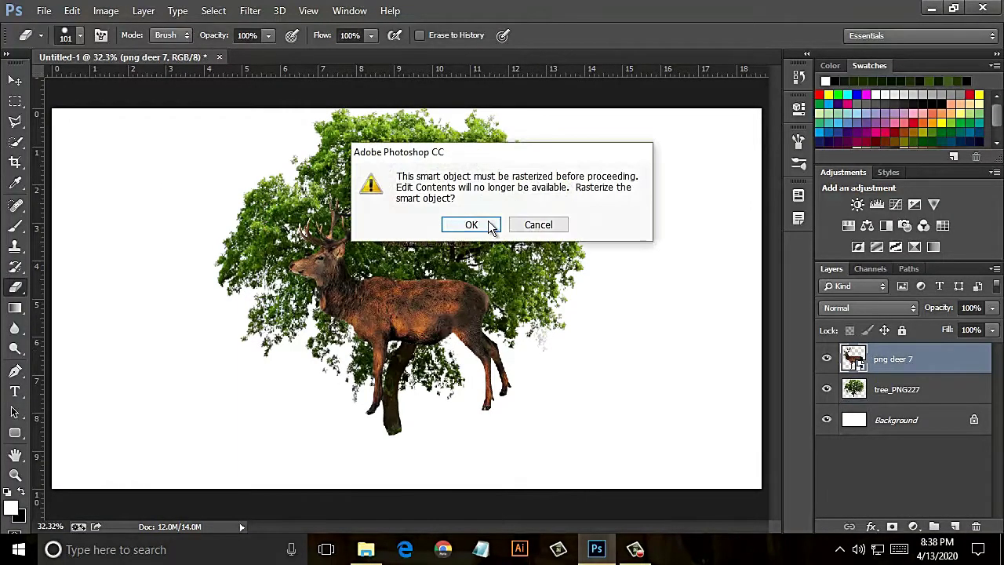
click(459, 224)
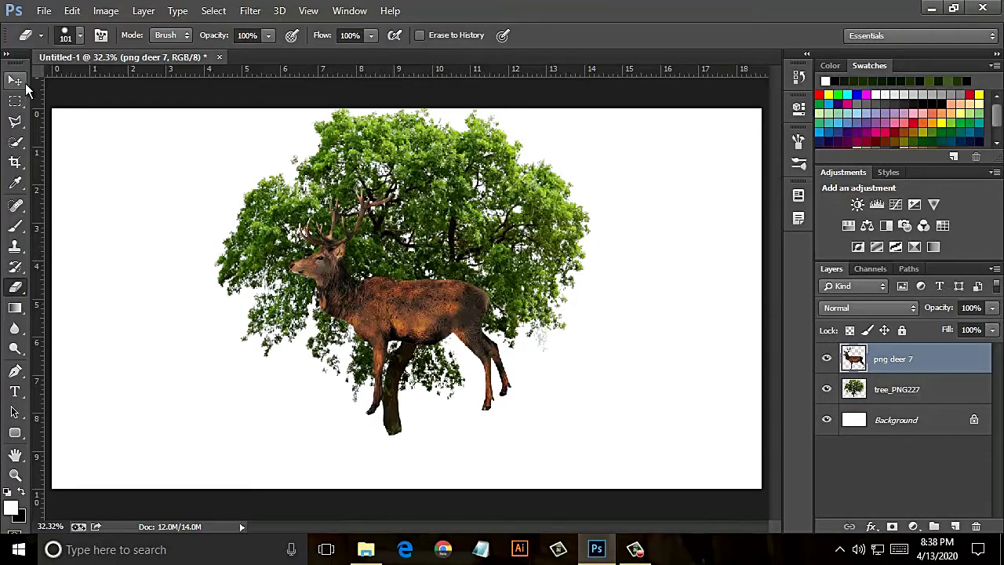
click(14, 80)
- Flip the deer horizontally and move it toward the lower right of the canvas
right_click(460, 332)
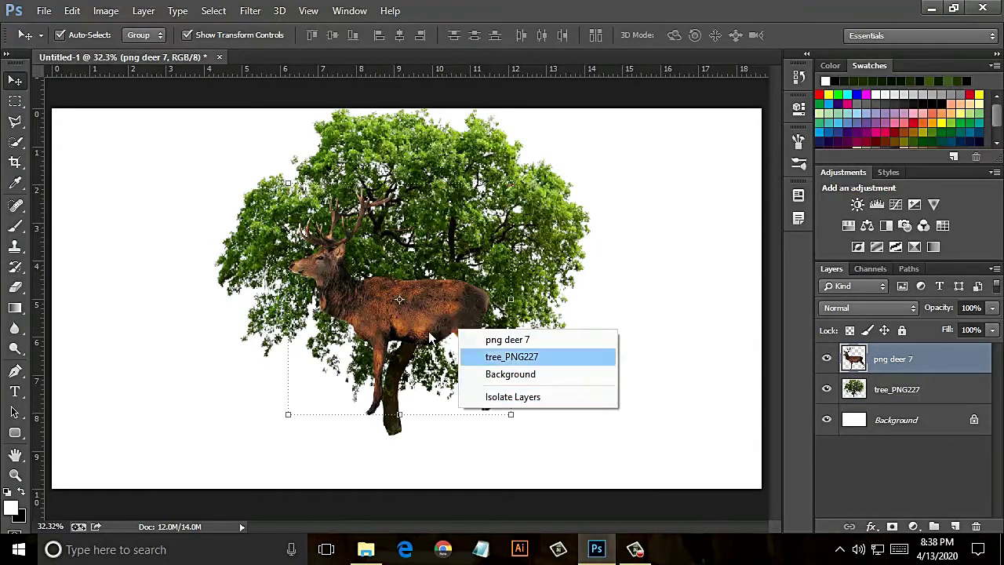
click(385, 314)
key(ctrl+t)
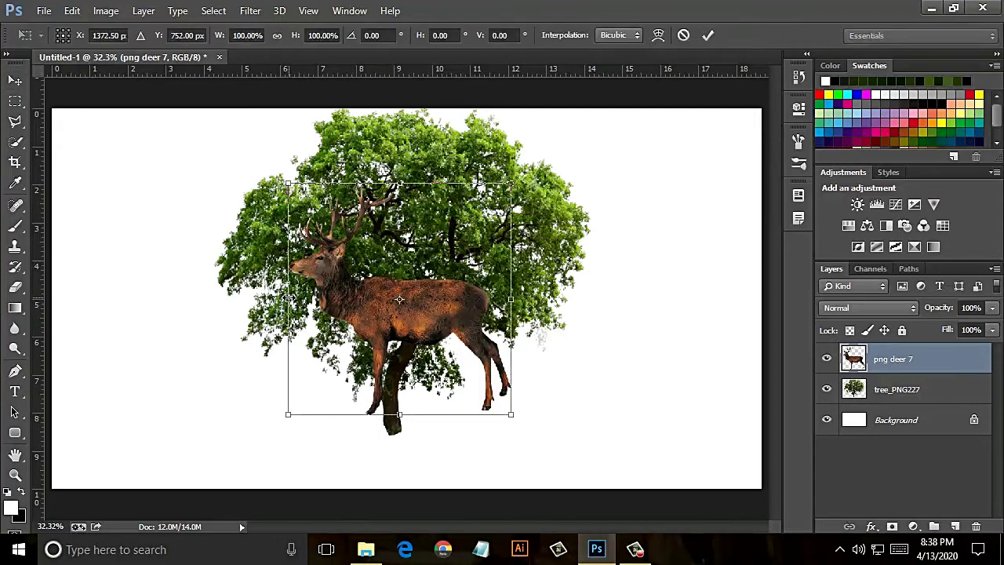
right_click(349, 302)
click(475, 266)
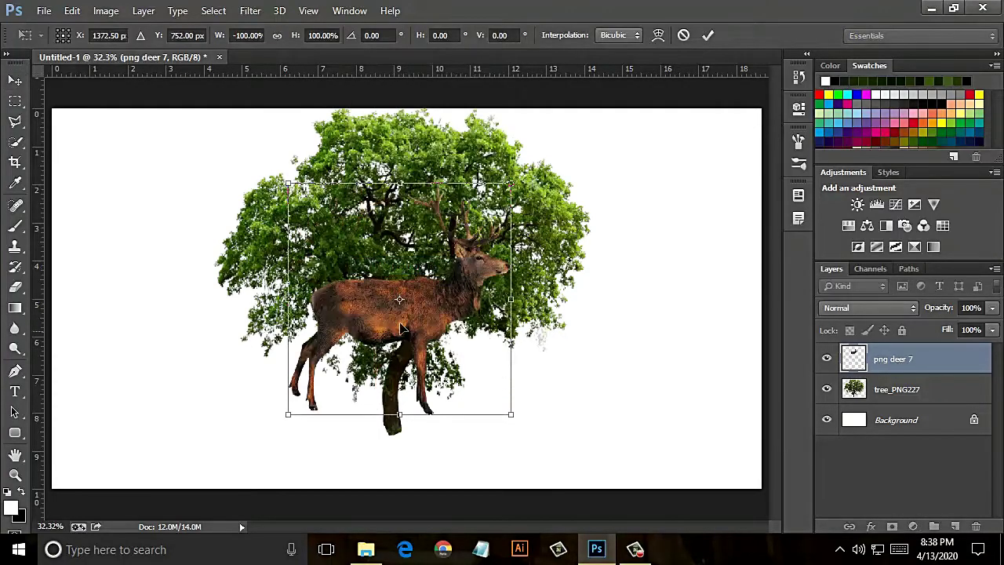
mouse_move(376, 324)
mouse_down()
mouse_move(514, 398)
mouse_move(521, 391)
mouse_up()
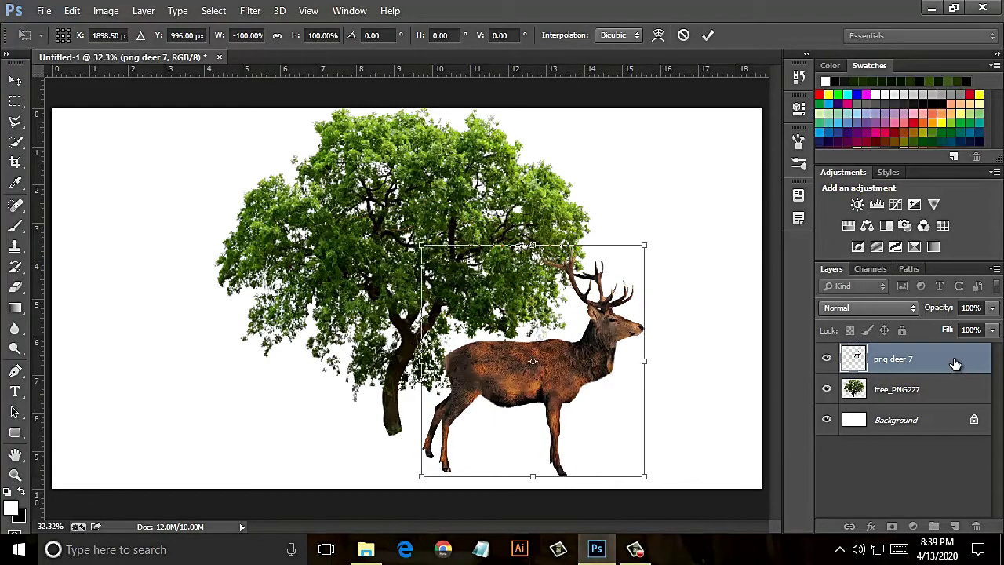
click(708, 35)
- Make the deer a Smart Object, scale it to about 88%, and stack it below the tree
right_click(895, 361)
click(667, 186)
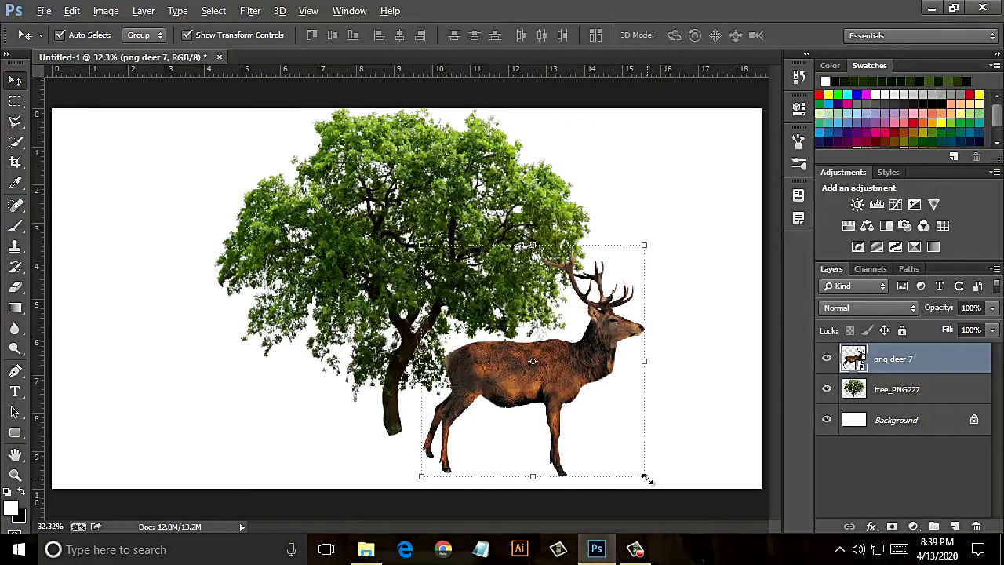
drag(646, 478, 634, 466)
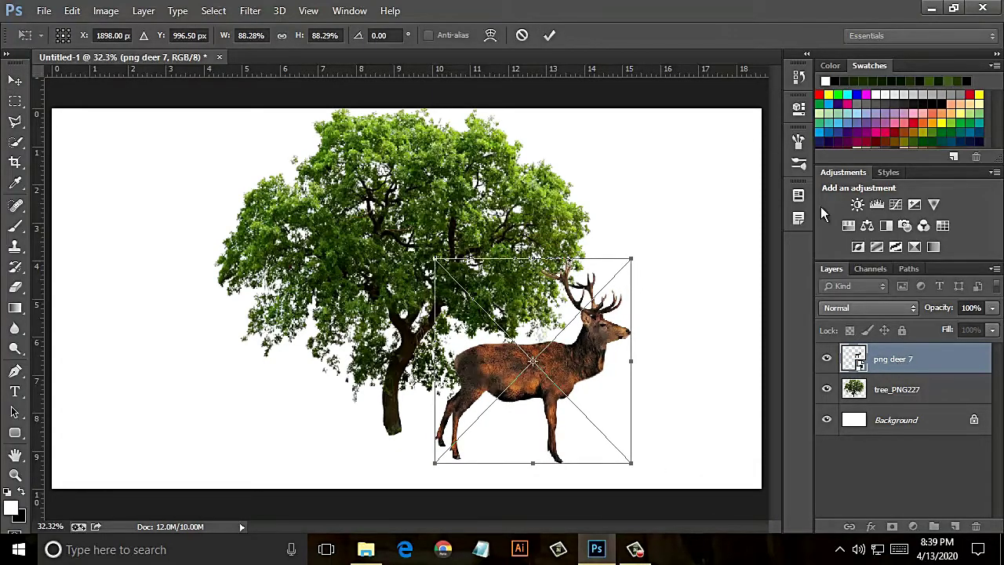
click(549, 35)
drag(911, 366, 915, 397)
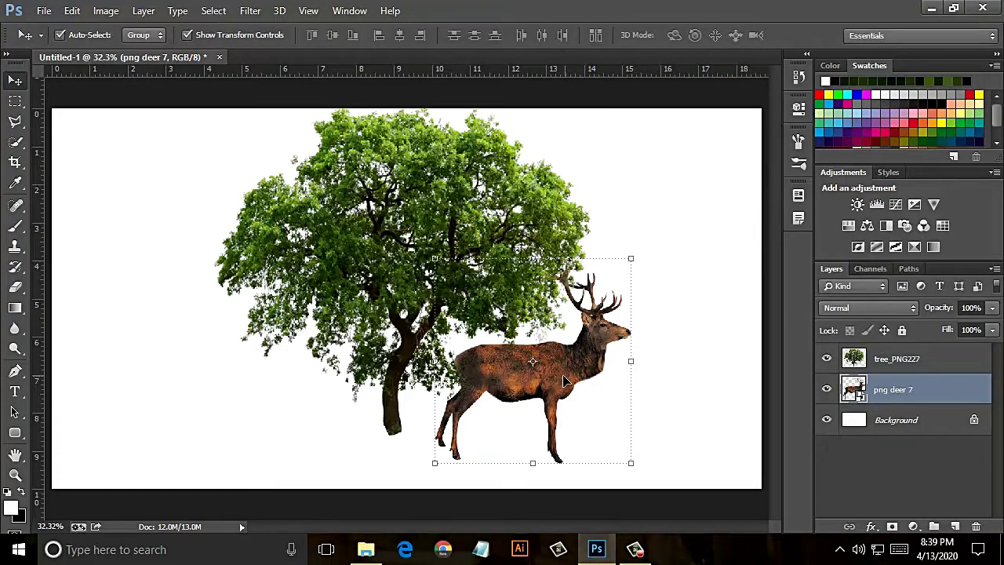
drag(554, 382, 548, 382)
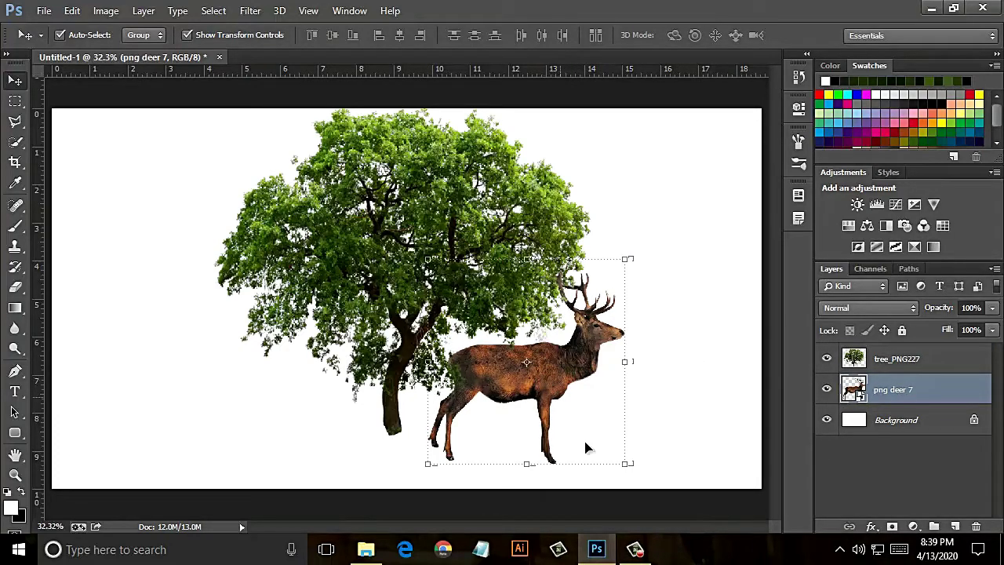
- Clone-stamp bark from the trunk to extend the tree's base down toward the canvas bottom
click(874, 358)
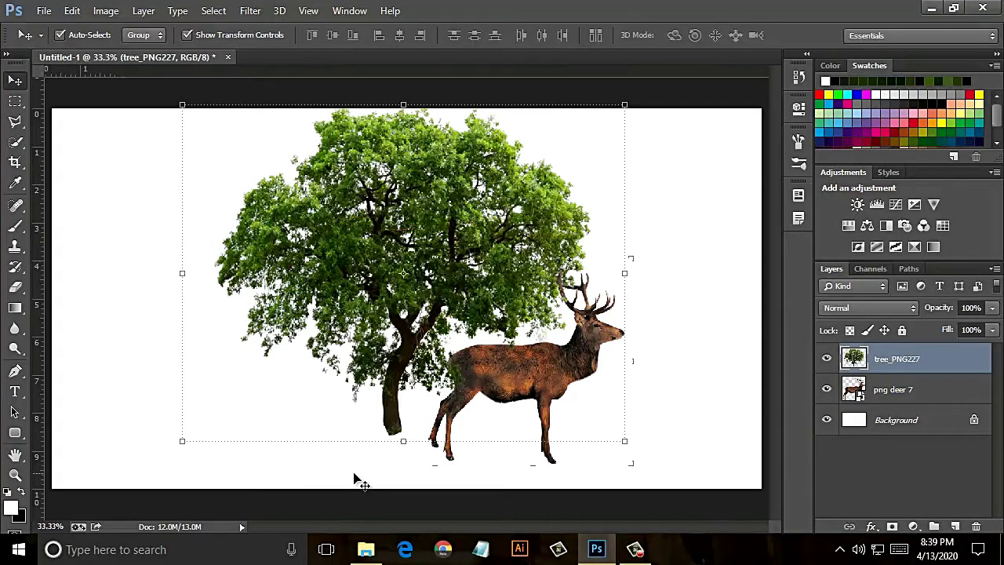
key(ctrl+plus)
key(ctrl+plus)
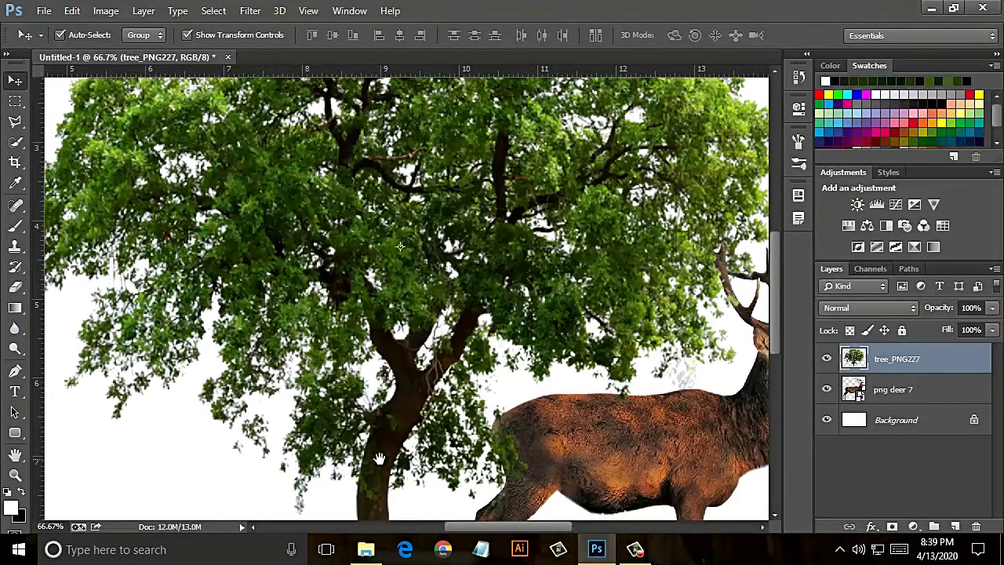
drag(378, 458, 378, 232)
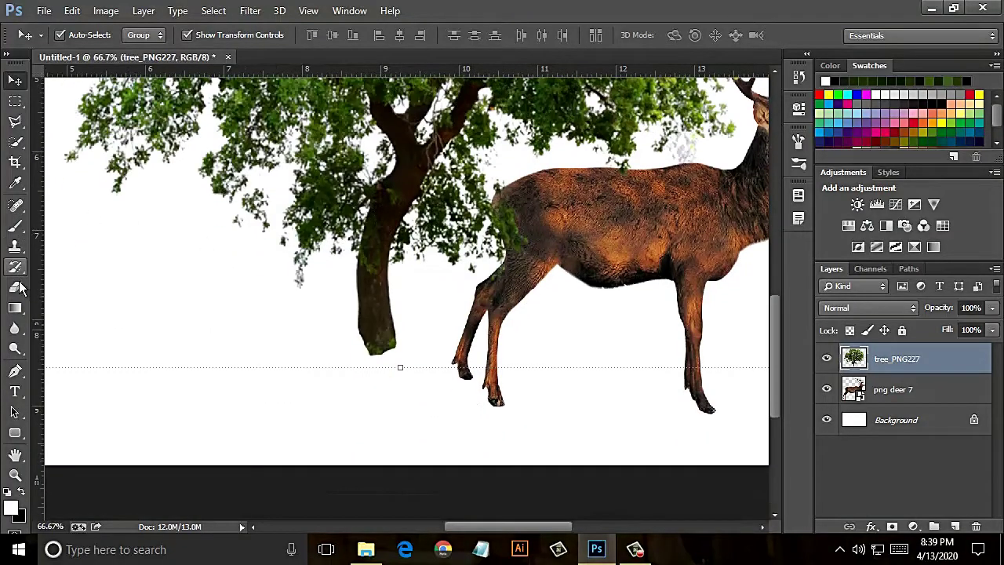
click(15, 247)
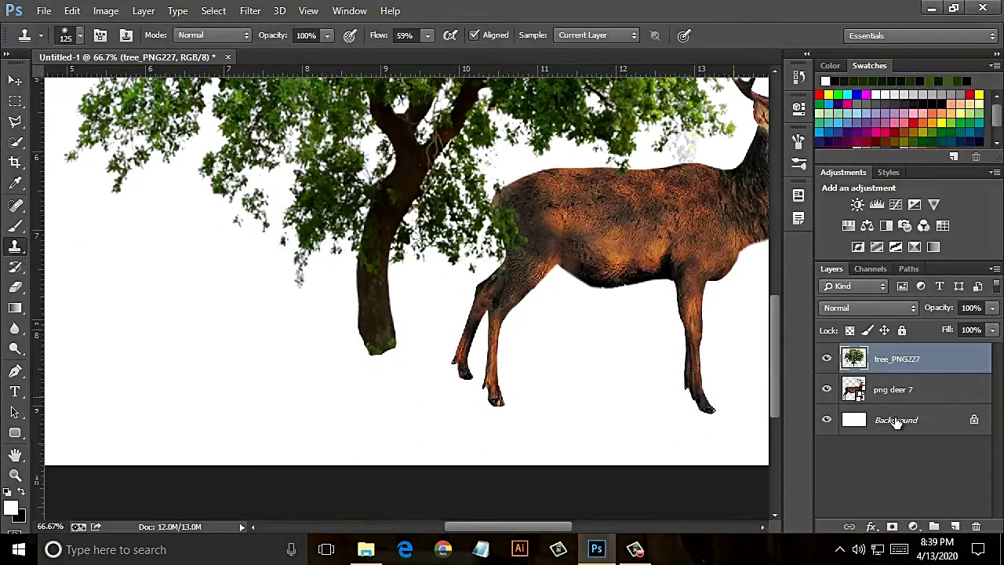
alt+click(377, 305)
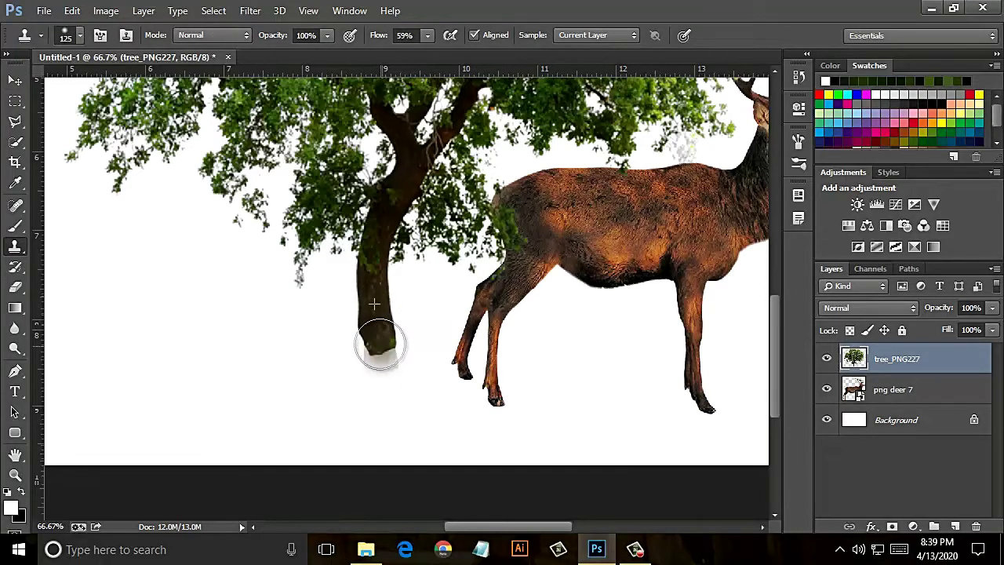
mouse_move(381, 343)
mouse_down()
mouse_move(388, 381)
mouse_move(377, 320)
mouse_move(377, 385)
mouse_move(387, 410)
mouse_move(385, 379)
mouse_move(408, 408)
mouse_move(393, 419)
mouse_move(377, 322)
mouse_up()
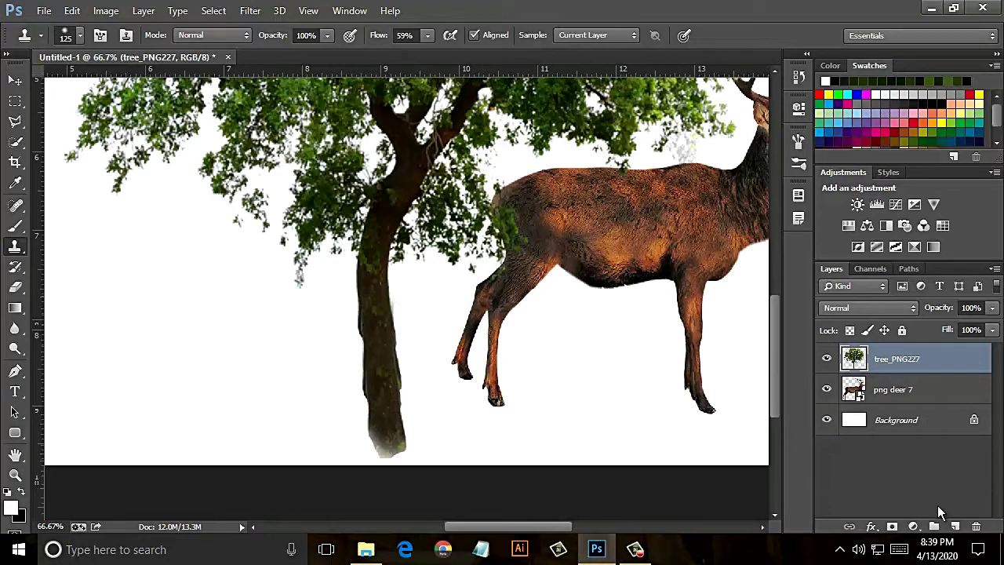
key(ctrl+minus)
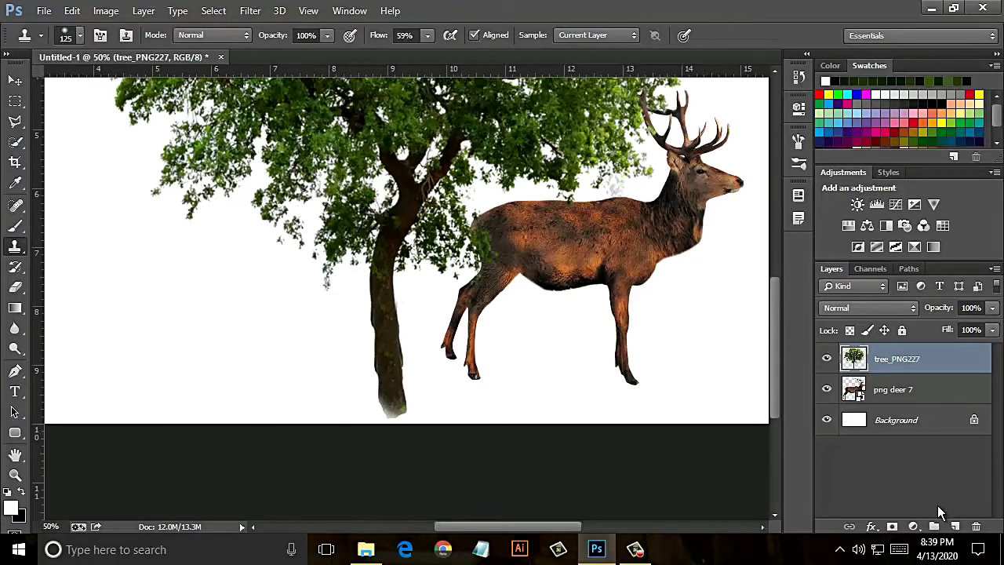
key(ctrl+0)
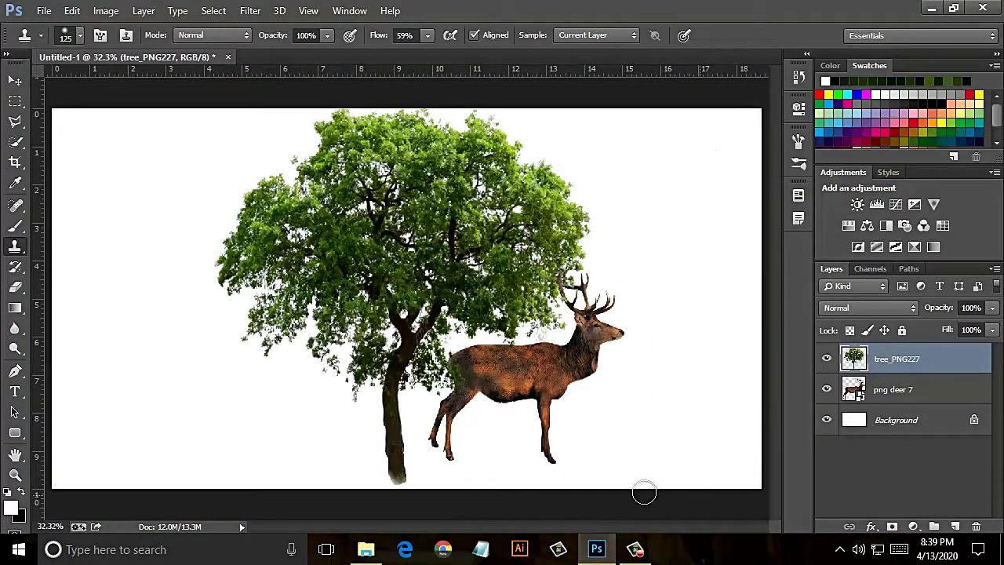
- Embed grass_PNG4935.png at the bottom-left of the canvas, stretched slightly taller
click(44, 10)
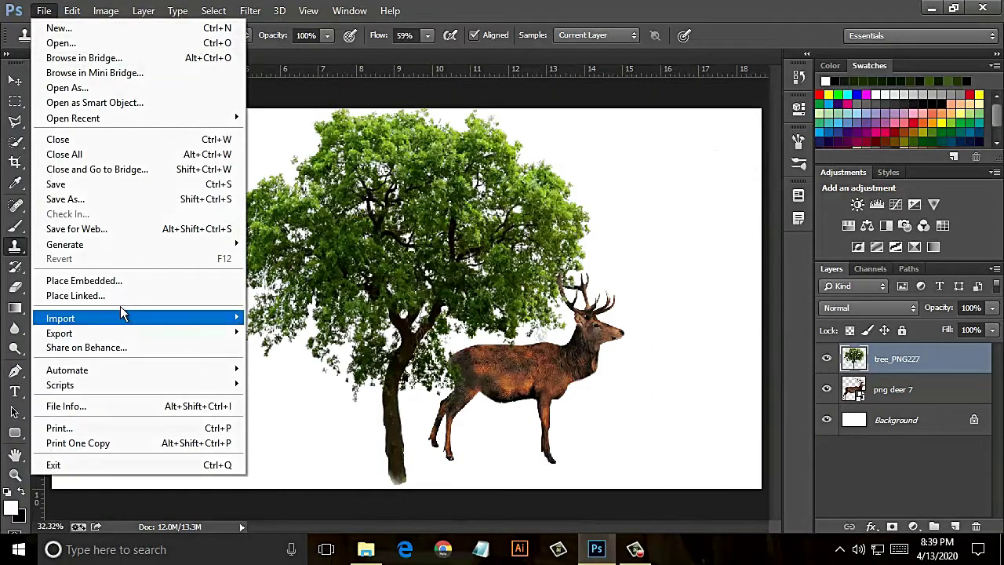
click(125, 282)
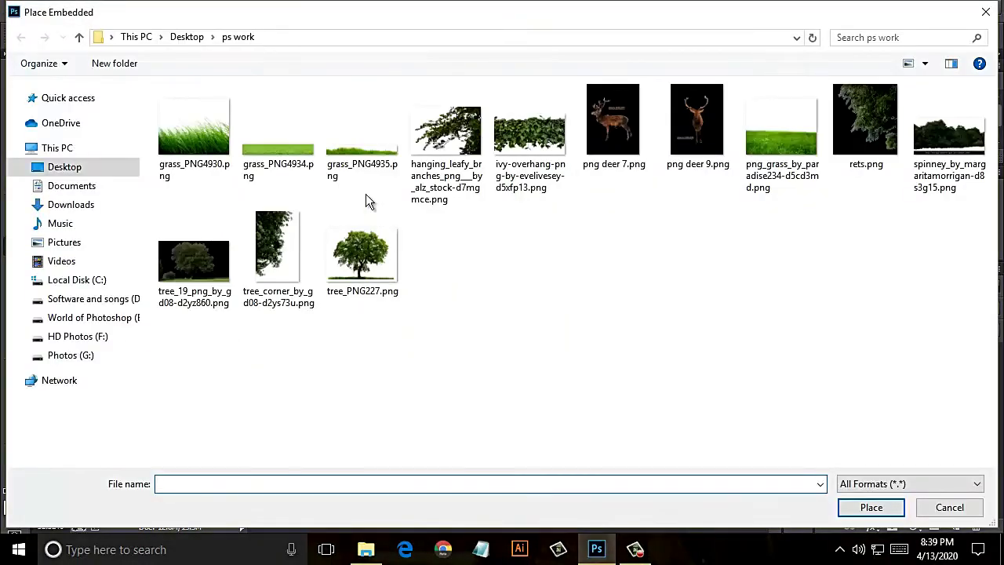
click(362, 141)
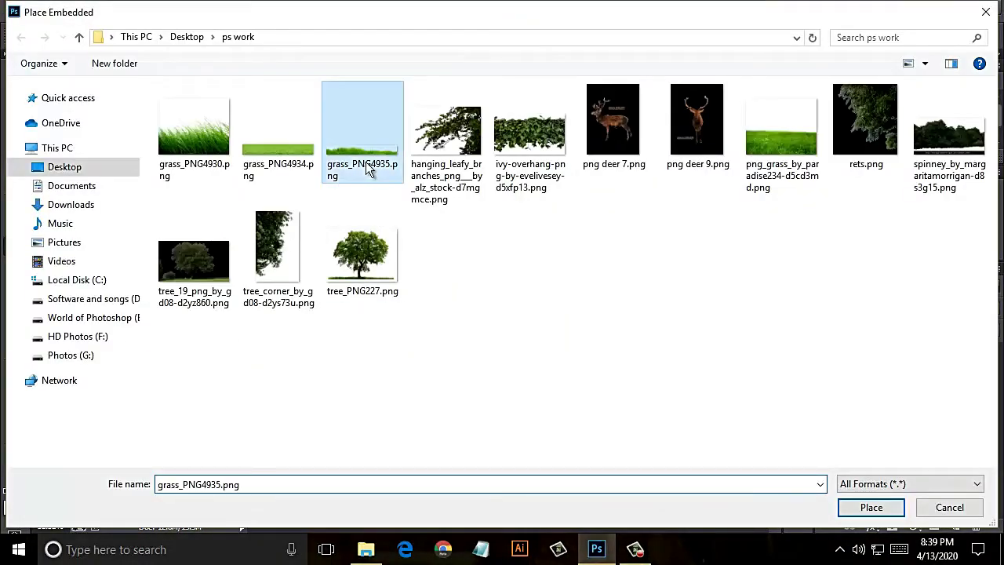
click(871, 507)
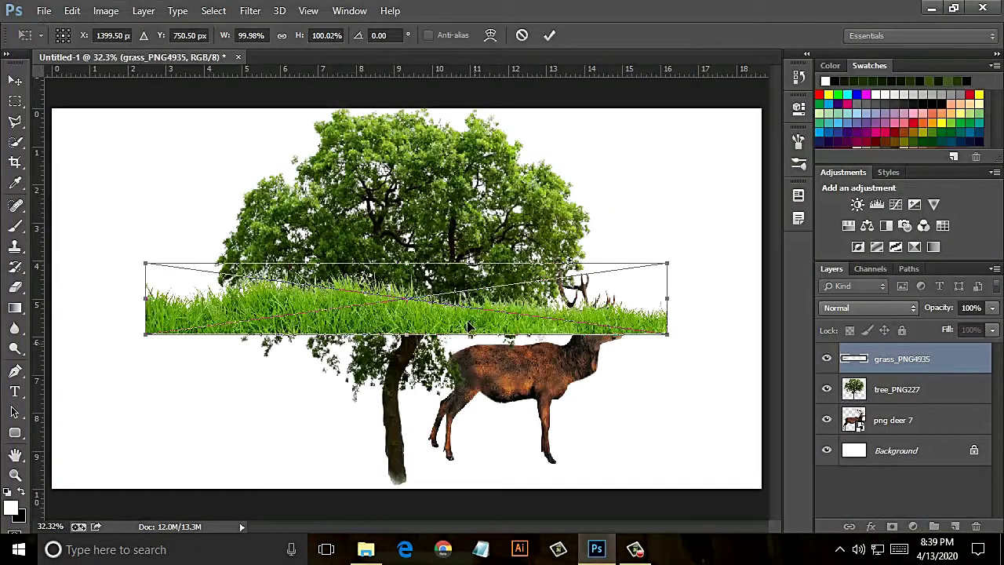
mouse_move(468, 326)
mouse_down()
mouse_move(373, 477)
mouse_move(406, 480)
mouse_up()
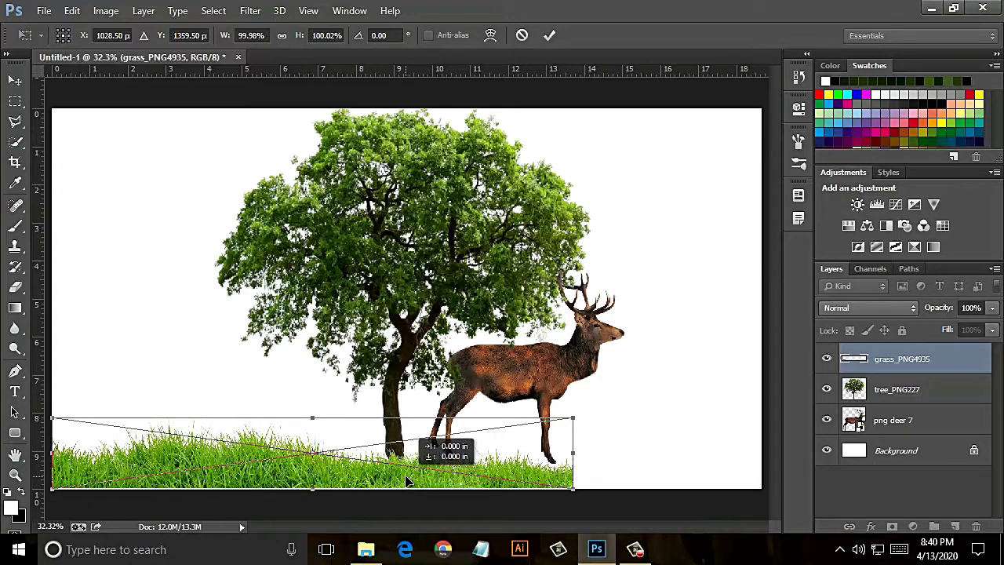
drag(313, 488, 312, 496)
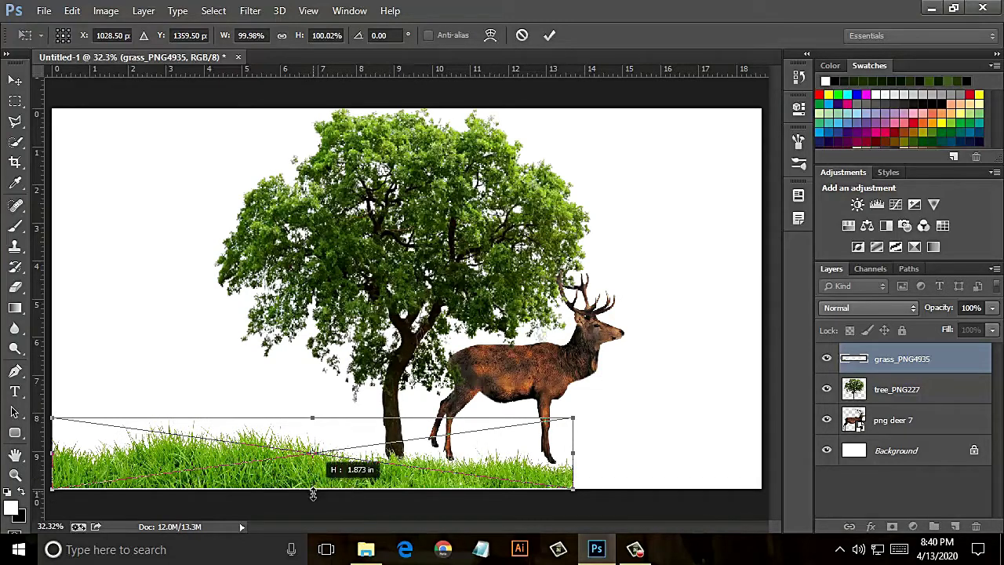
click(549, 35)
key(s)
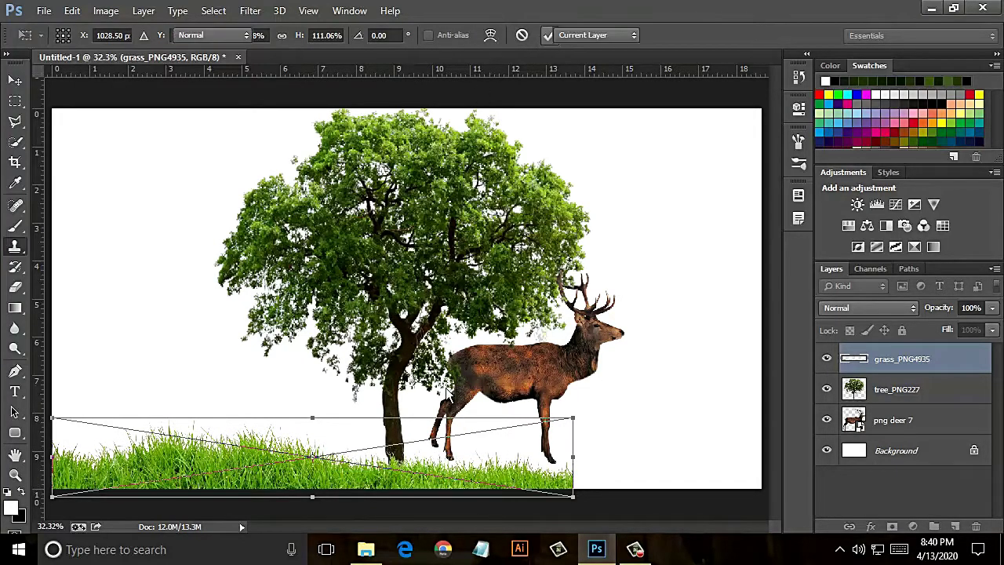
- Alt-drag a copy of the grass to cover the right side of the bottom
click(15, 80)
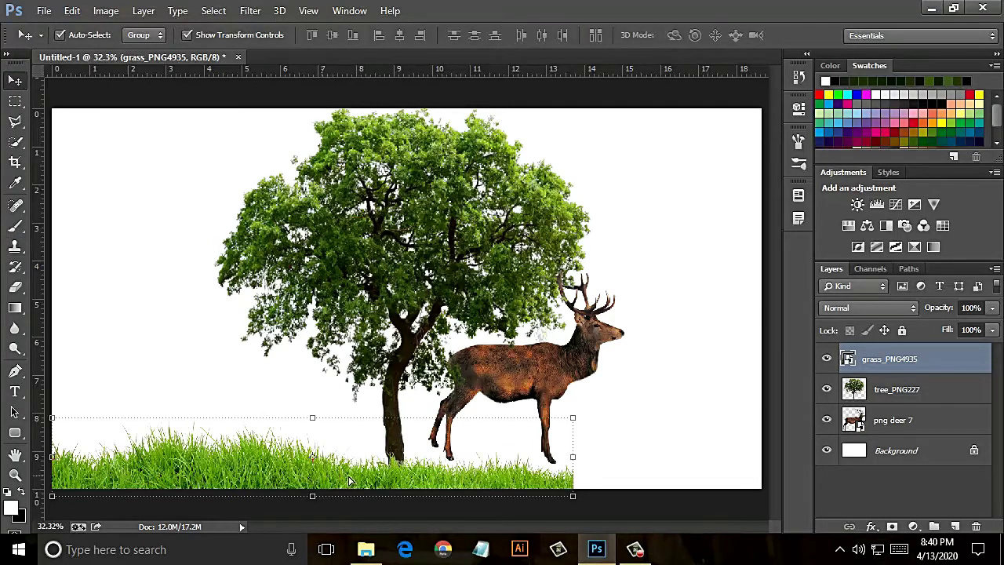
drag(350, 481, 773, 494)
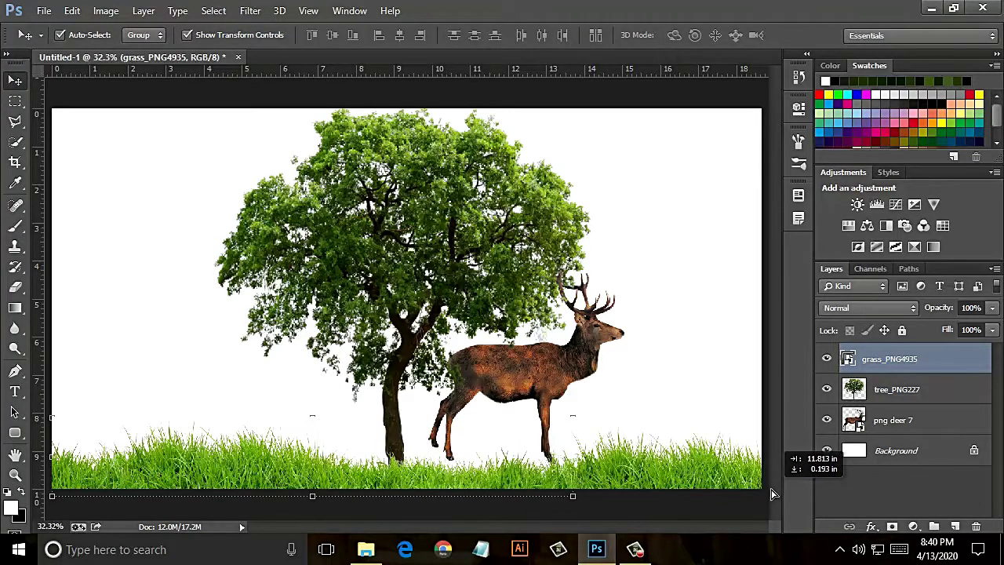
drag(773, 496, 765, 498)
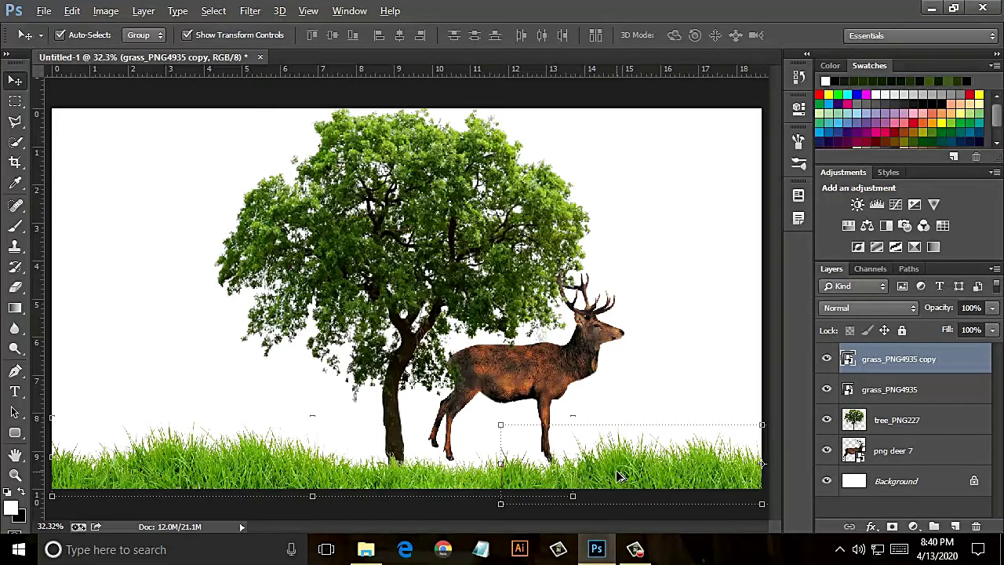
- Move a third grass copy higher, stacking it below the tree and under the deer layer
drag(618, 476, 359, 450)
drag(911, 385, 925, 485)
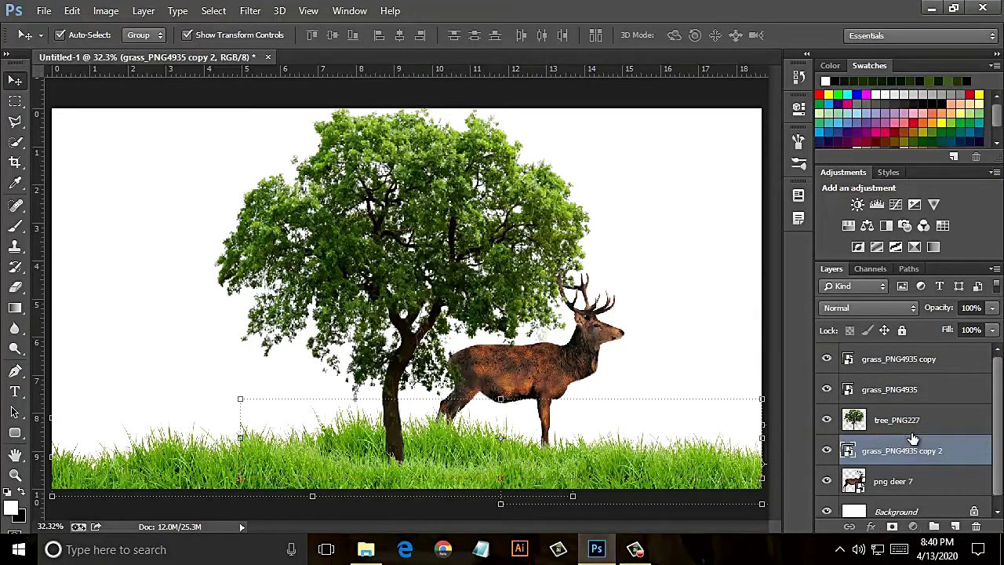
drag(894, 480, 855, 439)
- Lower the deer slightly into the grass and nudge it a little to the right
drag(527, 386, 522, 406)
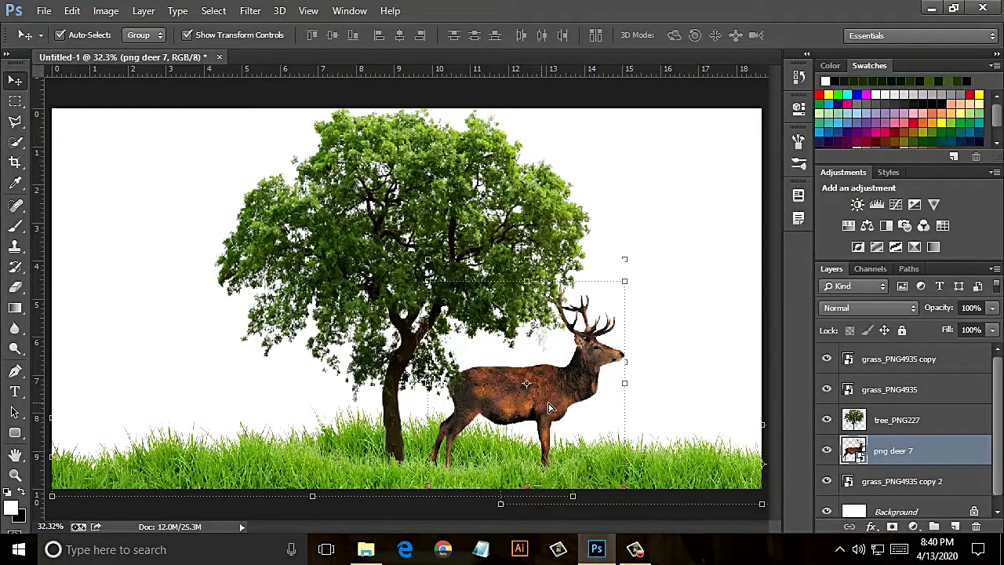
drag(549, 408, 555, 408)
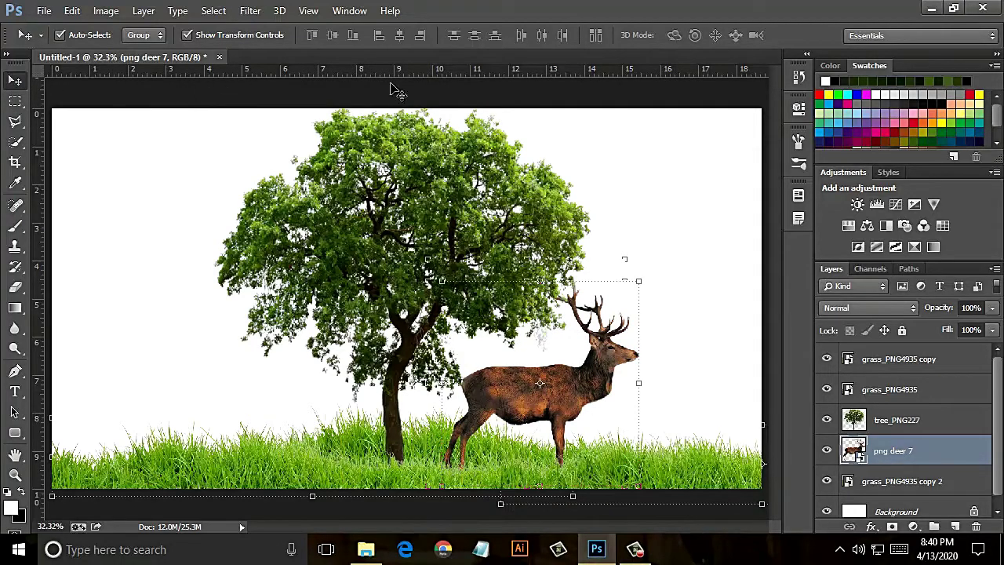
scroll(930, 462, down, 1)
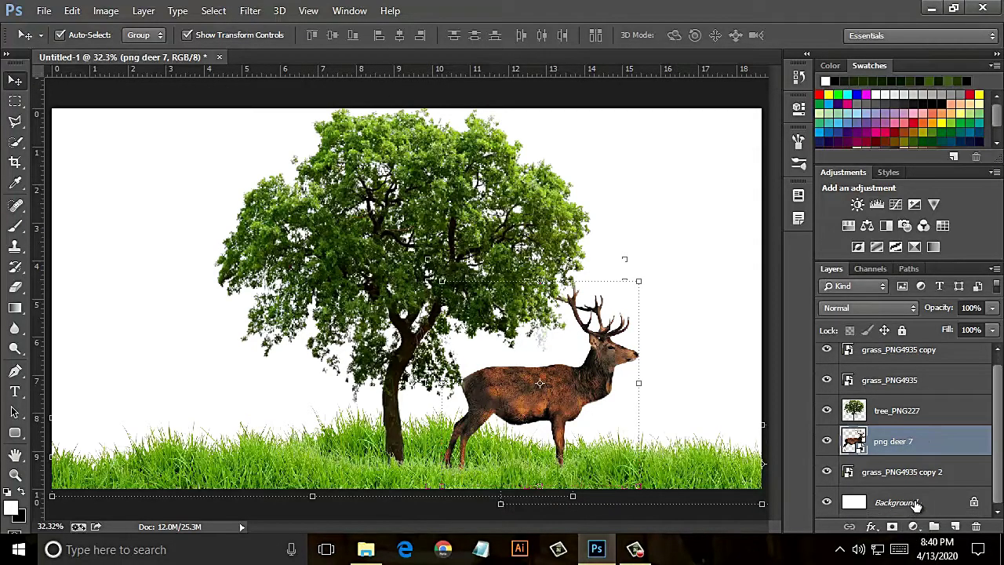
click(916, 506)
- Add a Solid Color fill layer of #d1fdff above the Background layer
click(914, 526)
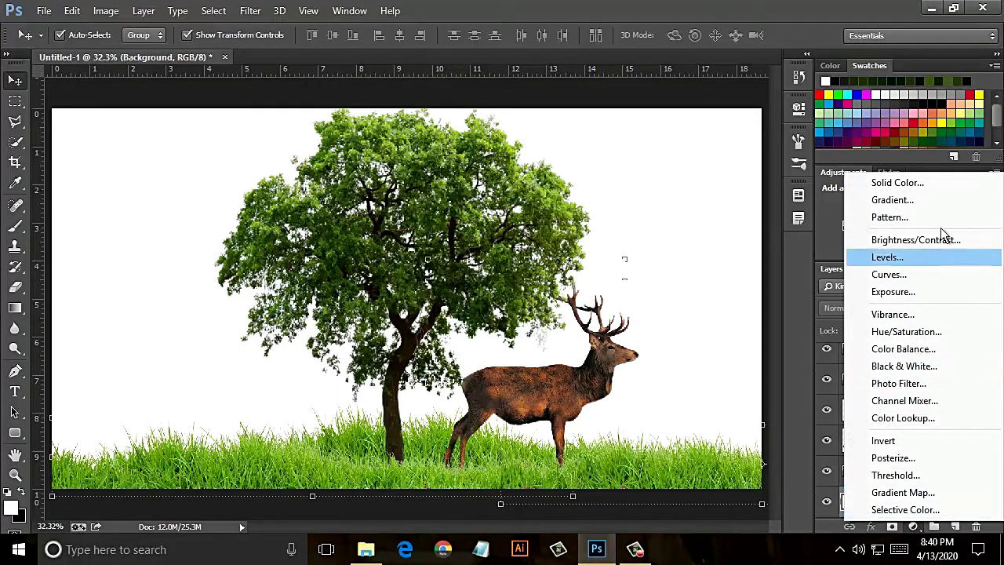
click(961, 183)
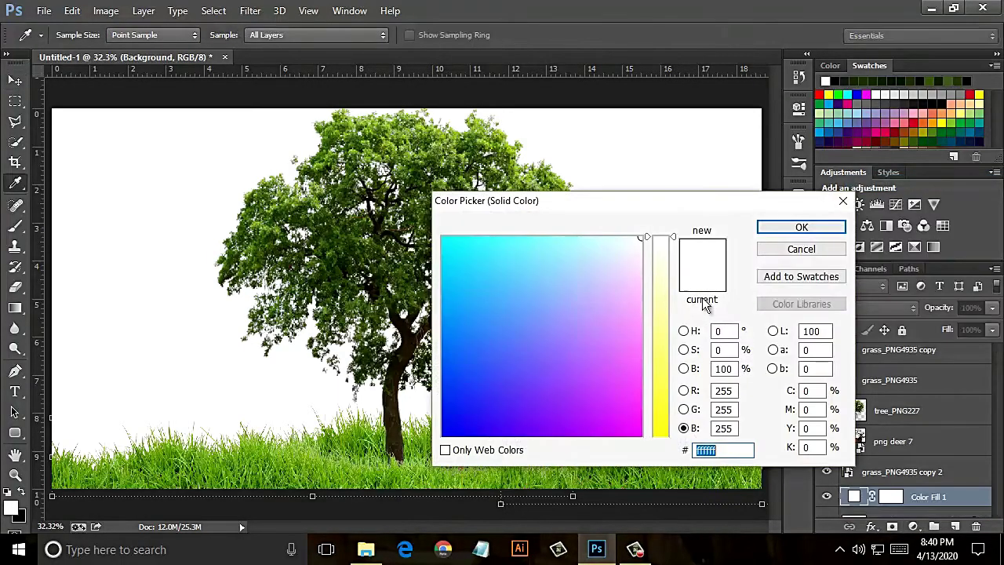
drag(615, 237, 597, 237)
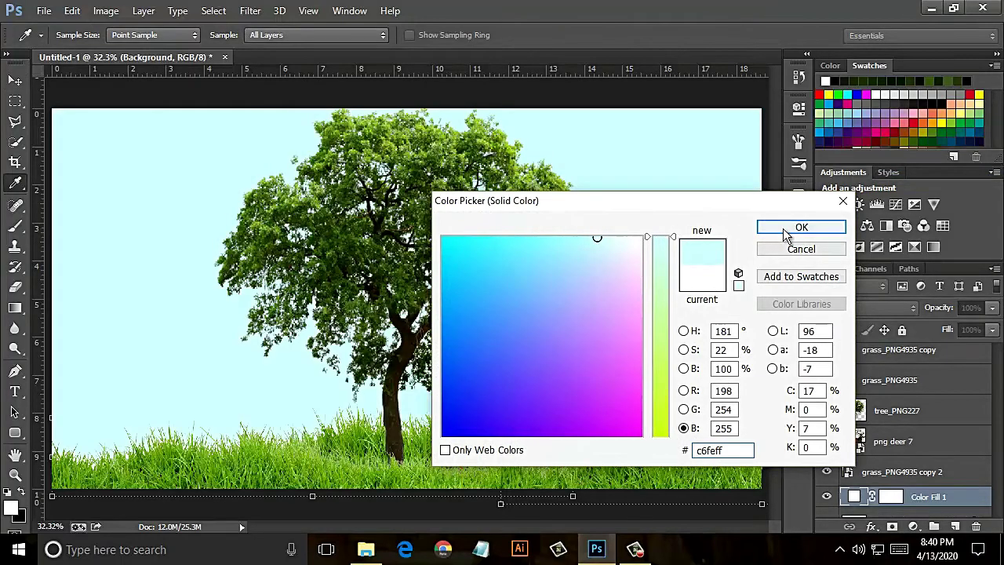
click(606, 237)
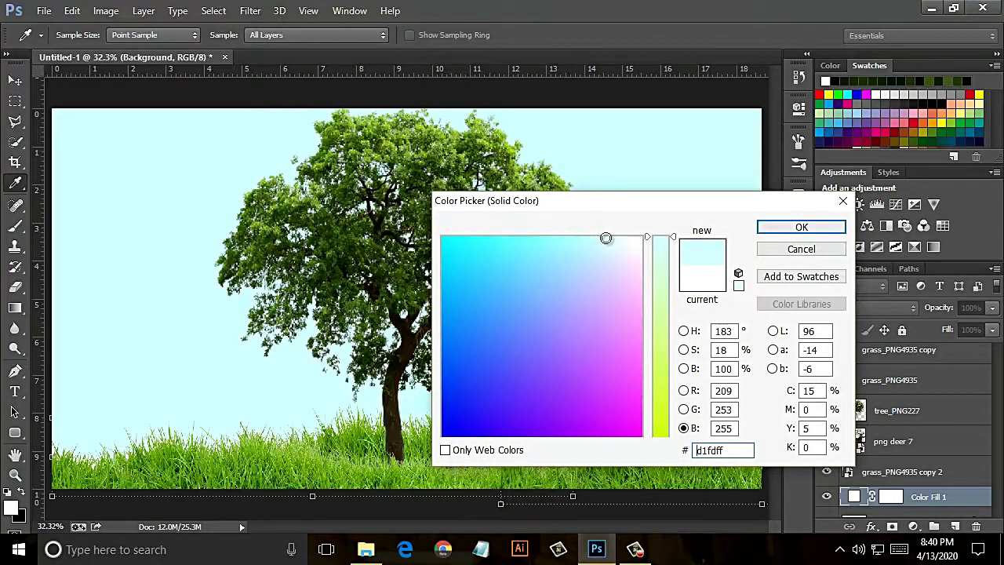
click(785, 228)
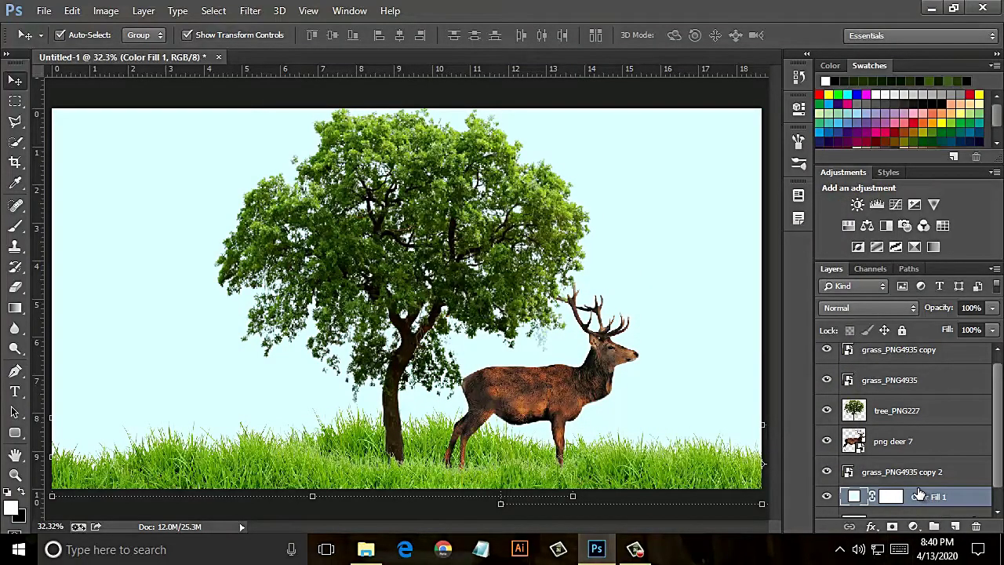
scroll(919, 492, up, 1)
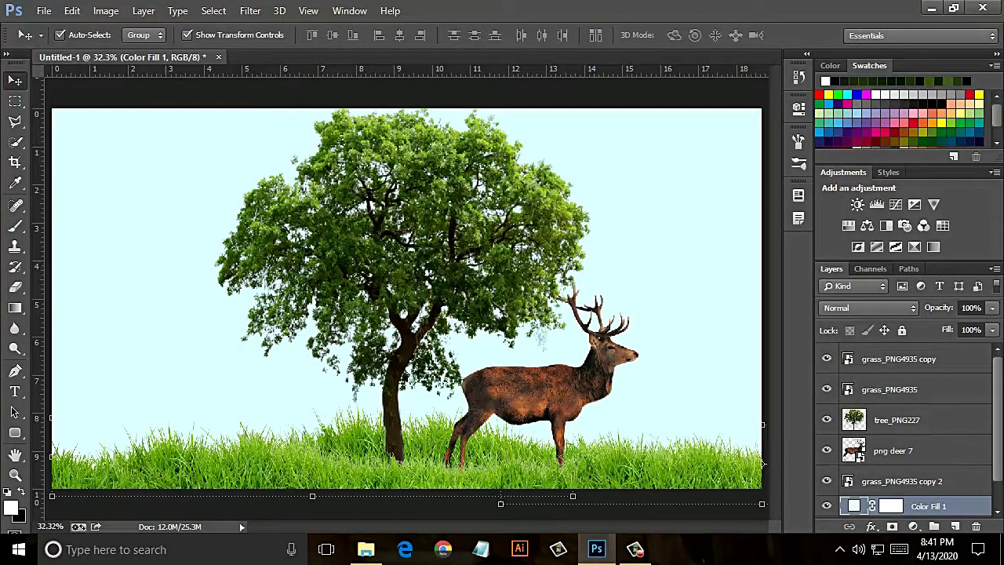
- Embed tree_corner_by_gd08-d2ys73u.png and flip it horizontally
click(47, 9)
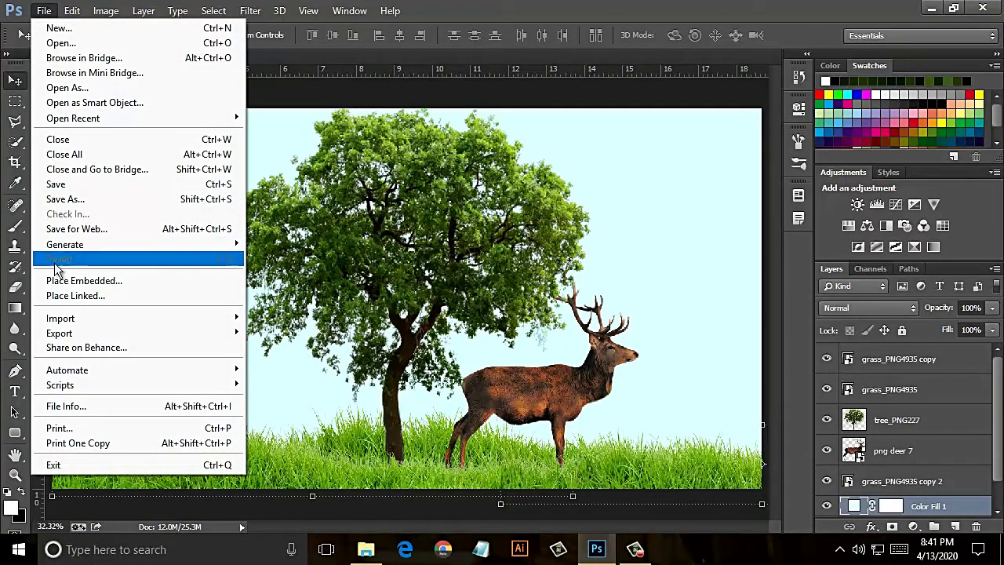
click(84, 280)
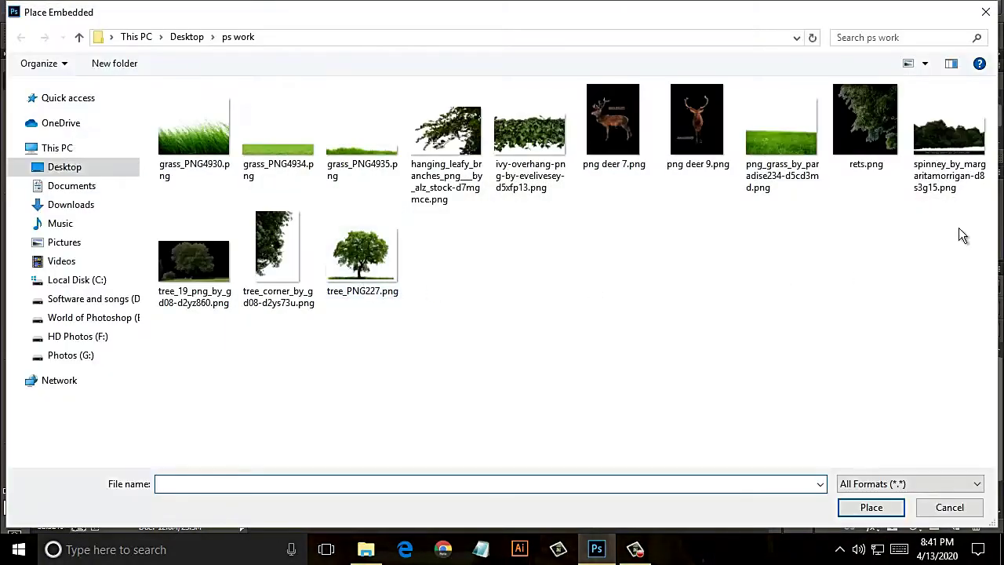
click(282, 245)
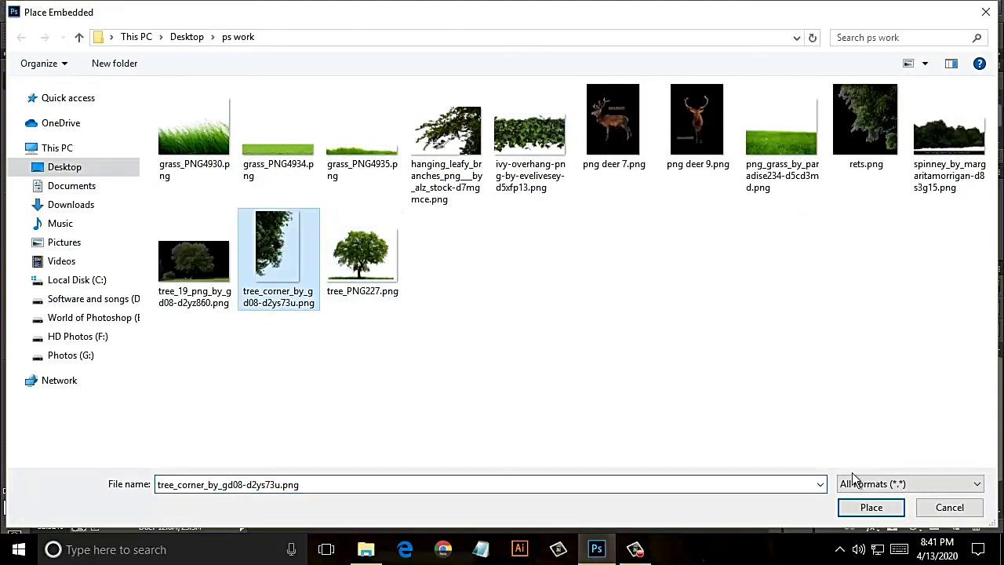
click(870, 507)
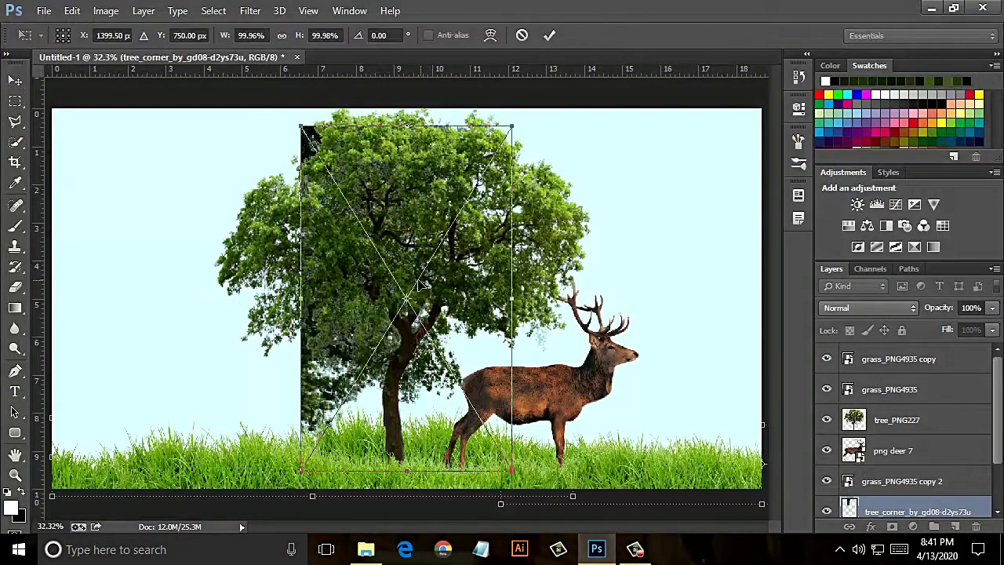
right_click(420, 283)
click(506, 497)
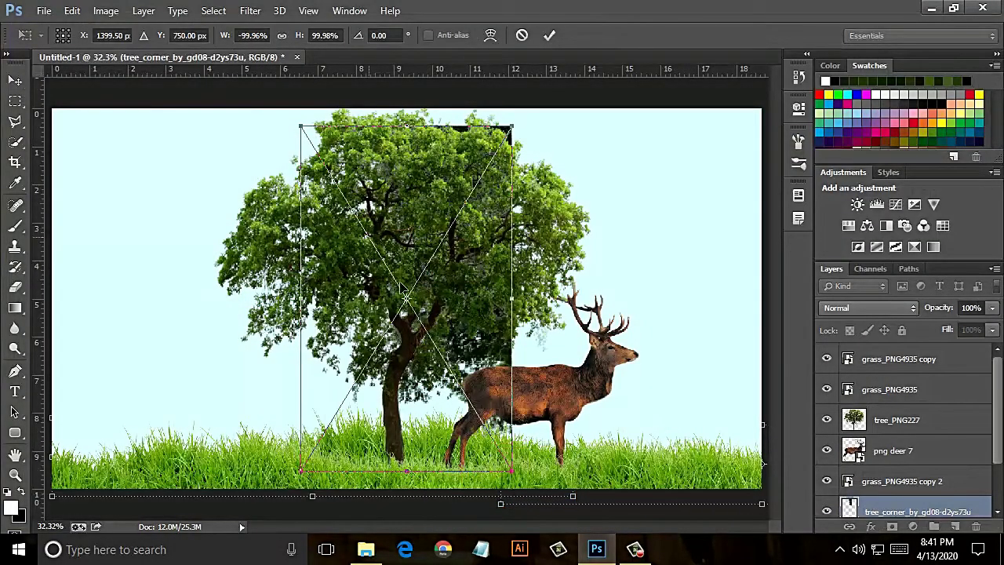
- Position the corner tree top-right at 64.20% scale and move its layer to the top
drag(501, 365, 751, 320)
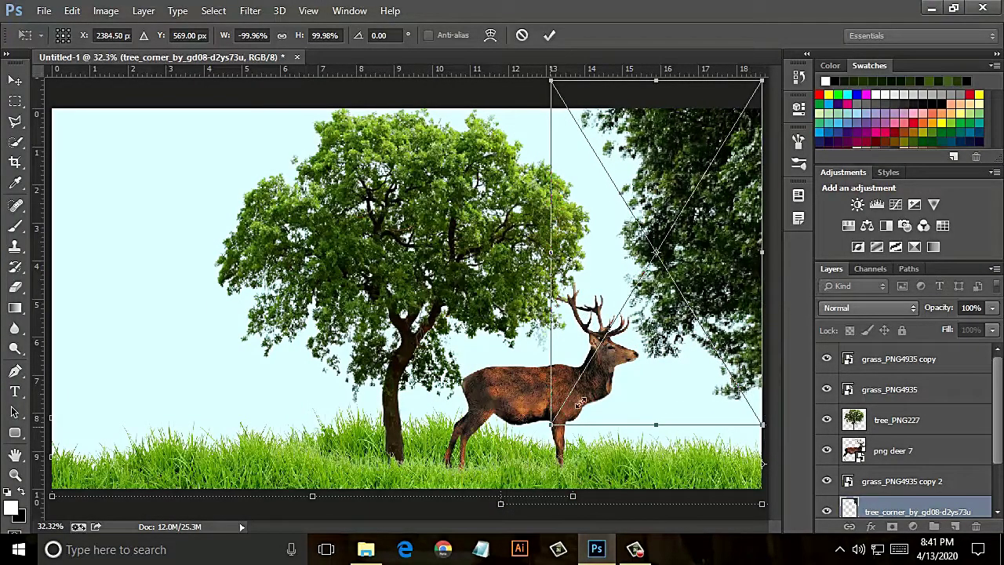
mouse_move(580, 402)
mouse_down()
mouse_move(617, 340)
mouse_move(703, 285)
mouse_move(719, 194)
mouse_move(737, 192)
mouse_move(731, 202)
mouse_up()
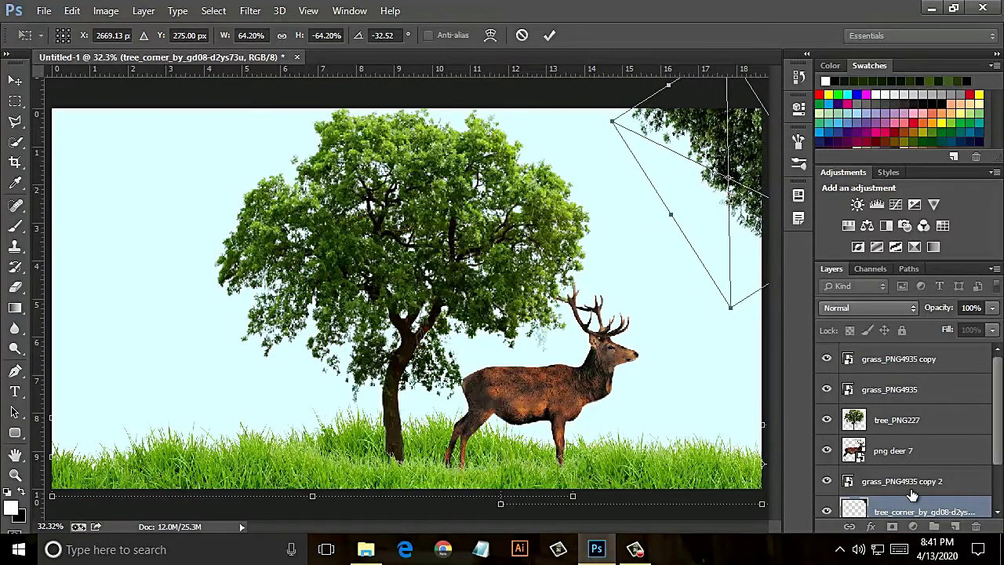
key(Return)
drag(910, 502, 943, 353)
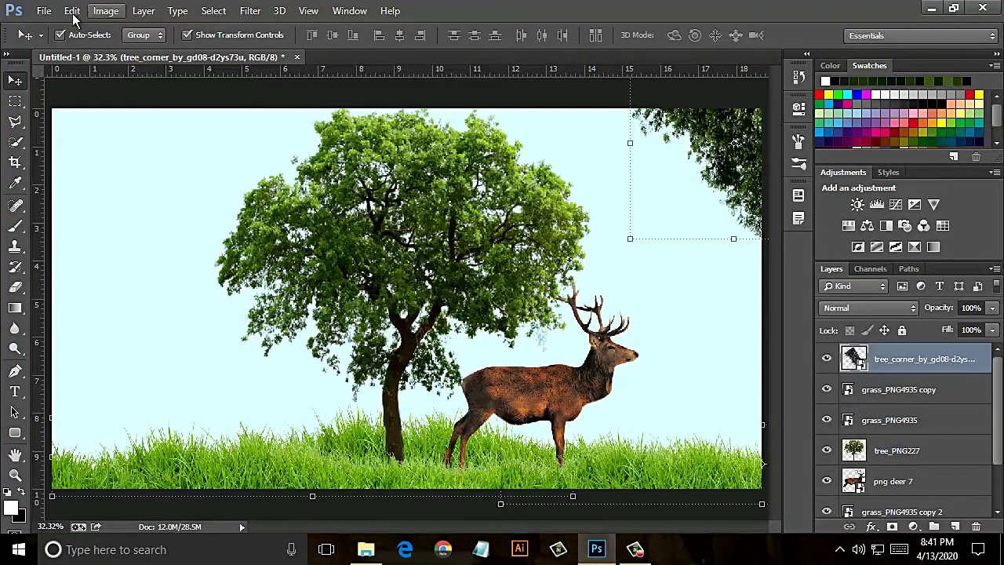
- Place tree_19_png_by_gd08-d2yz860.png as an embedded image scaled to about 203%
click(44, 11)
click(105, 280)
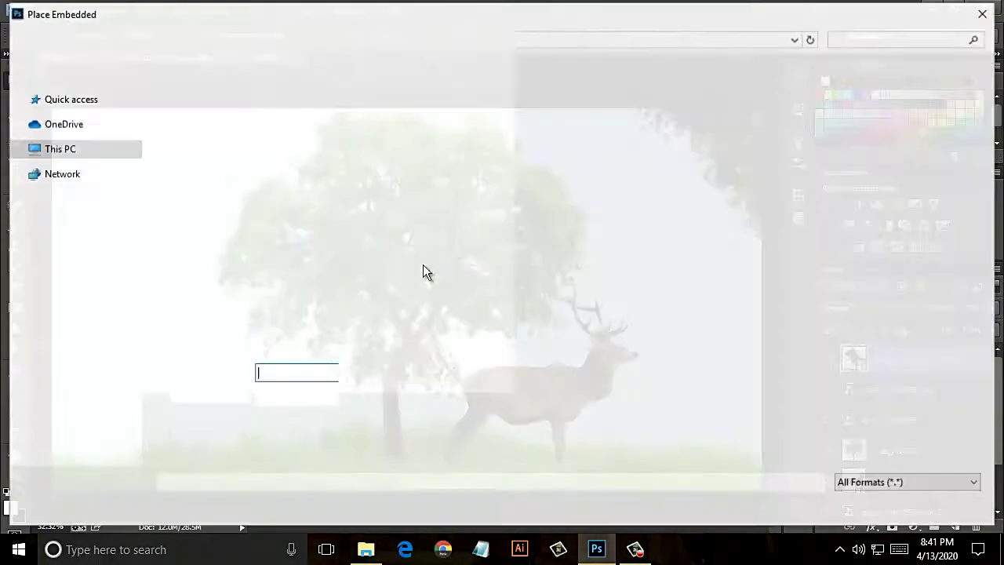
click(225, 267)
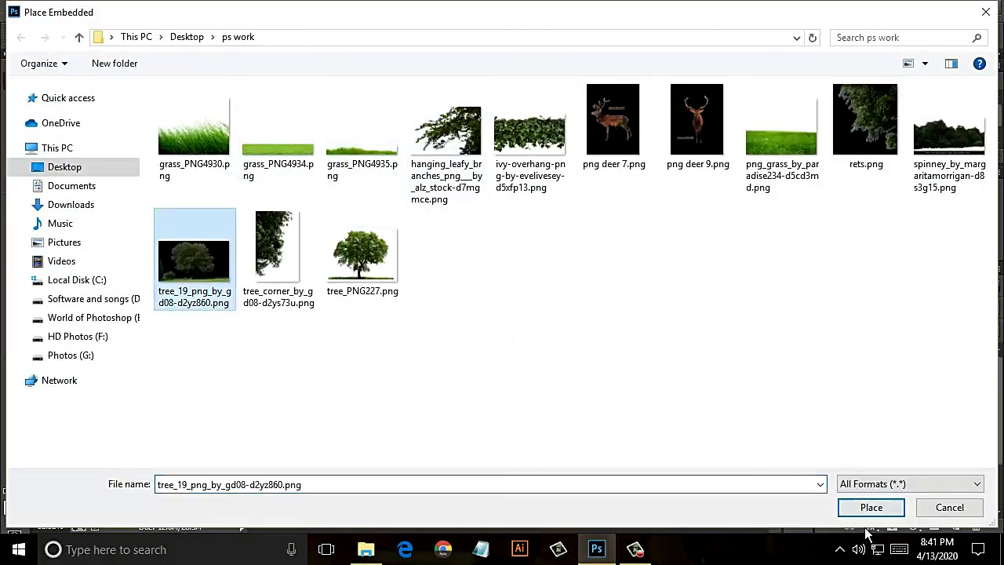
click(877, 509)
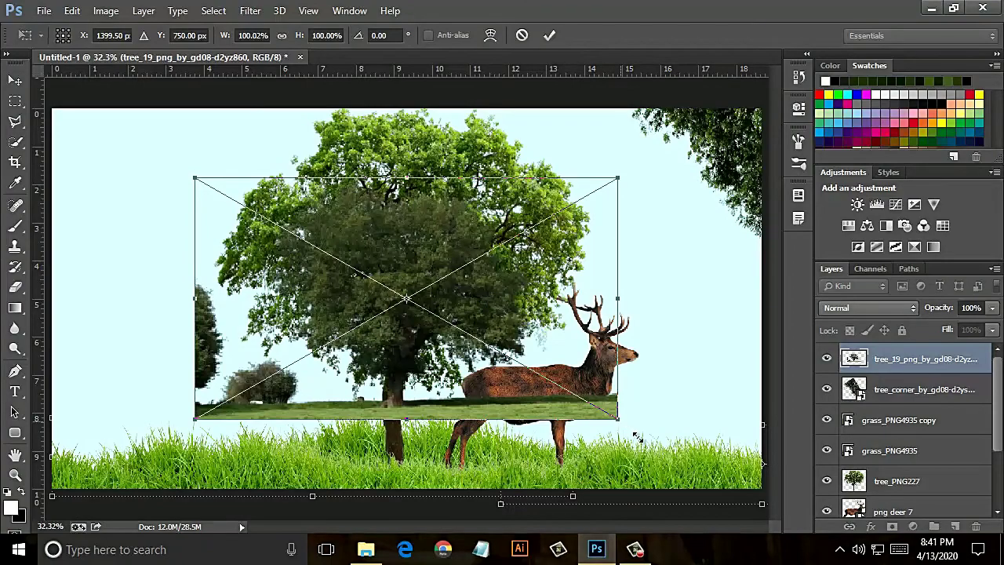
mouse_move(637, 437)
mouse_down()
mouse_move(859, 506)
mouse_move(844, 497)
mouse_up()
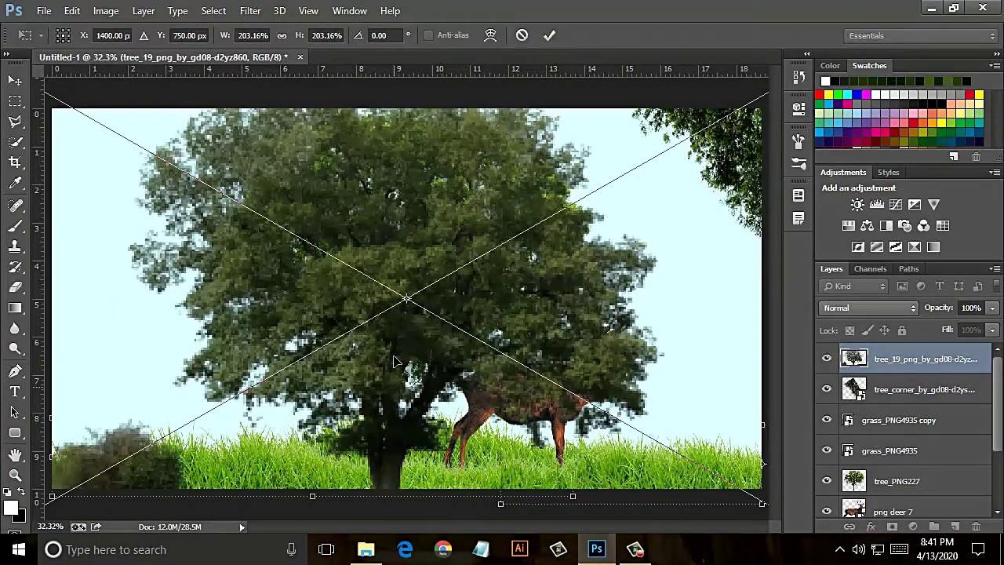
drag(394, 362, 392, 378)
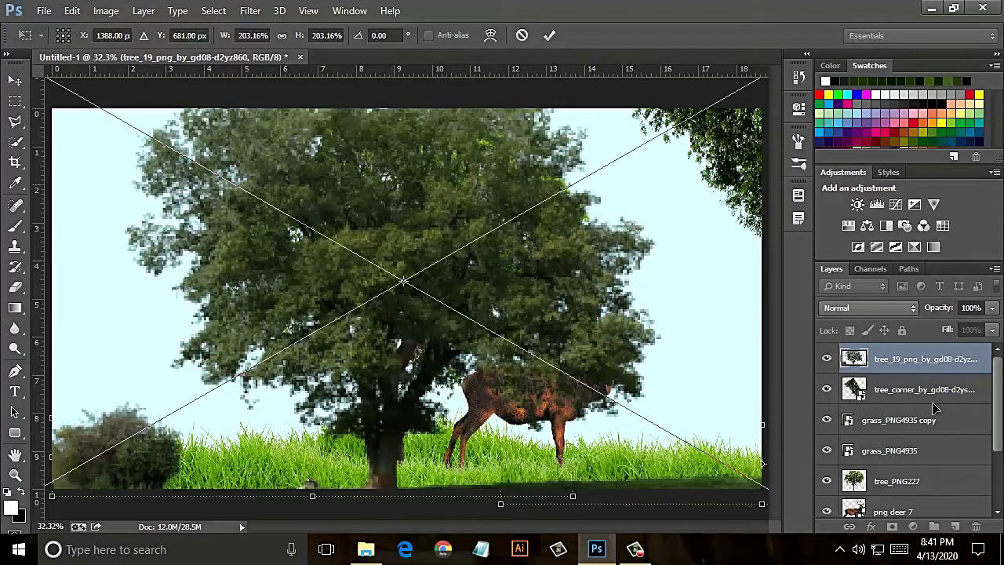
click(553, 37)
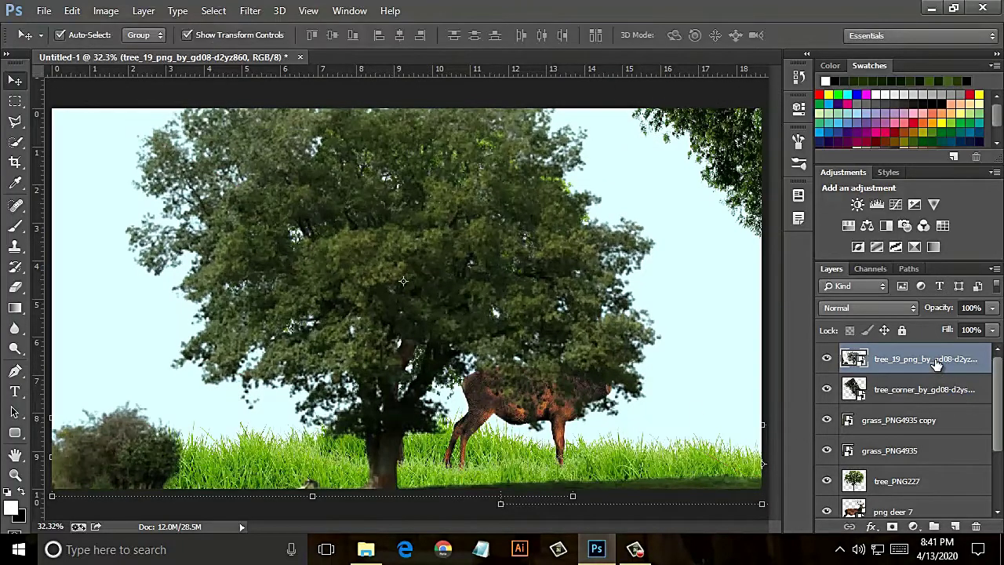
- Move the tree_19 layer just above Color Fill 1, shift it left, and duplicate it
mouse_move(942, 359)
mouse_down()
mouse_move(945, 499)
mouse_move(930, 494)
mouse_up()
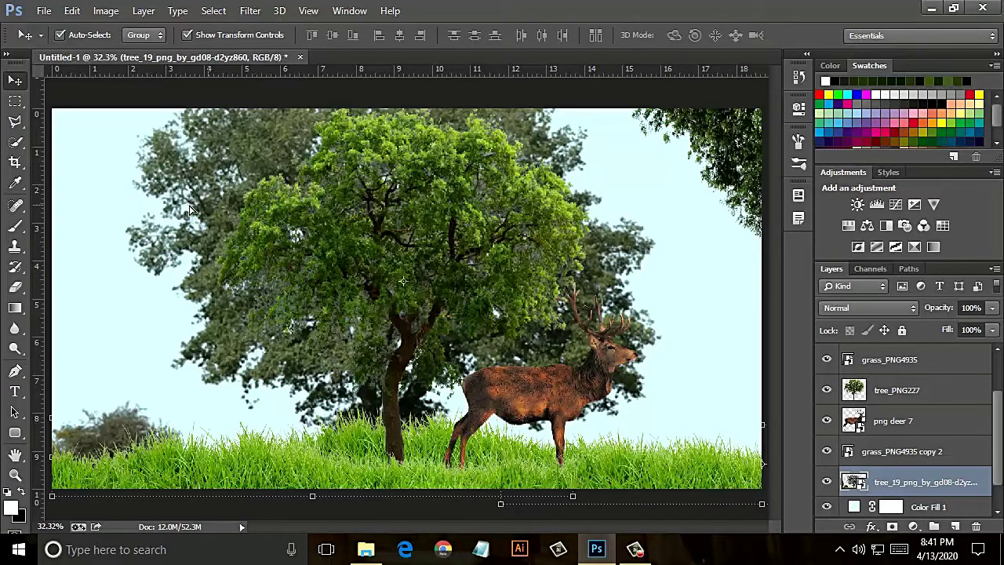
mouse_move(190, 209)
mouse_down()
mouse_move(104, 209)
mouse_move(130, 264)
mouse_move(188, 295)
mouse_move(408, 327)
mouse_move(297, 381)
mouse_move(282, 421)
mouse_up()
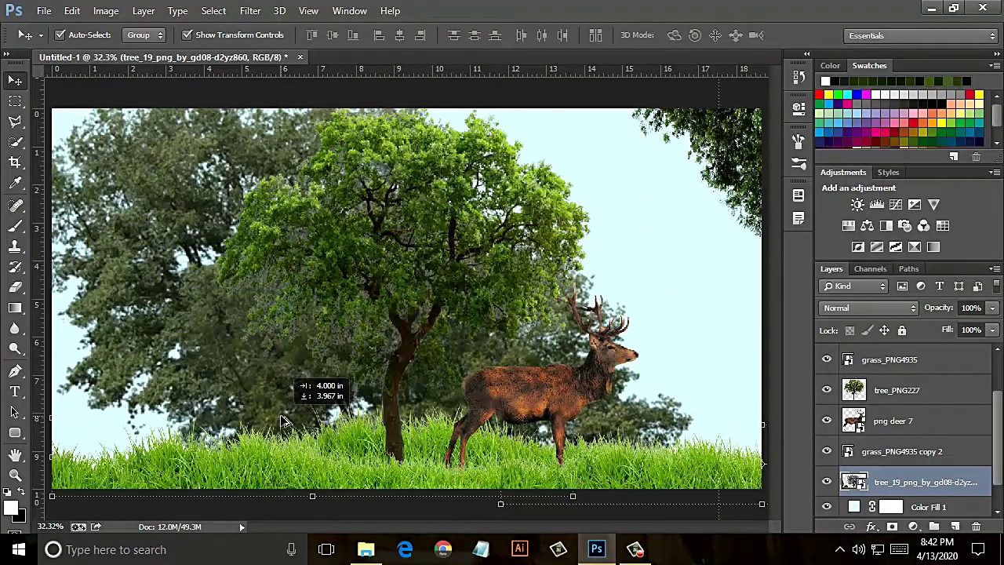
key(ctrl+j)
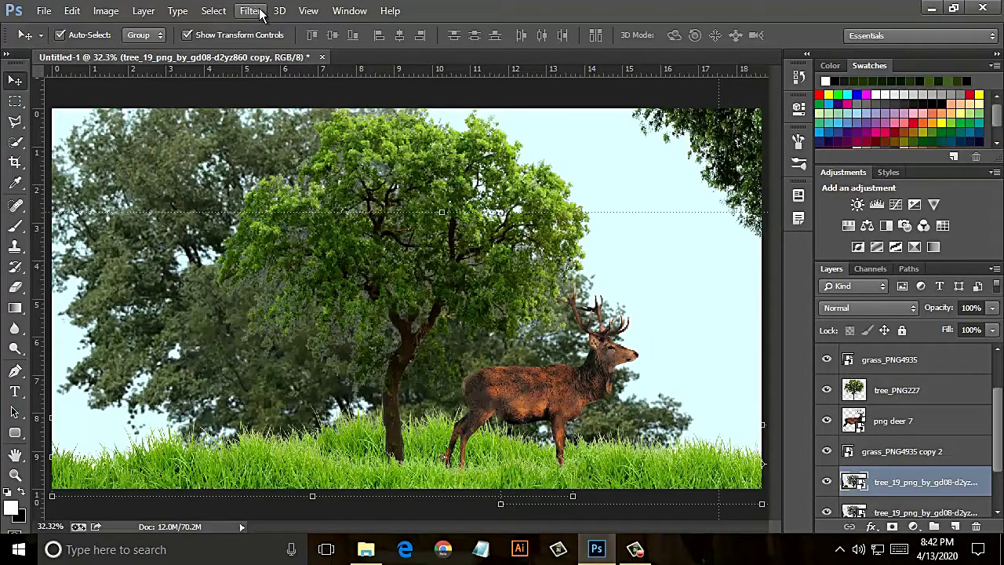
- Apply a Gaussian Blur to the tree_19 copy layer
click(260, 11)
mouse_move(257, 184)
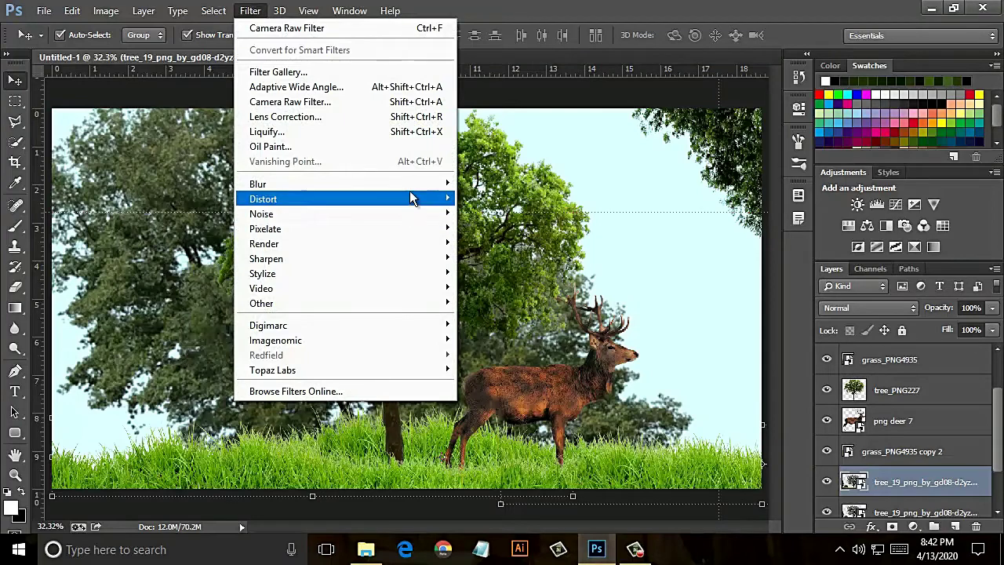
click(541, 294)
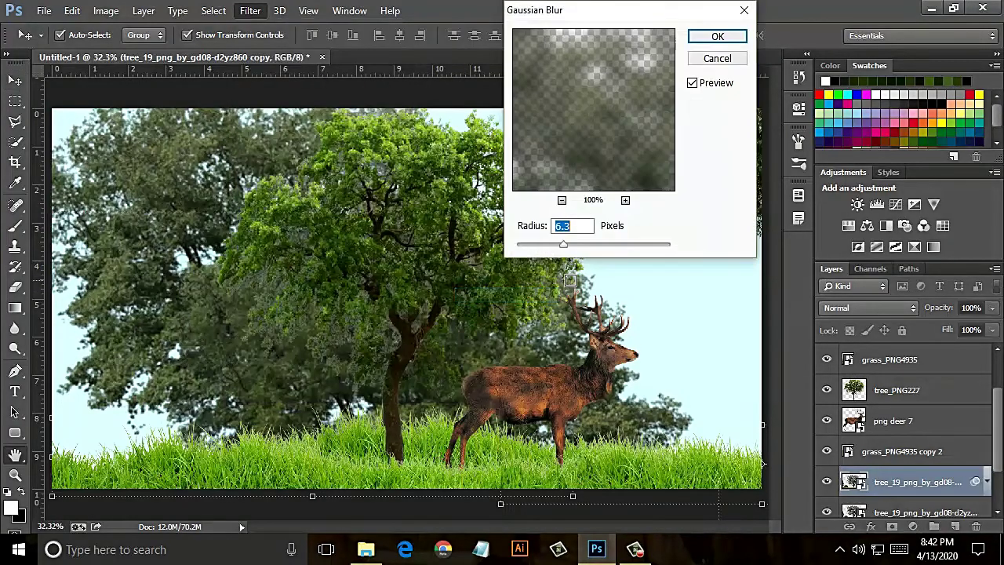
click(562, 244)
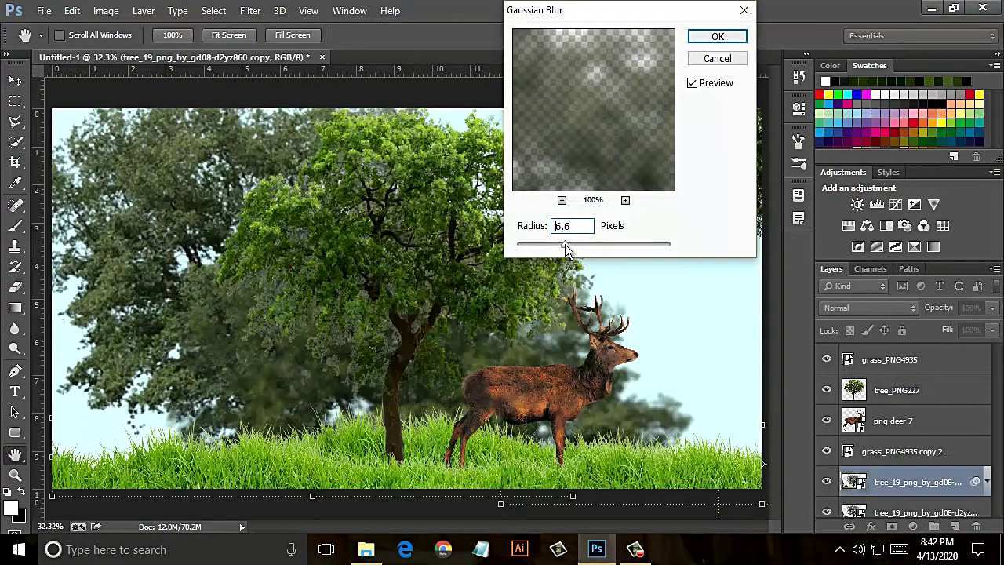
drag(565, 245, 587, 245)
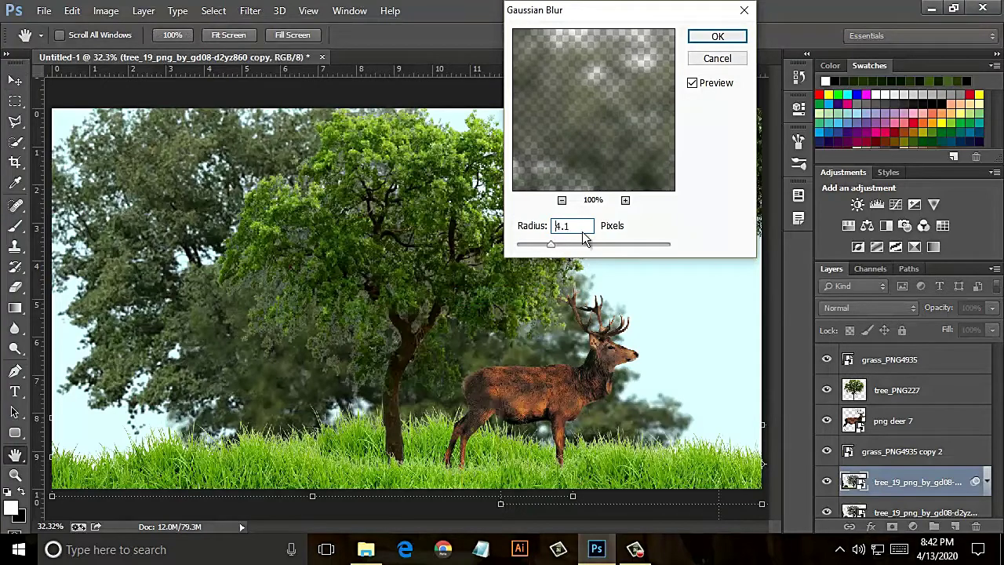
click(717, 36)
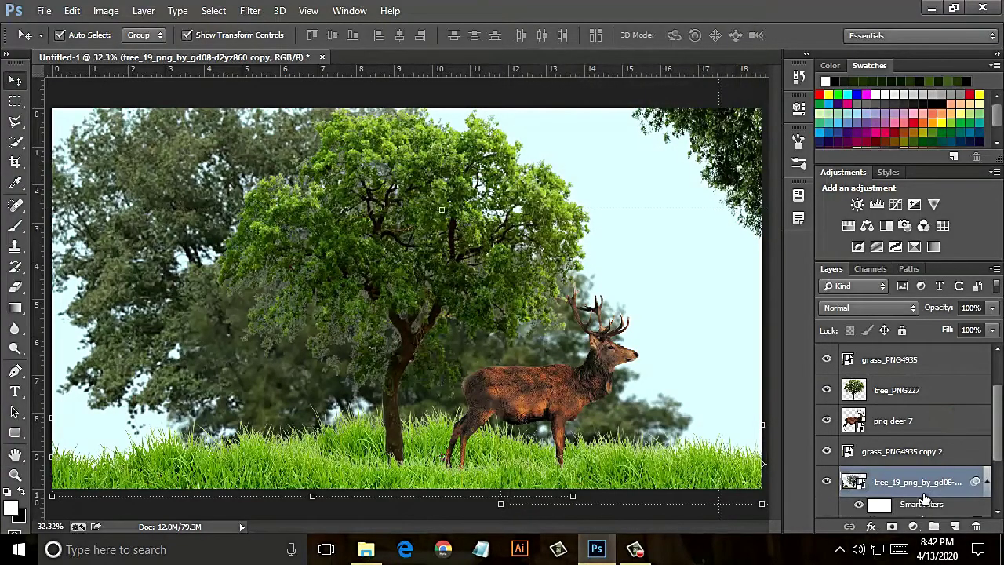
- Apply a lighter, smaller-radius Gaussian Blur to the original tree_19 layer
click(987, 486)
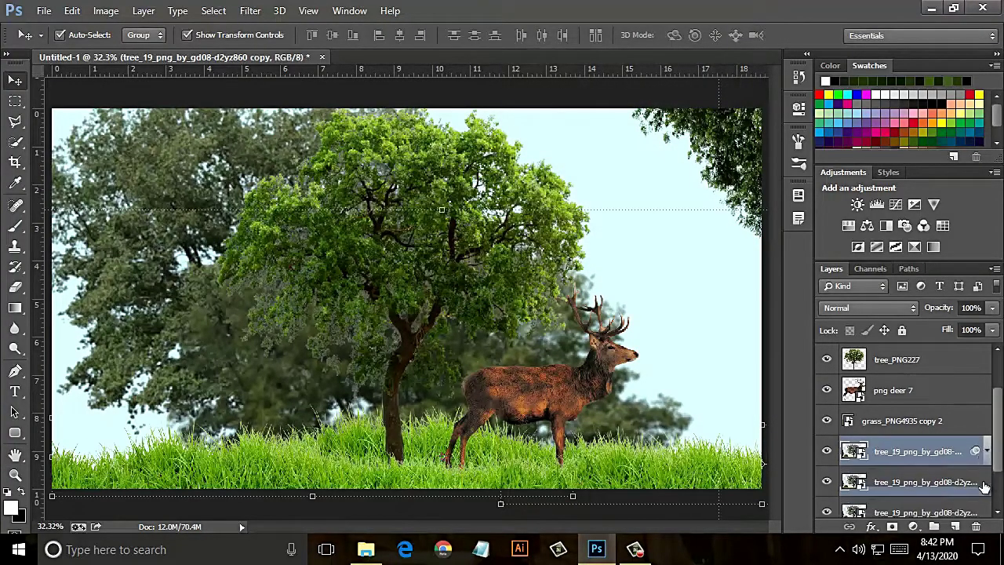
click(949, 484)
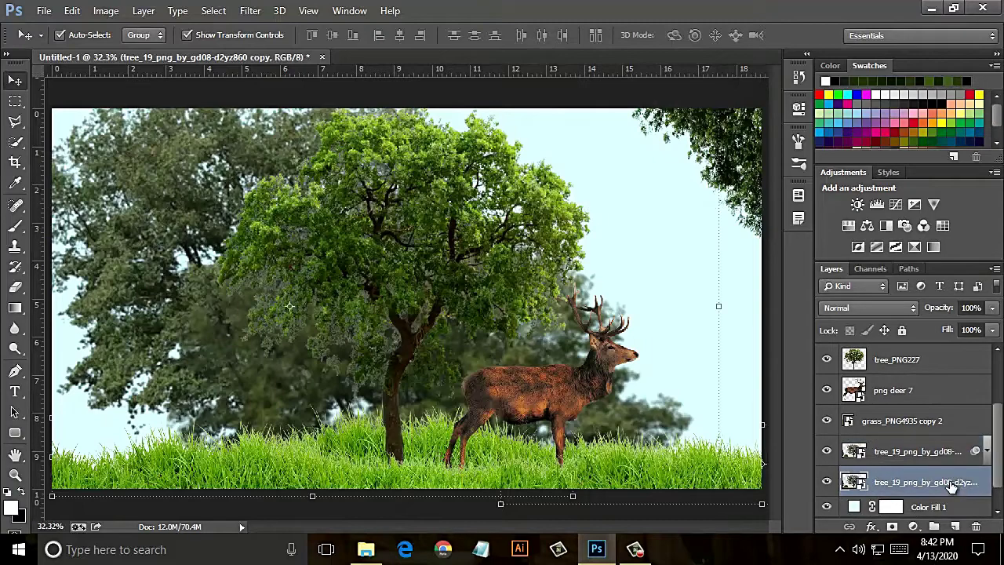
click(250, 11)
mouse_move(342, 184)
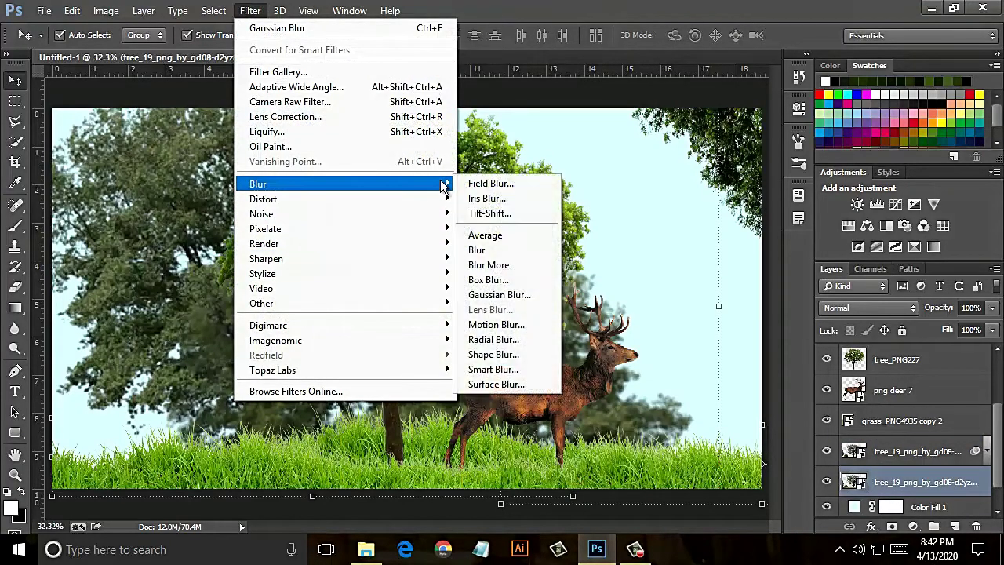
click(531, 295)
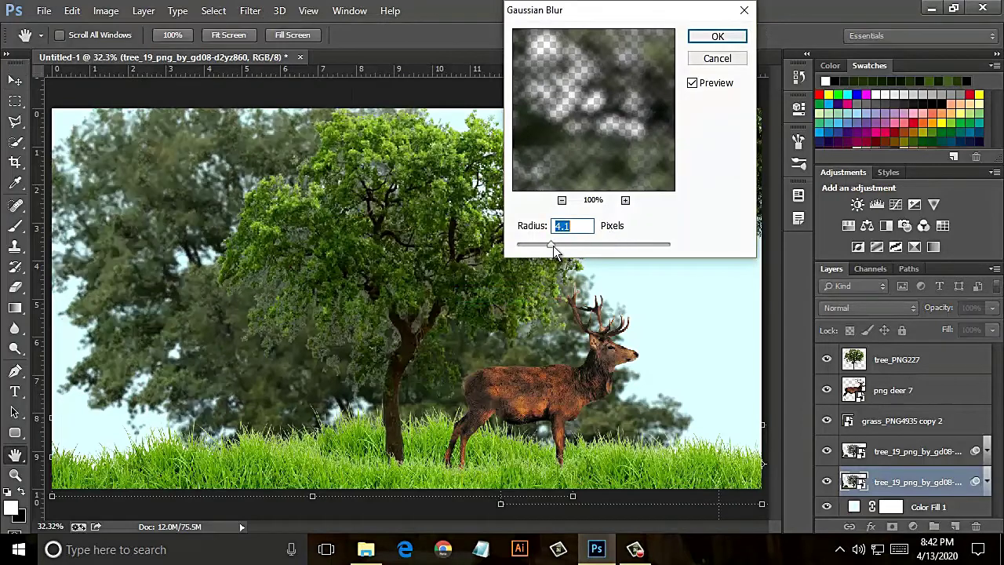
drag(550, 246, 539, 245)
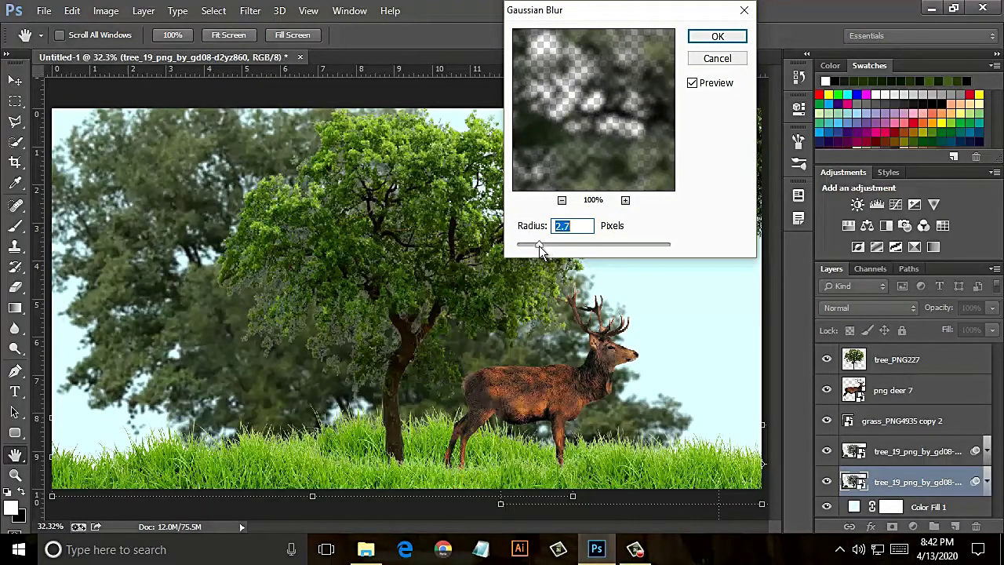
click(720, 36)
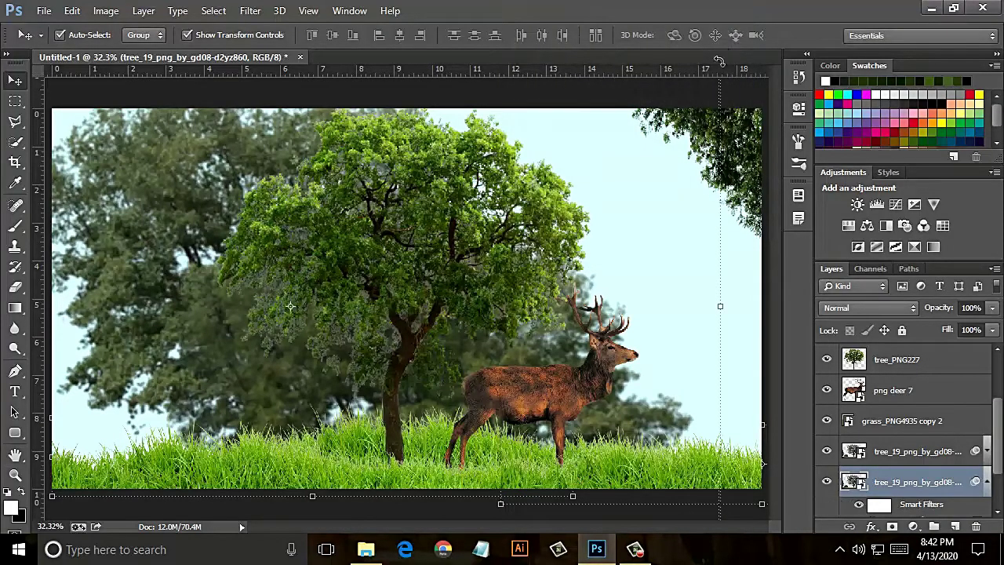
- Apply Levels with input values 8 / 0.96 / 255 to the tree_PNG227 layer
click(894, 359)
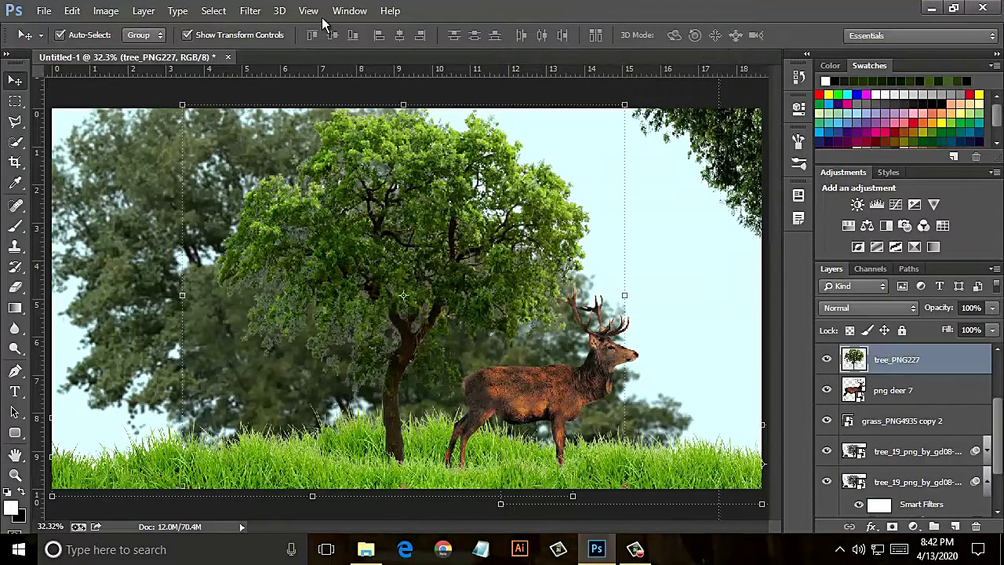
click(106, 11)
mouse_move(128, 50)
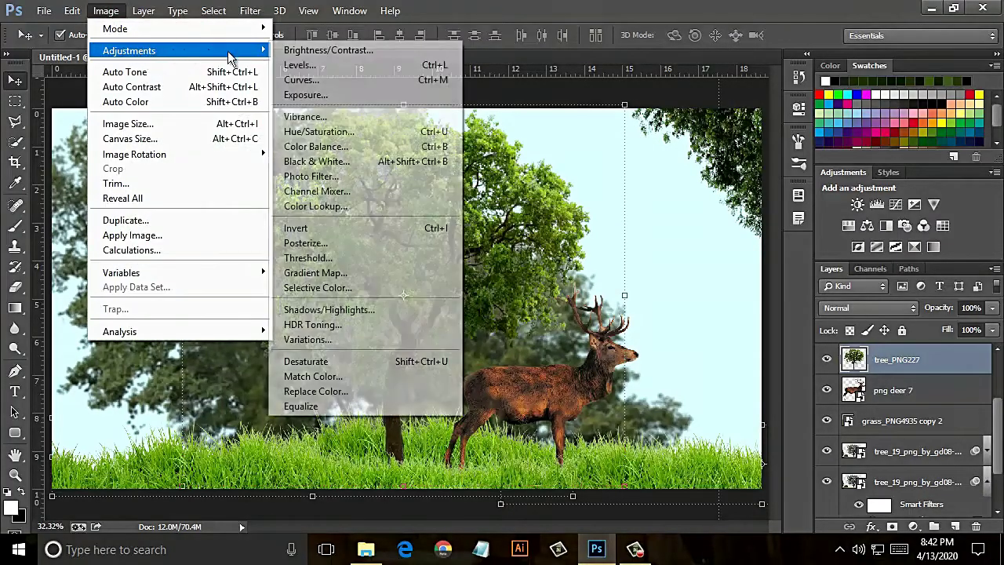
key(Return)
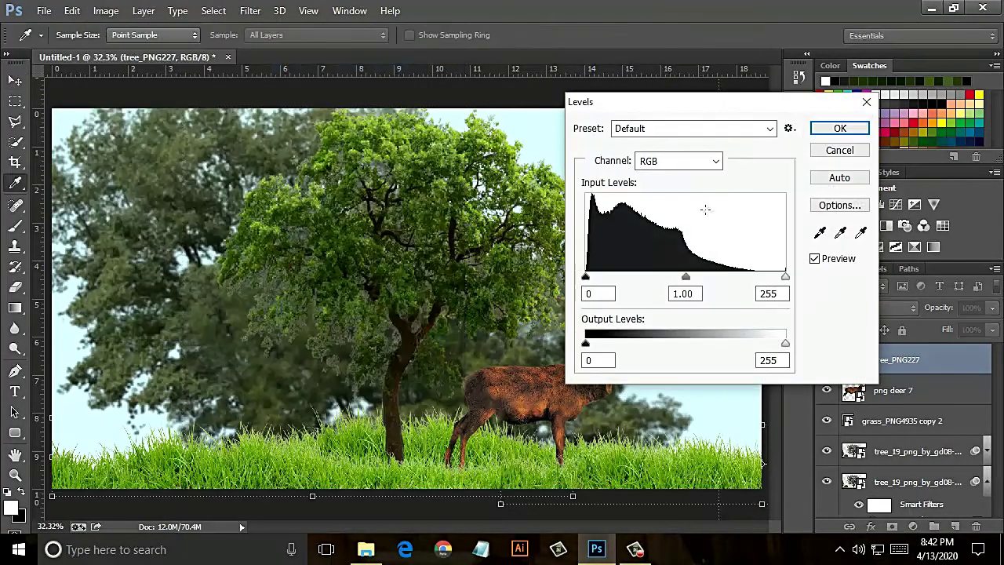
drag(687, 278, 691, 278)
drag(587, 276, 591, 276)
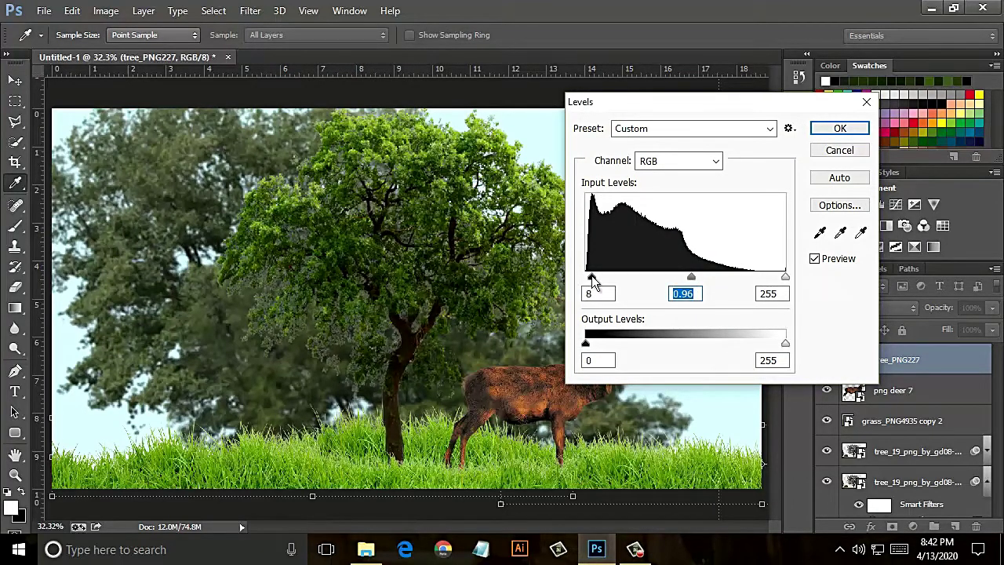
key(shift+Tab)
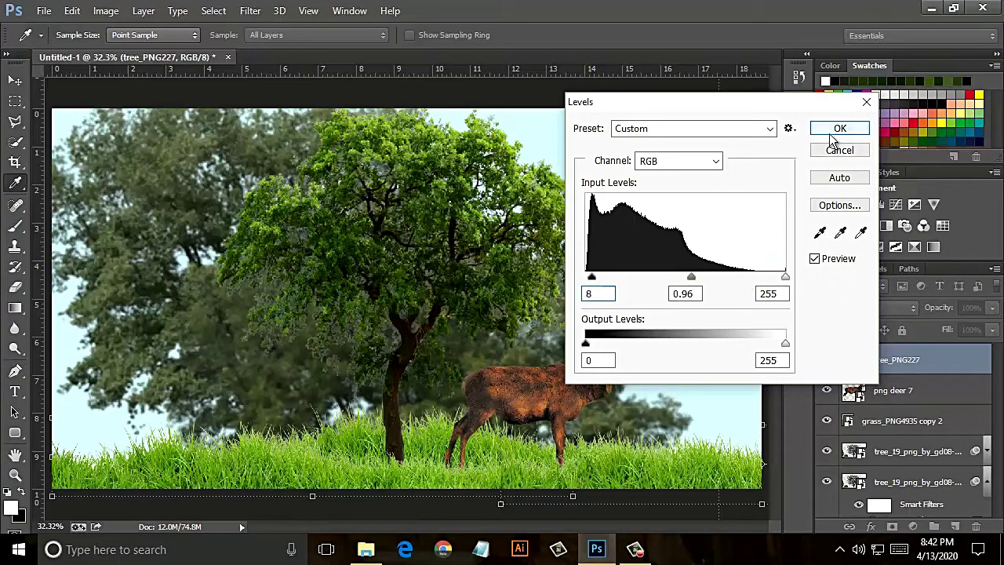
click(836, 130)
click(110, 16)
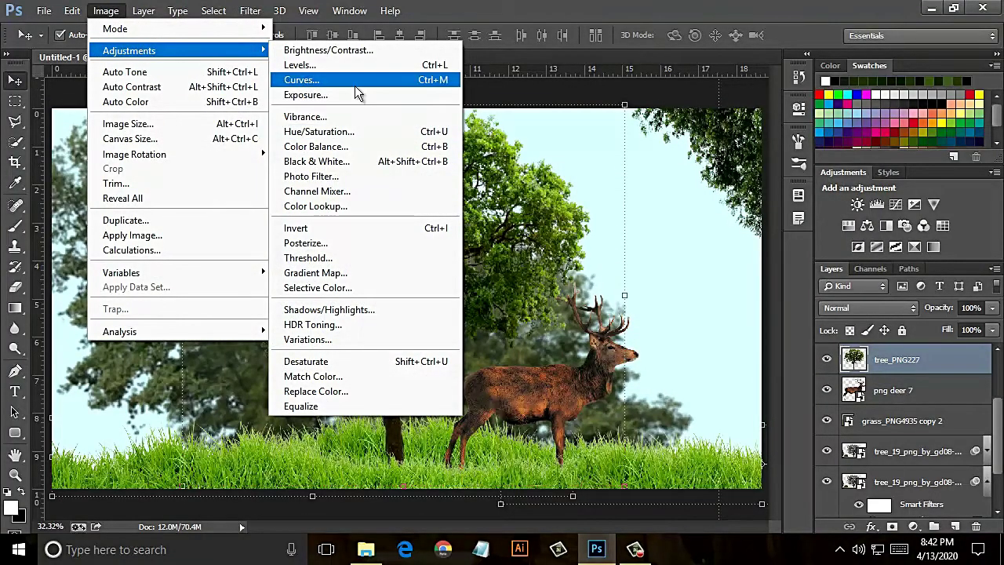
- Apply an S-shaped Curves adjustment to tree_PNG227, lowering shadows and lifting highlights
click(355, 84)
drag(625, 273, 627, 276)
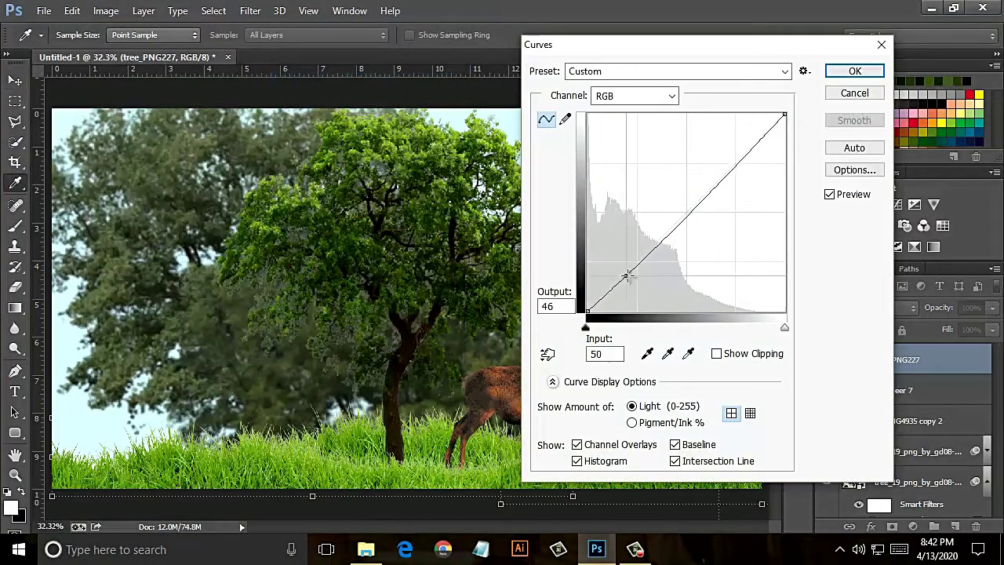
drag(690, 214, 686, 214)
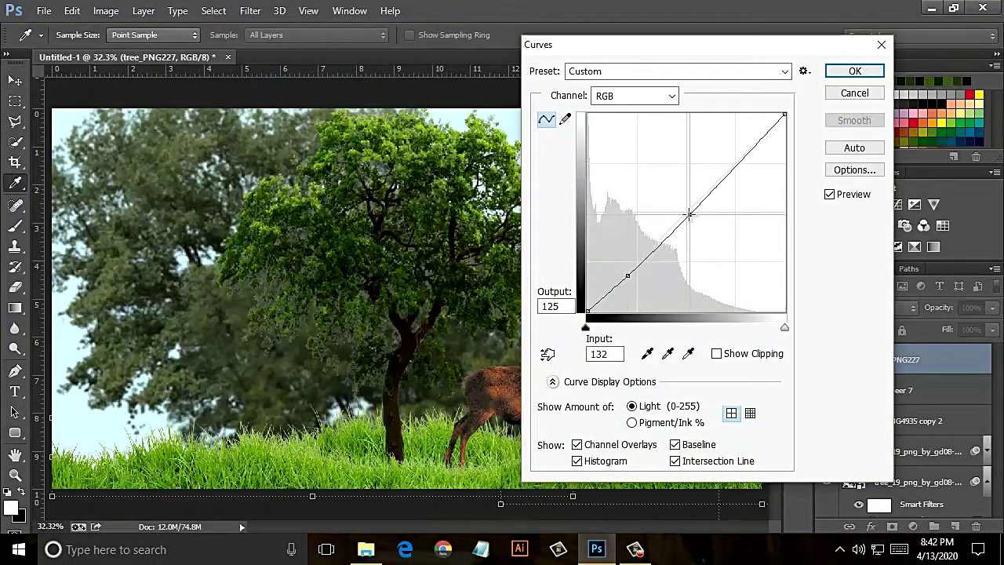
drag(752, 149, 742, 144)
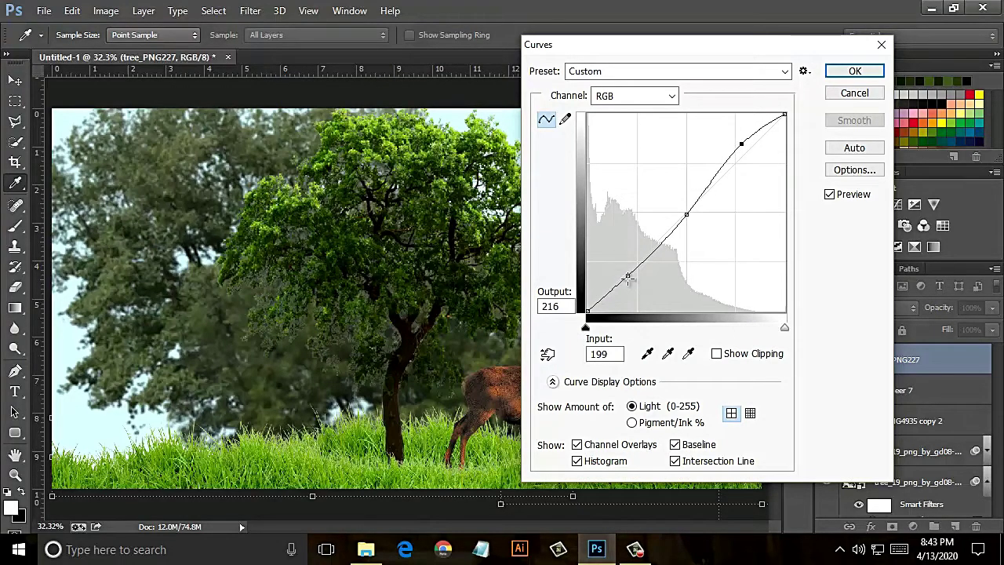
drag(627, 276, 632, 282)
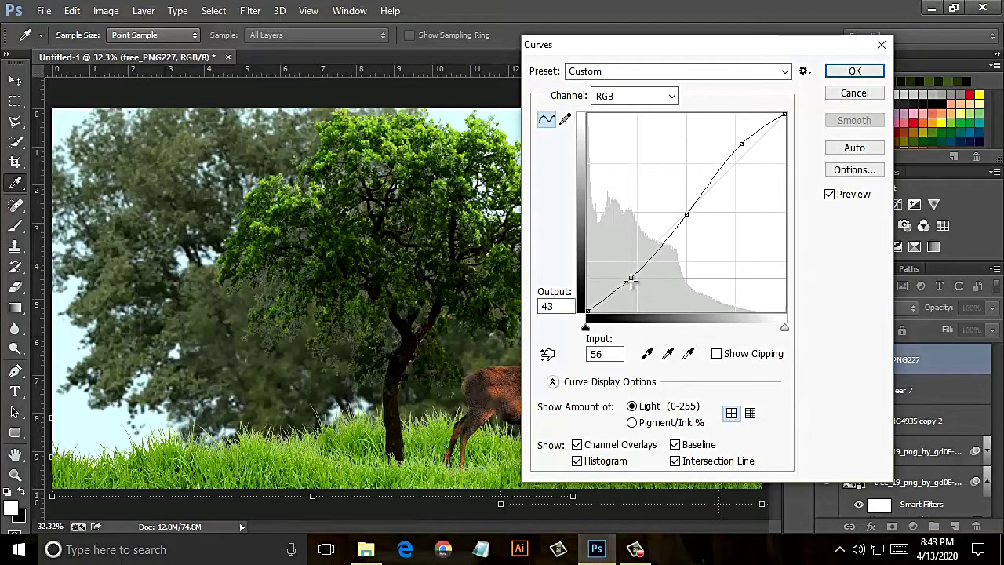
click(854, 72)
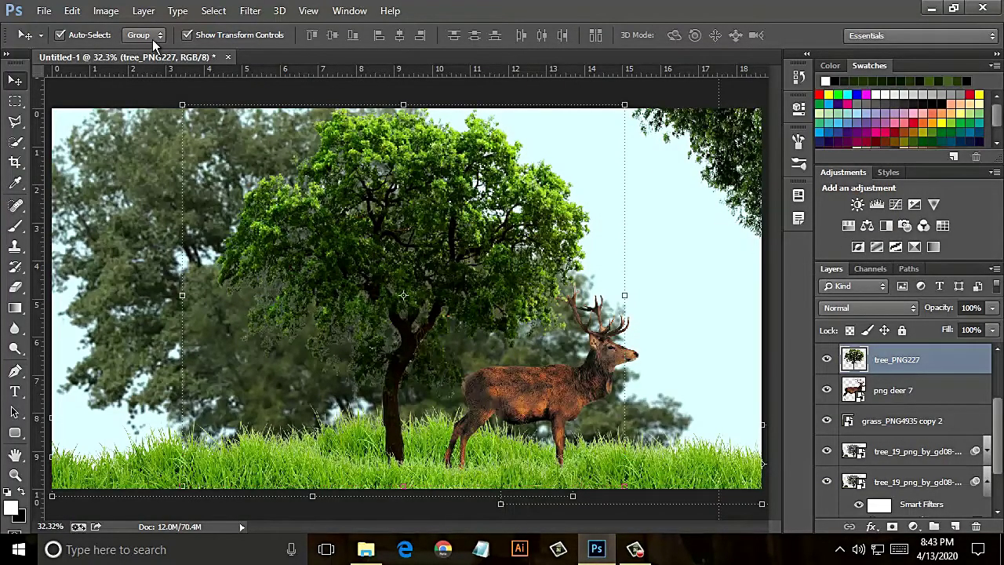
- Add a new layer and set the Brush to 20% hardness and 146 px size
click(40, 13)
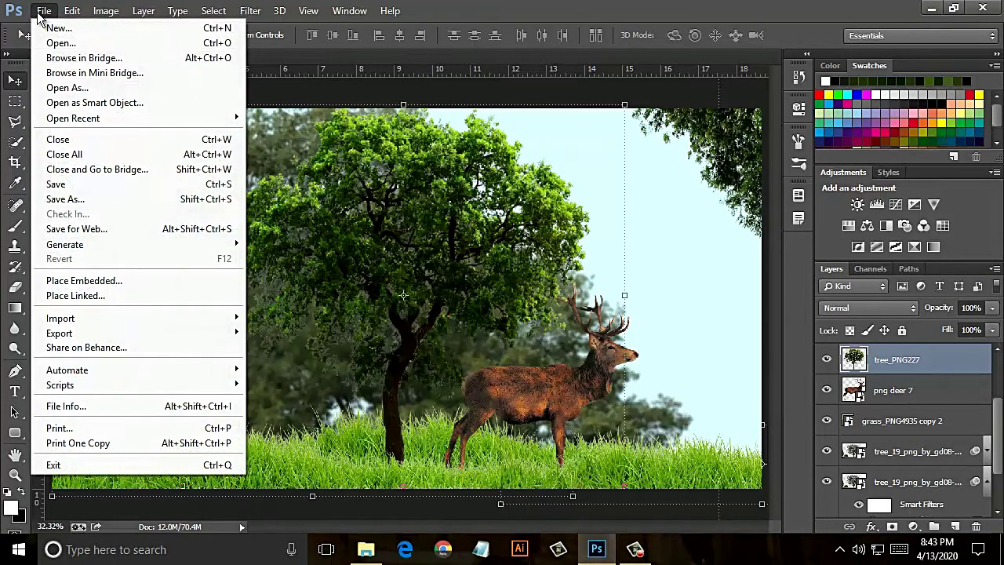
click(390, 11)
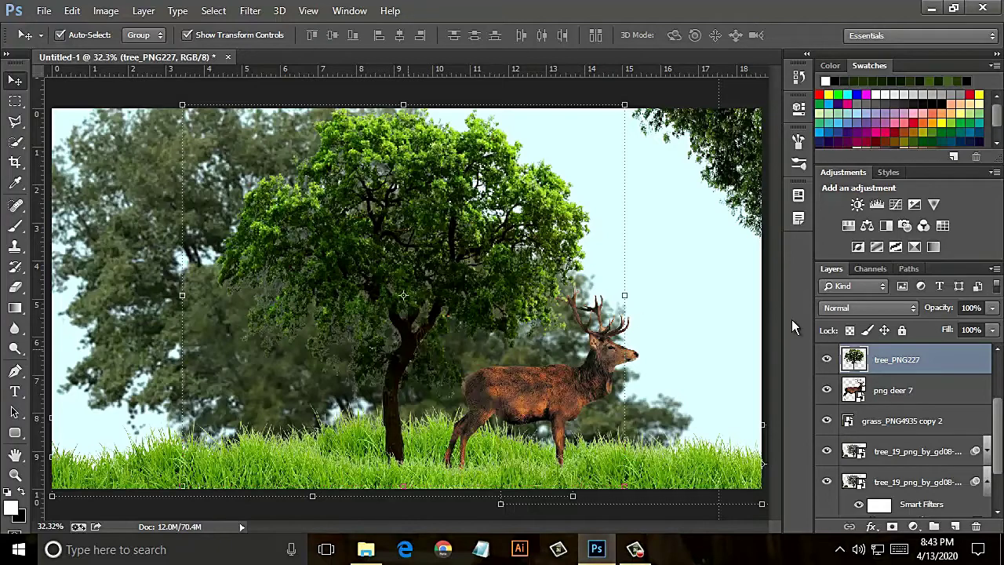
click(958, 525)
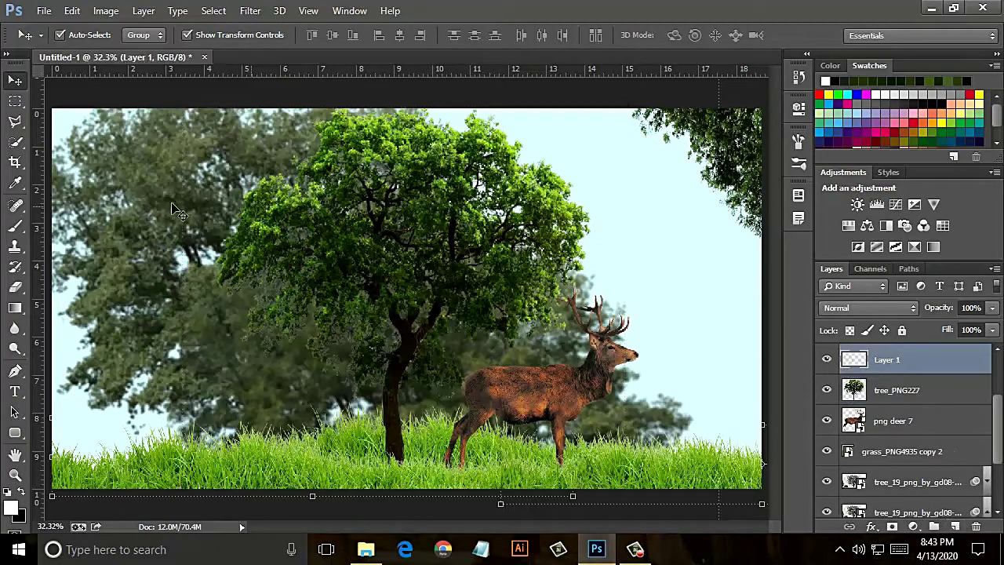
click(15, 226)
right_click(427, 173)
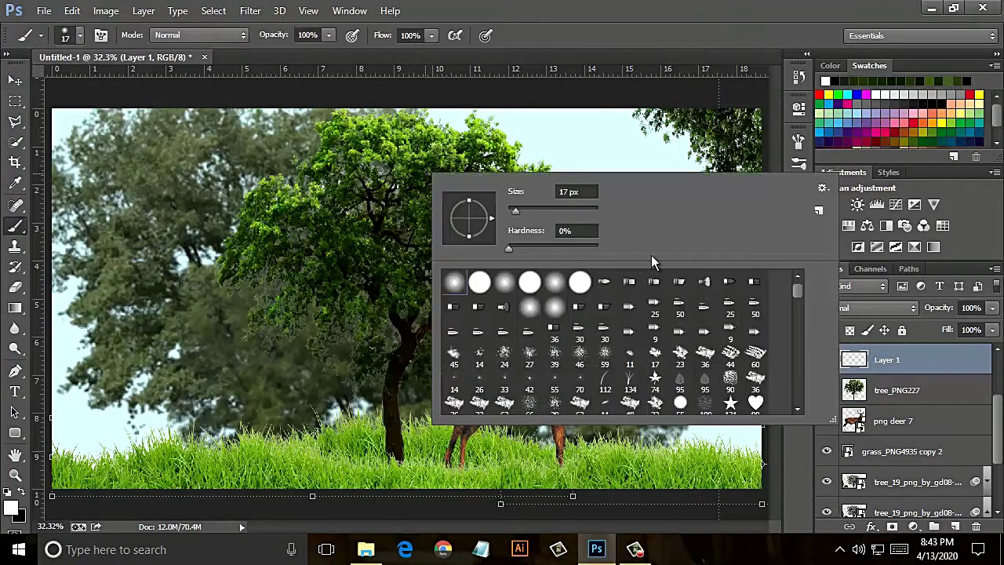
drag(508, 250, 527, 250)
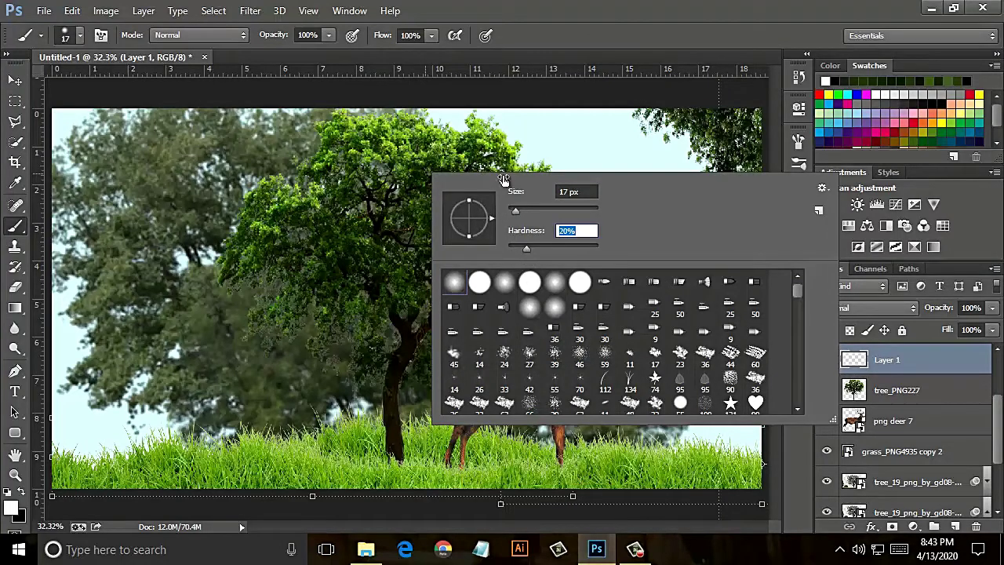
drag(515, 211, 565, 210)
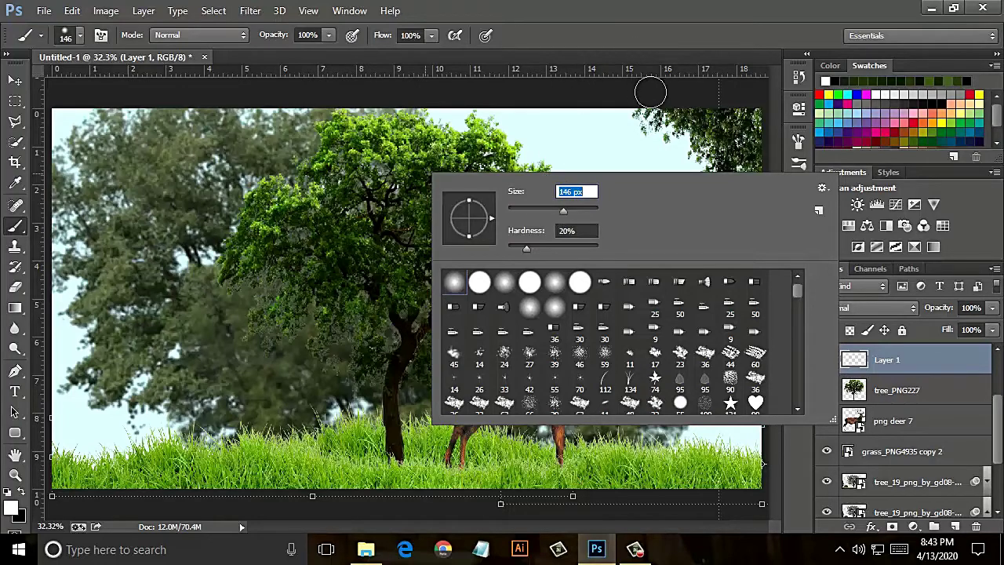
click(663, 129)
- Paint broad white diagonal strokes from the upper right down onto the deer
drag(667, 142, 472, 360)
mouse_move(710, 164)
mouse_down()
mouse_move(586, 298)
mouse_move(506, 357)
mouse_up()
drag(714, 146, 541, 294)
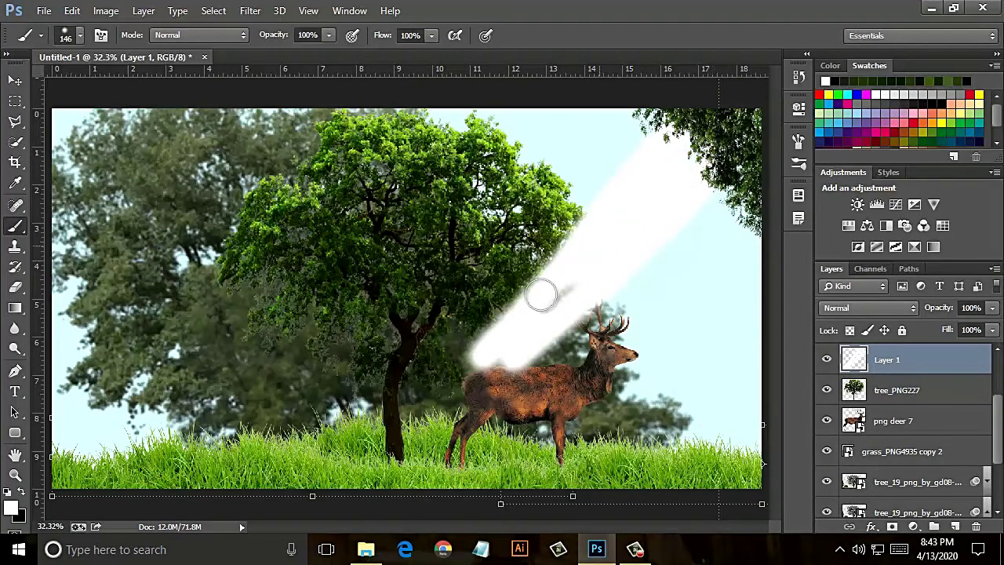
drag(745, 184, 521, 371)
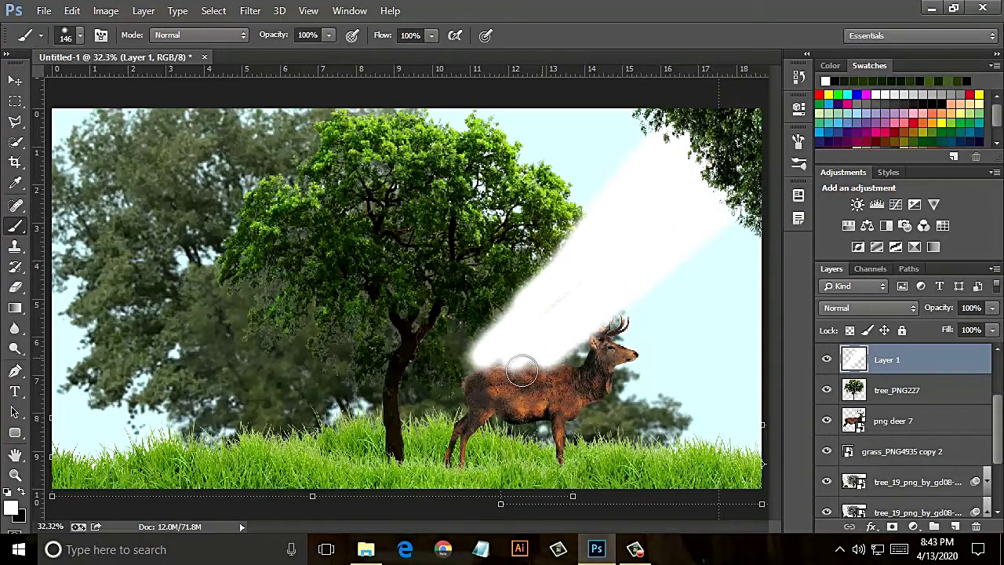
drag(560, 287, 473, 342)
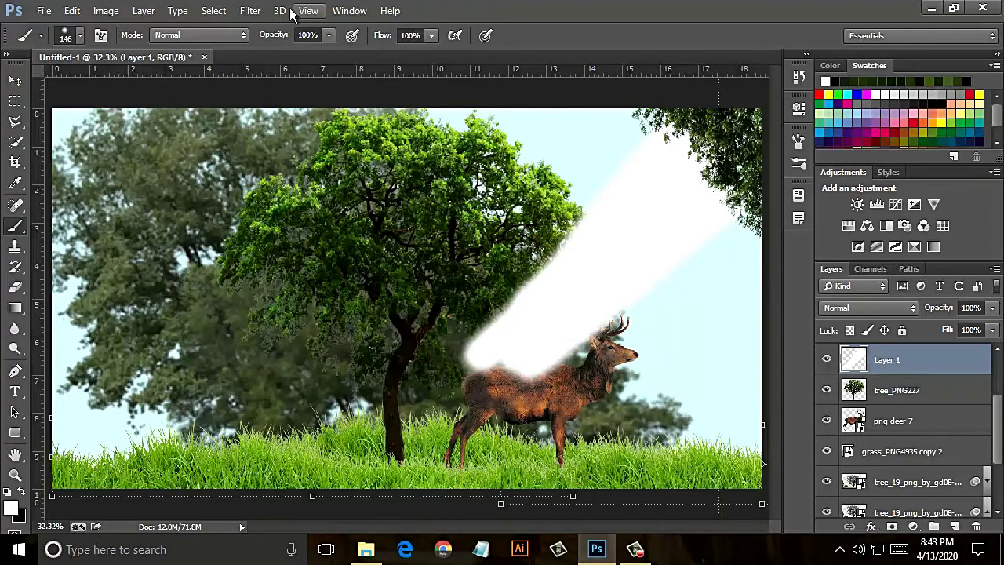
- Apply a Zoom Radial Blur at amount 100 centred toward the upper right
click(251, 11)
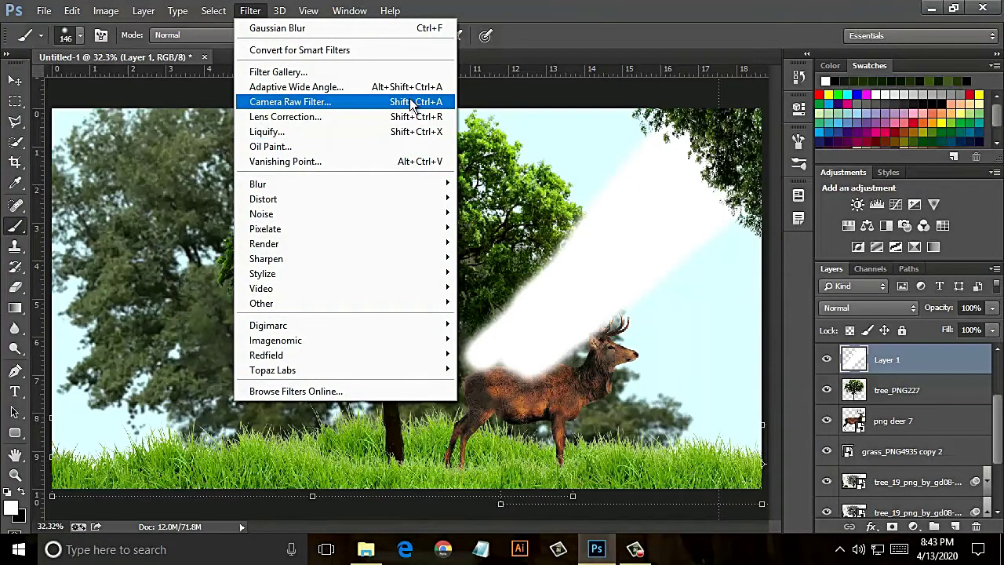
mouse_move(345, 183)
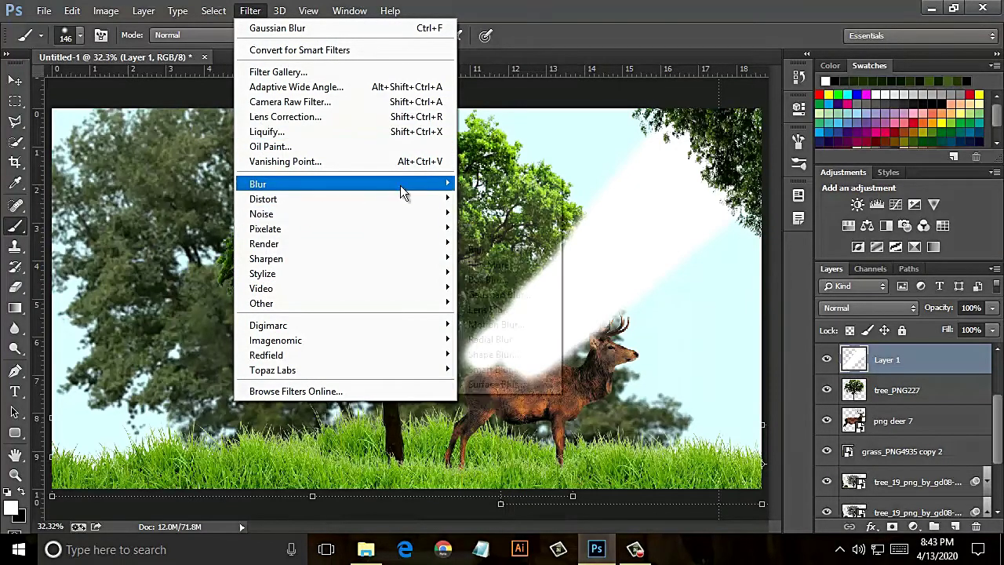
click(517, 339)
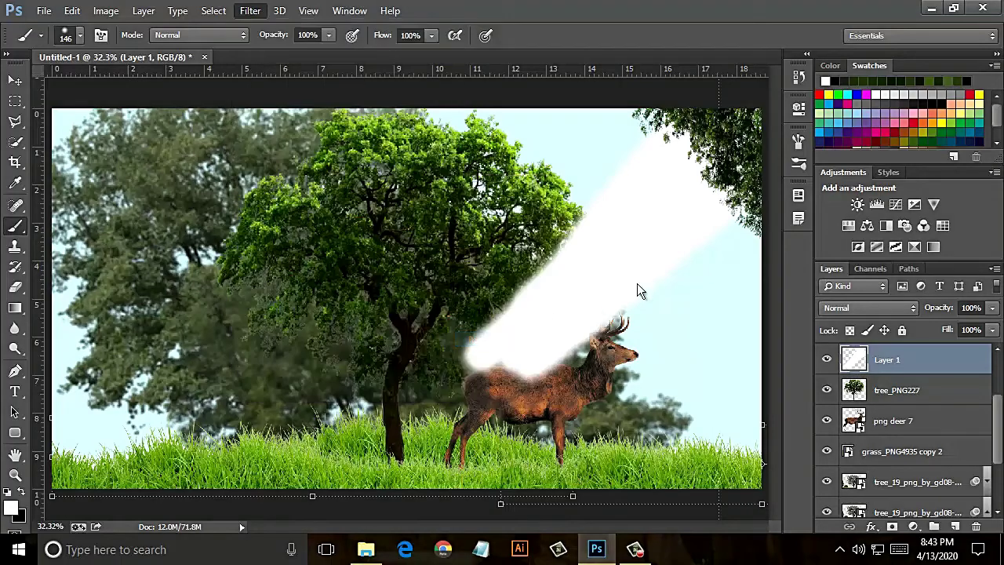
drag(553, 262, 604, 211)
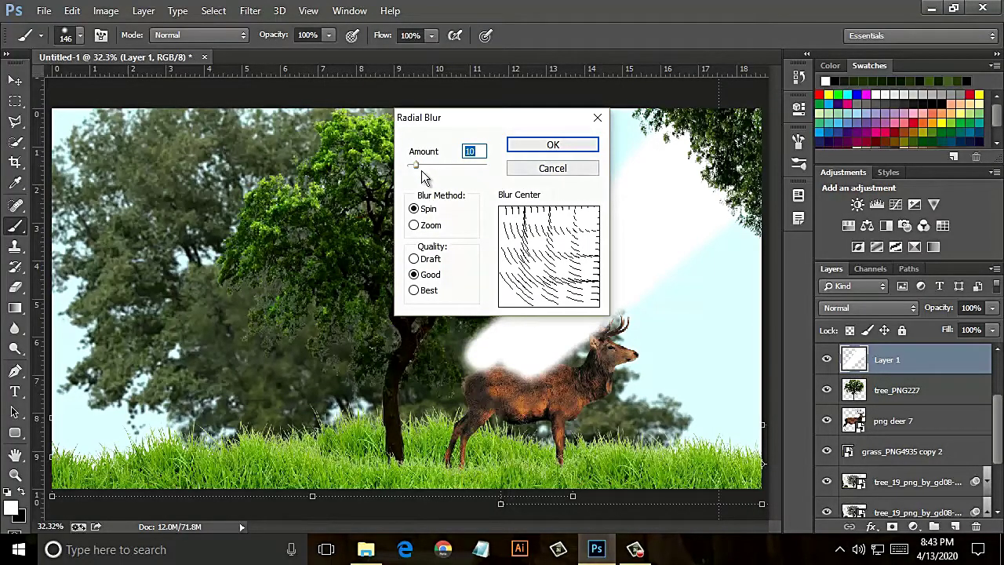
click(415, 226)
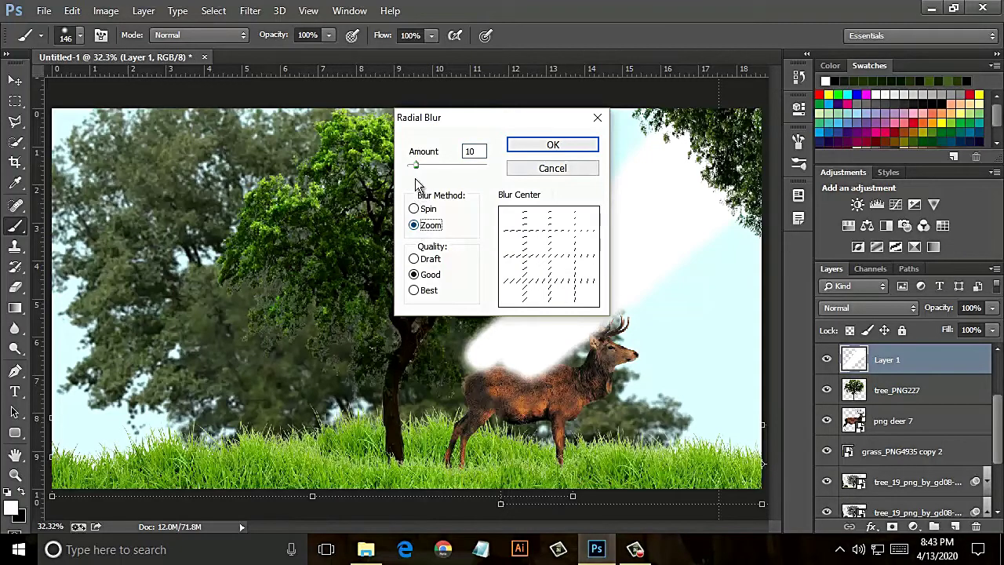
drag(415, 165, 486, 165)
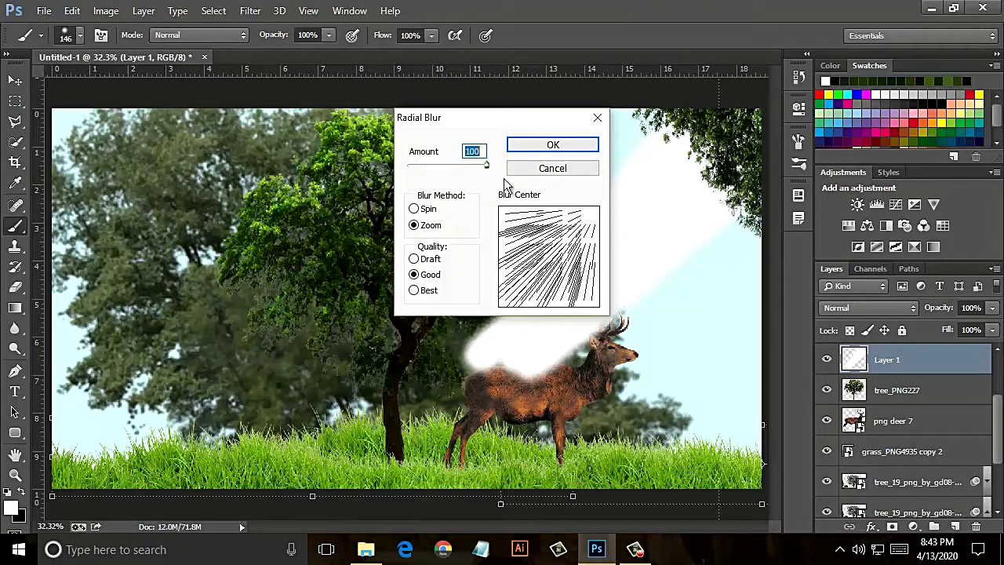
click(553, 145)
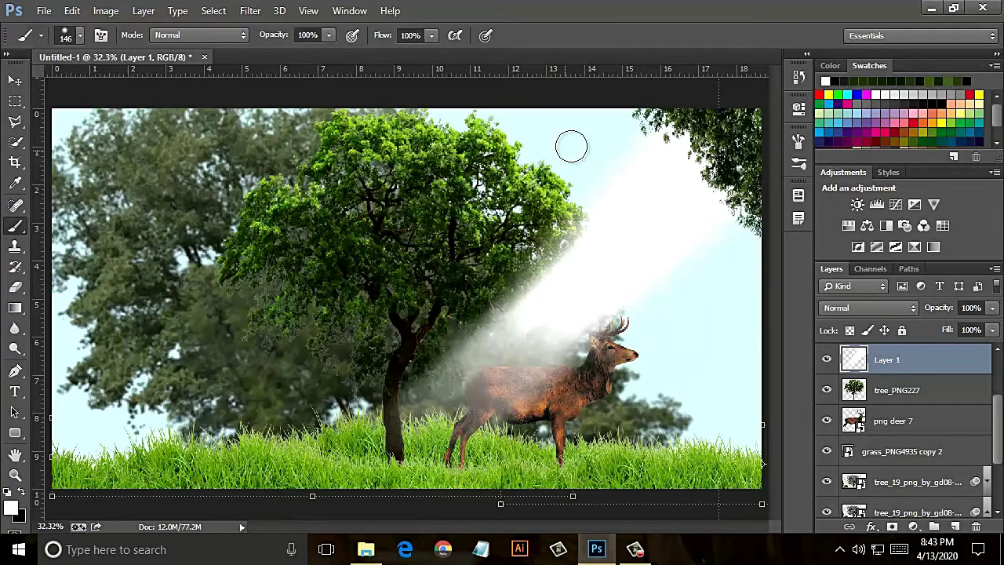
- Reapply the Radial Blur twice more to the light beam
click(258, 12)
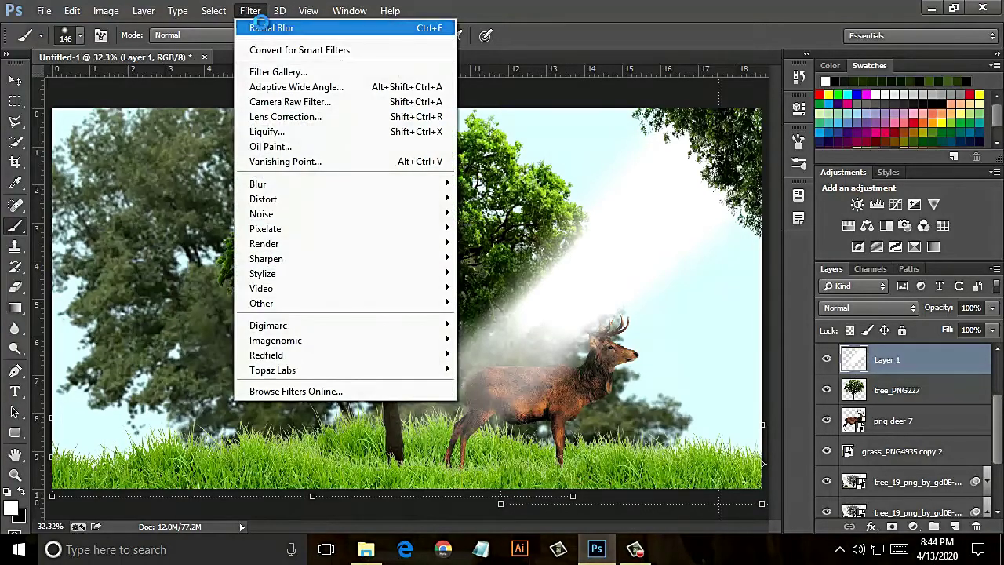
click(261, 24)
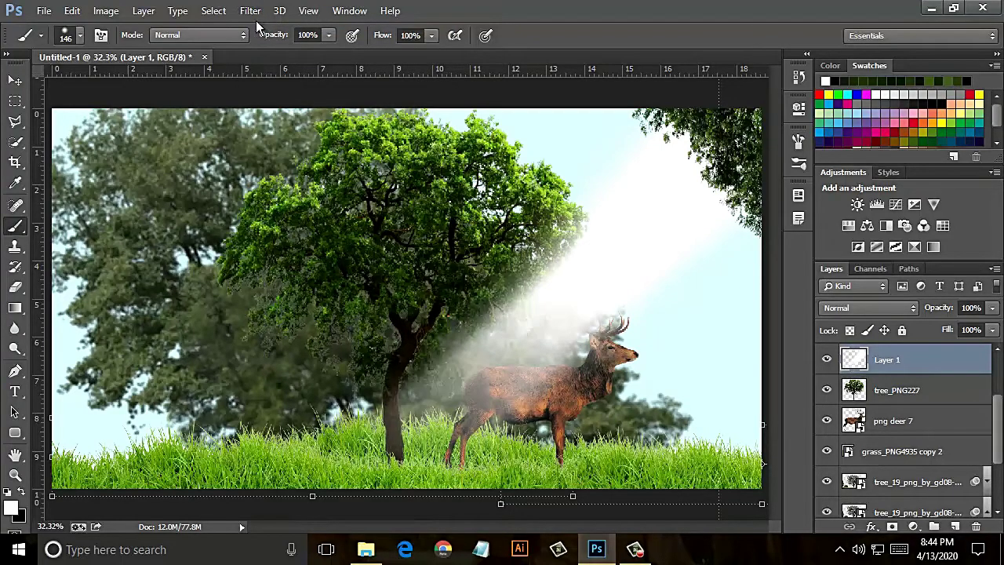
click(227, 13)
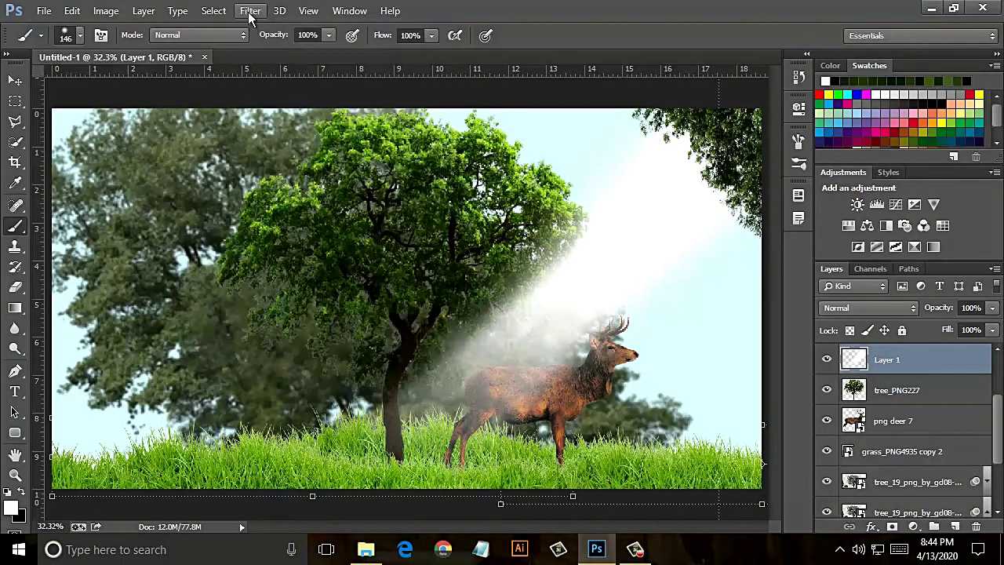
click(249, 11)
click(271, 28)
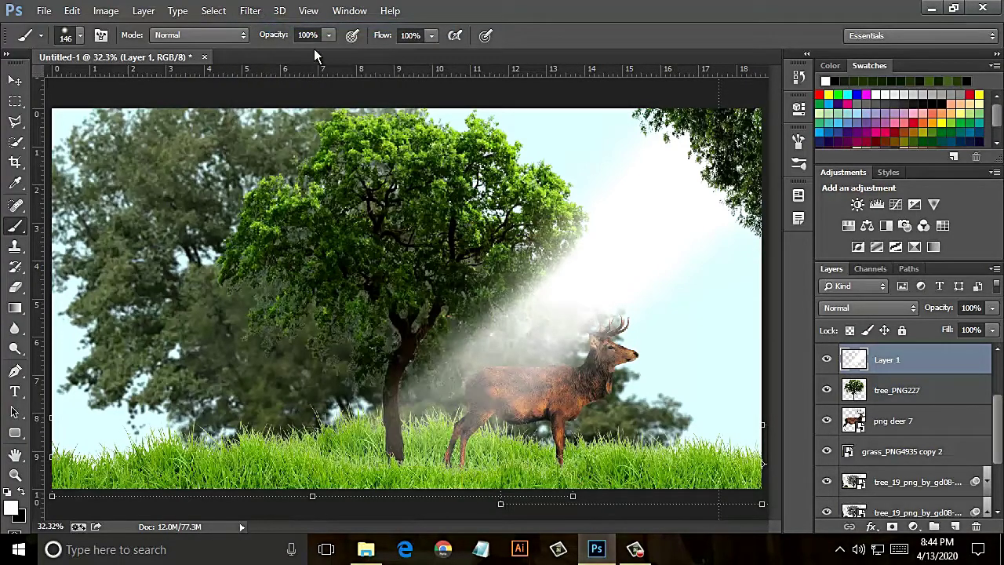
- Shift Layer 1 up-right, rotate it about -18°, and set it to Soft Light
key(v)
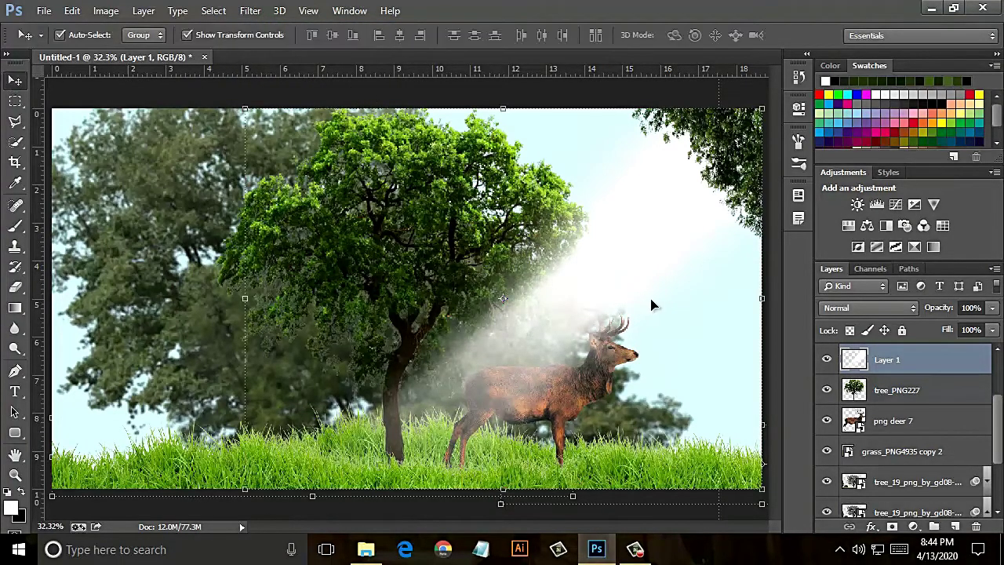
mouse_move(576, 300)
mouse_down()
mouse_move(724, 195)
mouse_move(650, 242)
mouse_up()
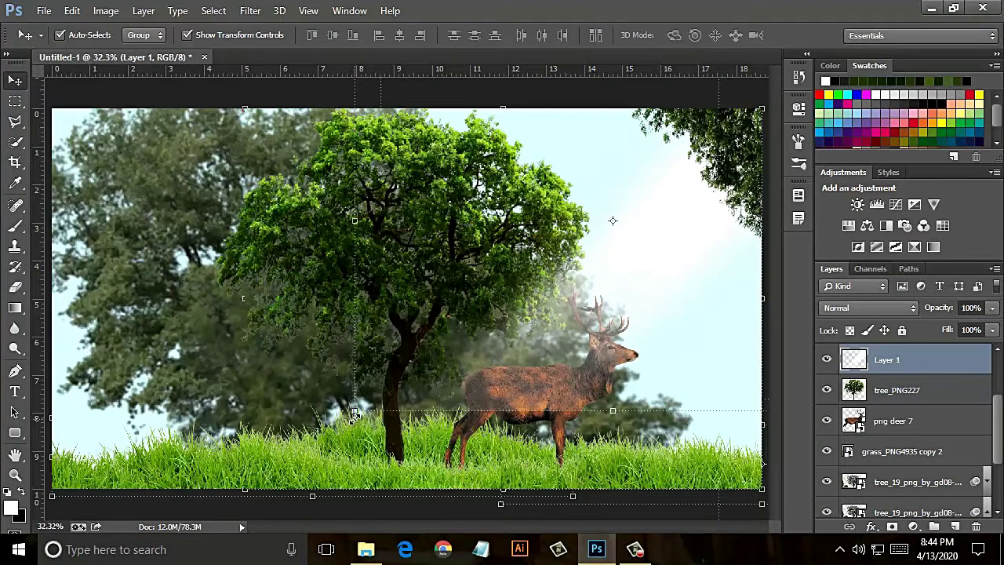
drag(357, 421, 435, 475)
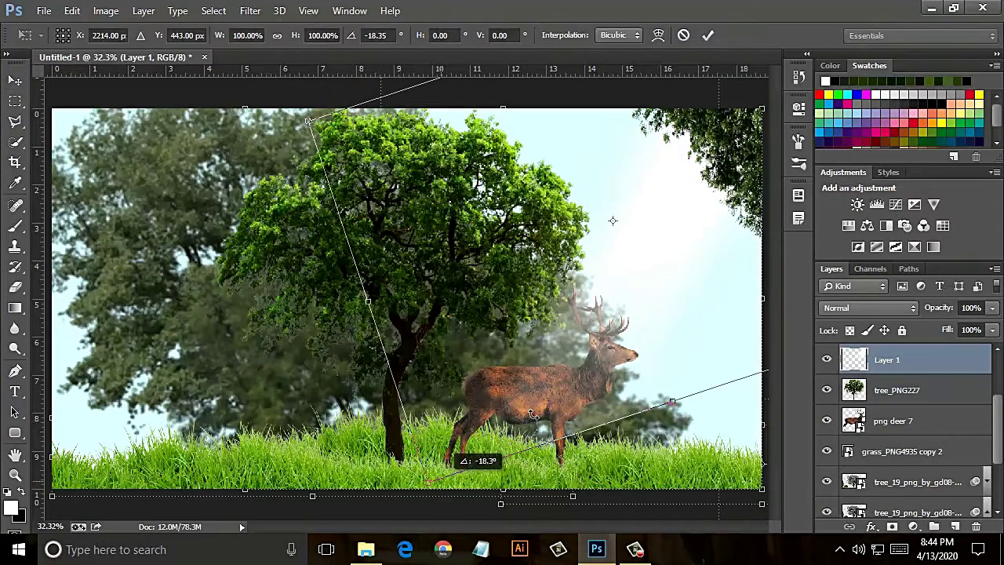
drag(644, 330, 683, 301)
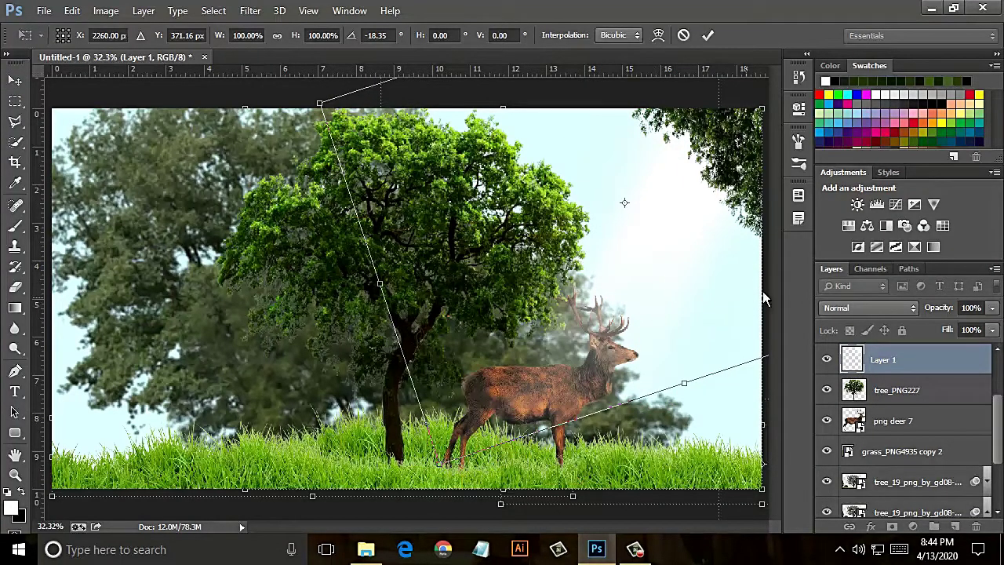
click(890, 309)
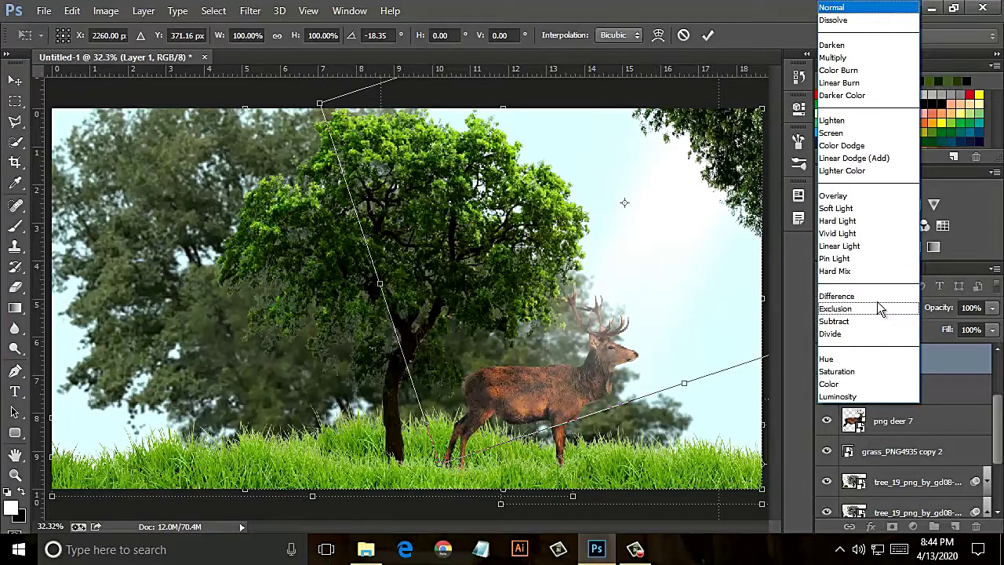
click(851, 211)
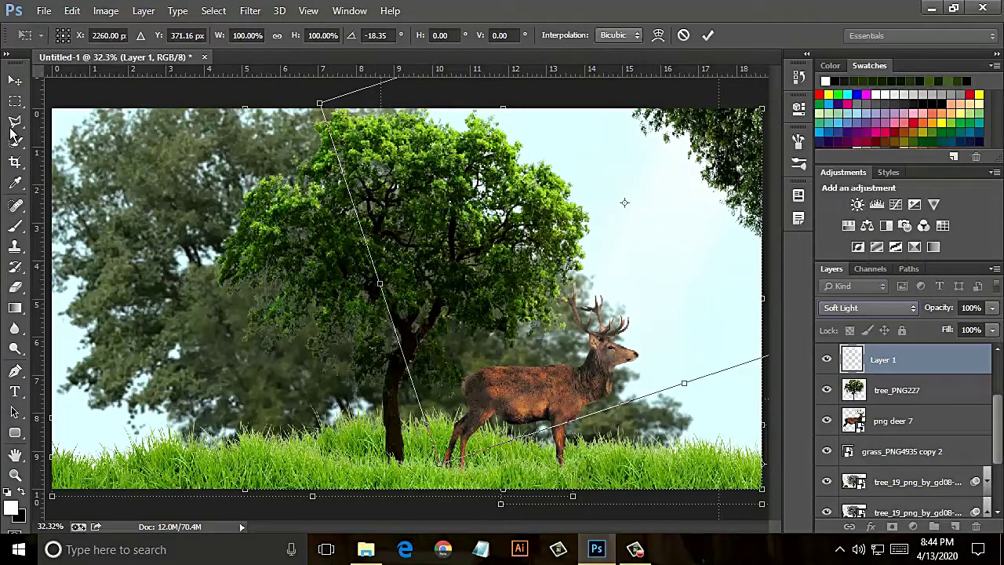
click(15, 80)
click(468, 220)
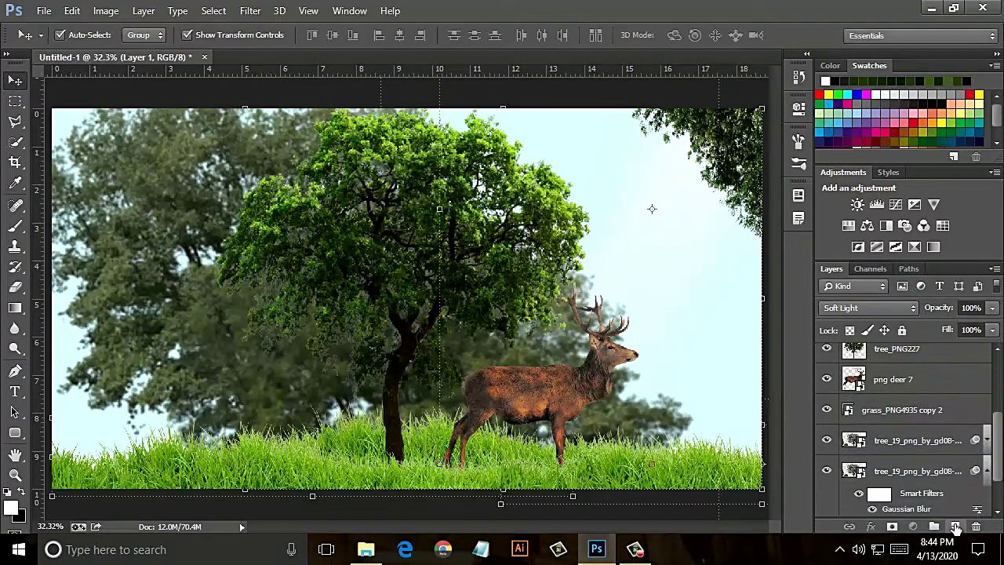
- Duplicate and nudge the light-ray layer, then set the Eraser to a 195 px soft round tip
drag(927, 420, 955, 527)
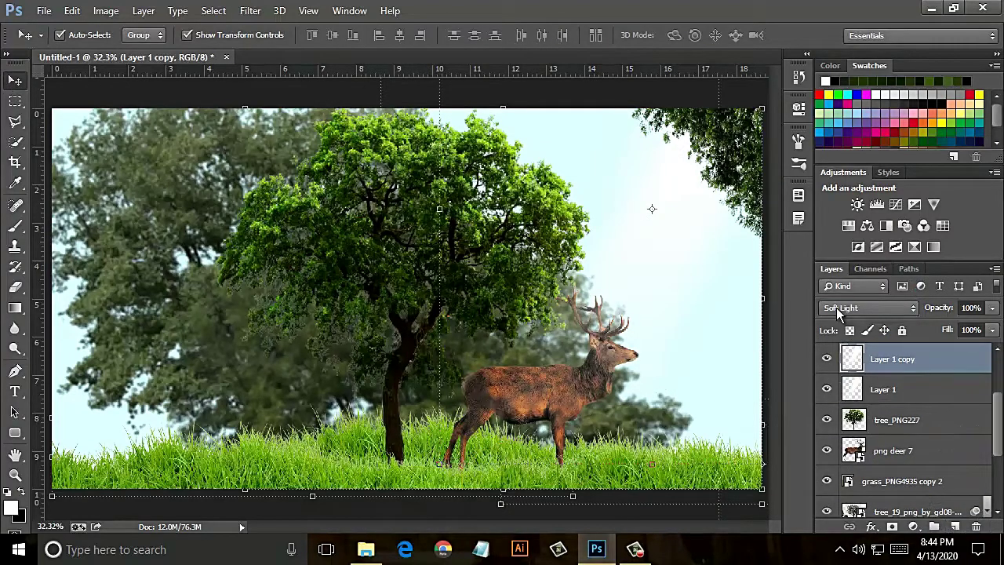
drag(639, 220, 615, 210)
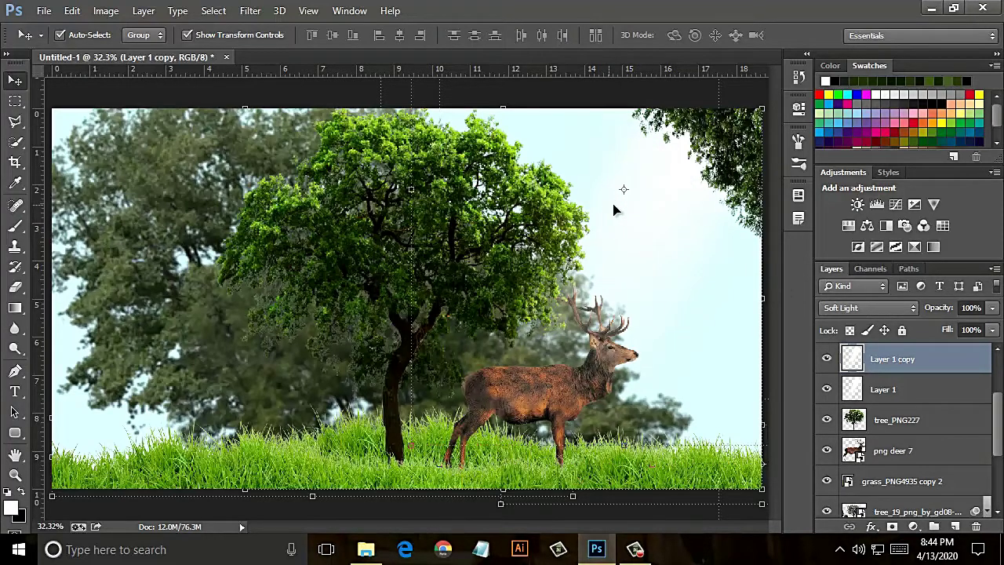
click(15, 287)
right_click(547, 288)
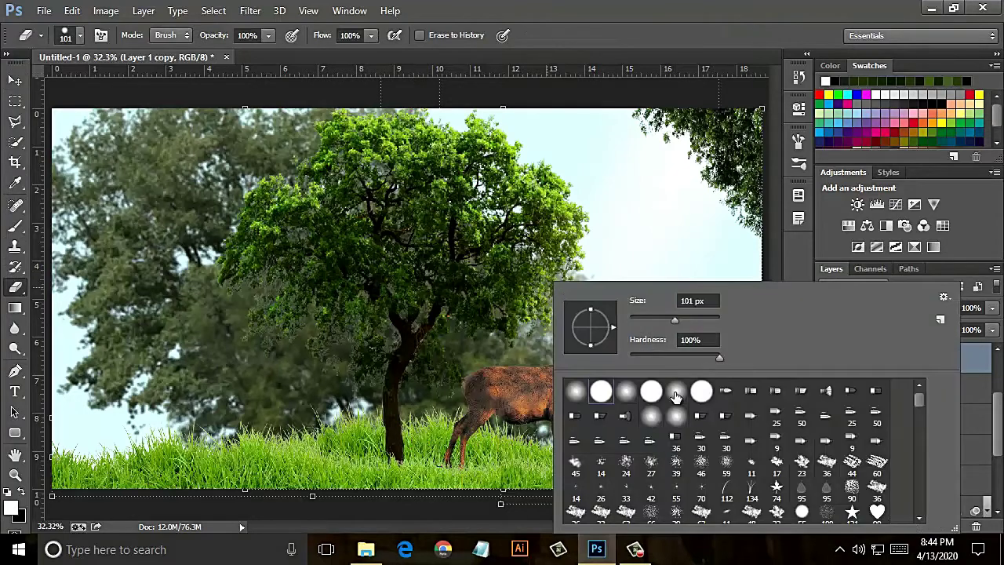
click(577, 392)
click(686, 320)
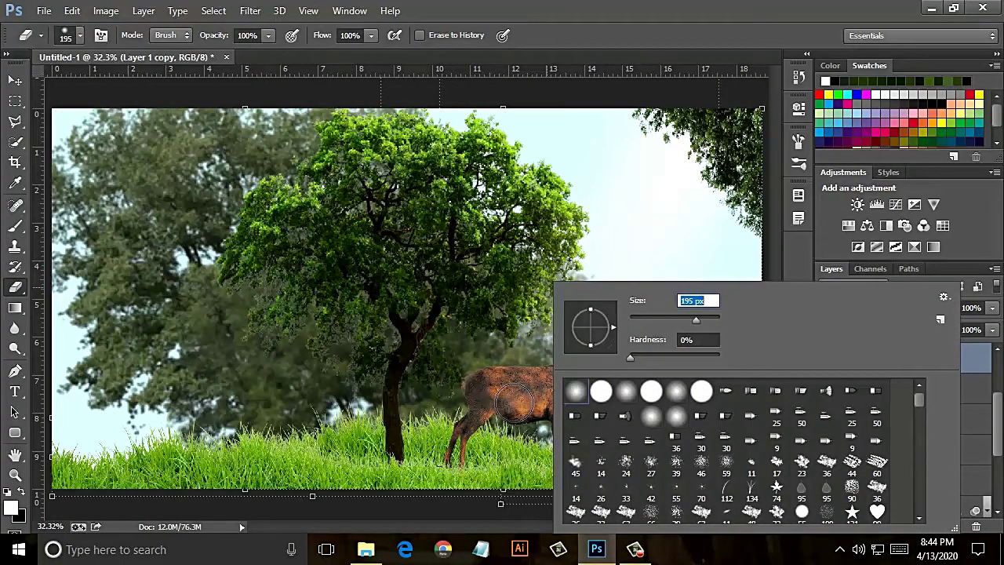
key(Return)
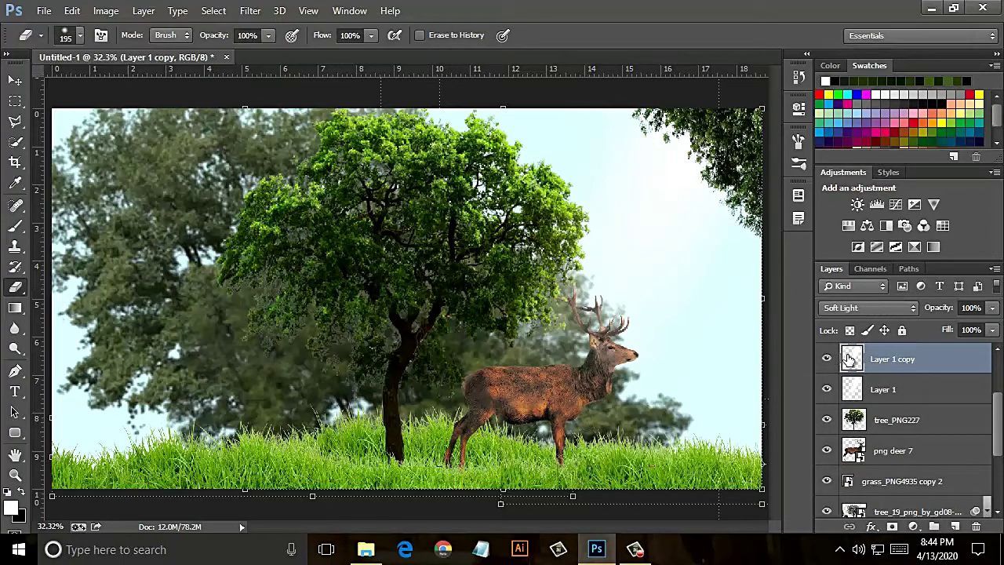
- Apply a bright green (34fa00) Photo Filter to Layer 1 copy
click(105, 10)
mouse_move(129, 51)
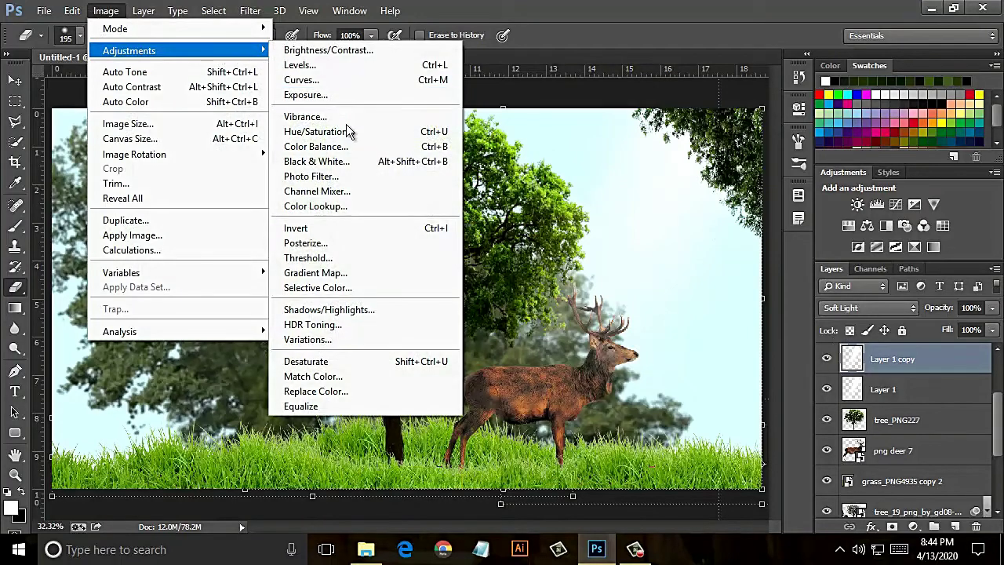
click(342, 178)
click(673, 232)
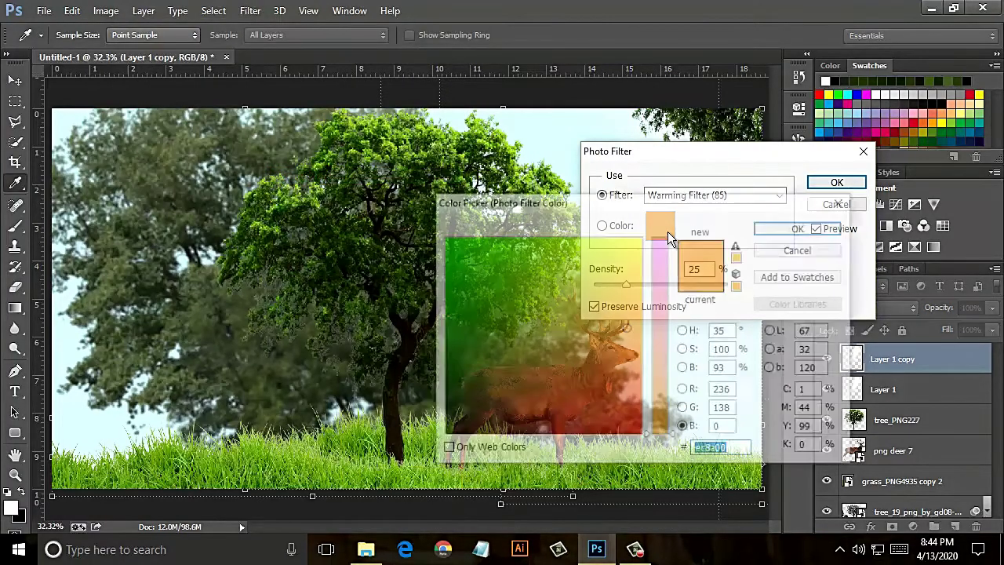
click(482, 240)
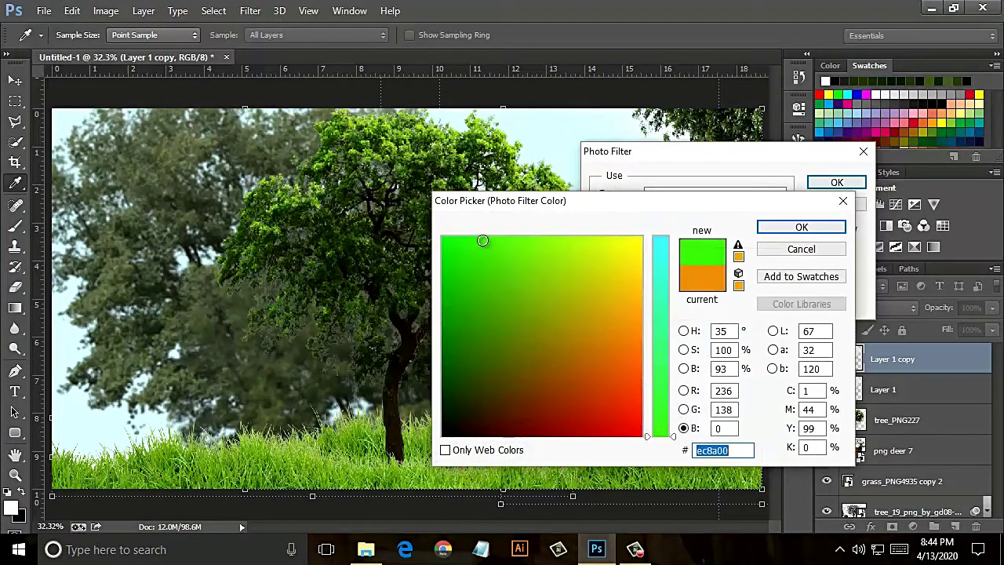
click(801, 227)
click(837, 182)
key(e)
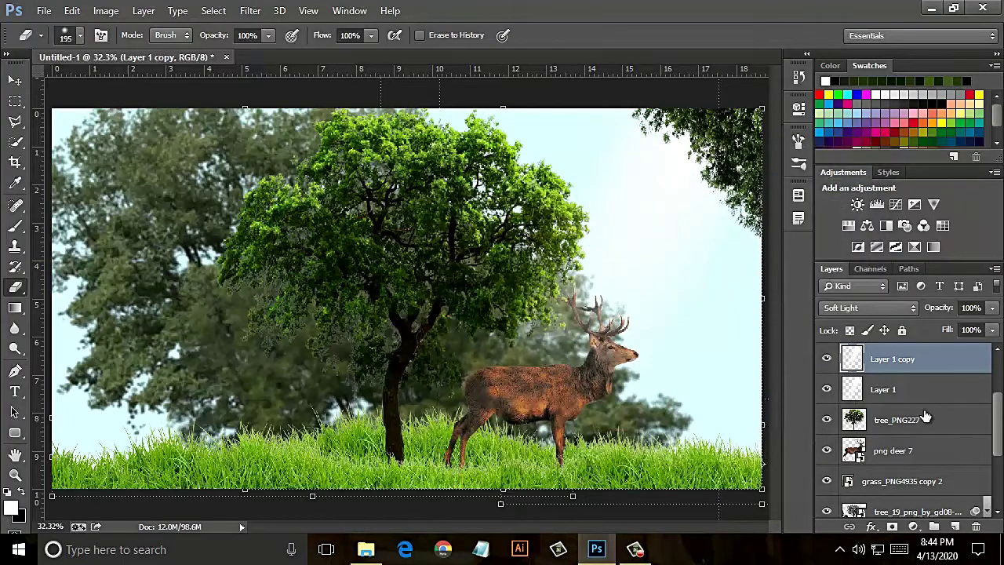
- Apply the same green Photo Filter to Layer 1, then switch to the Move tool
click(886, 389)
click(100, 13)
mouse_move(129, 50)
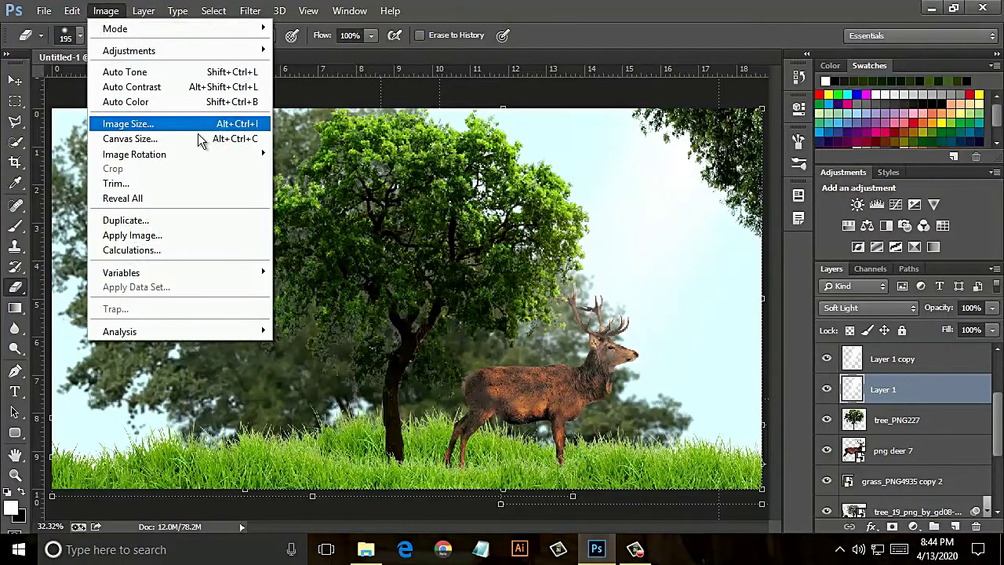
click(312, 175)
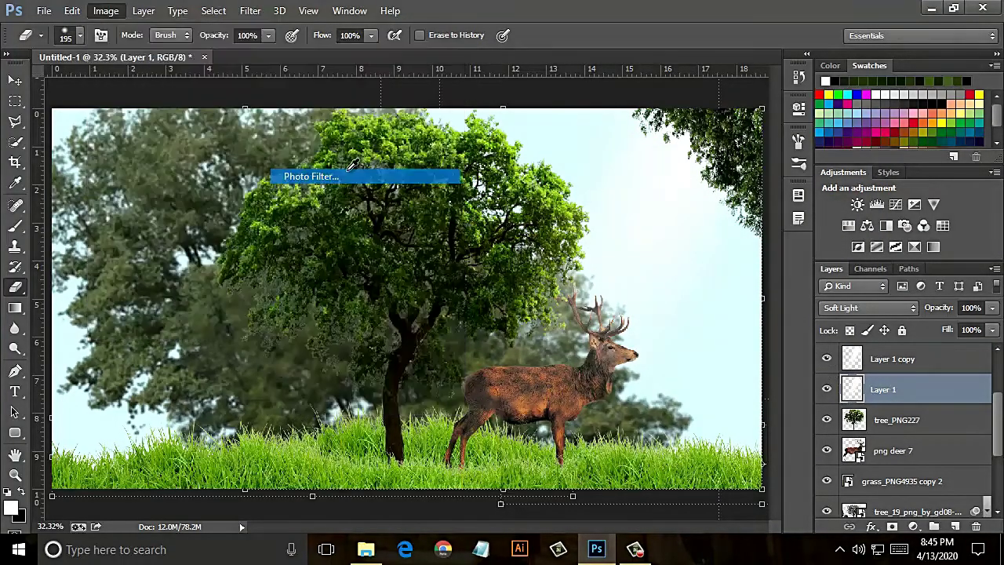
click(650, 224)
drag(516, 249, 475, 242)
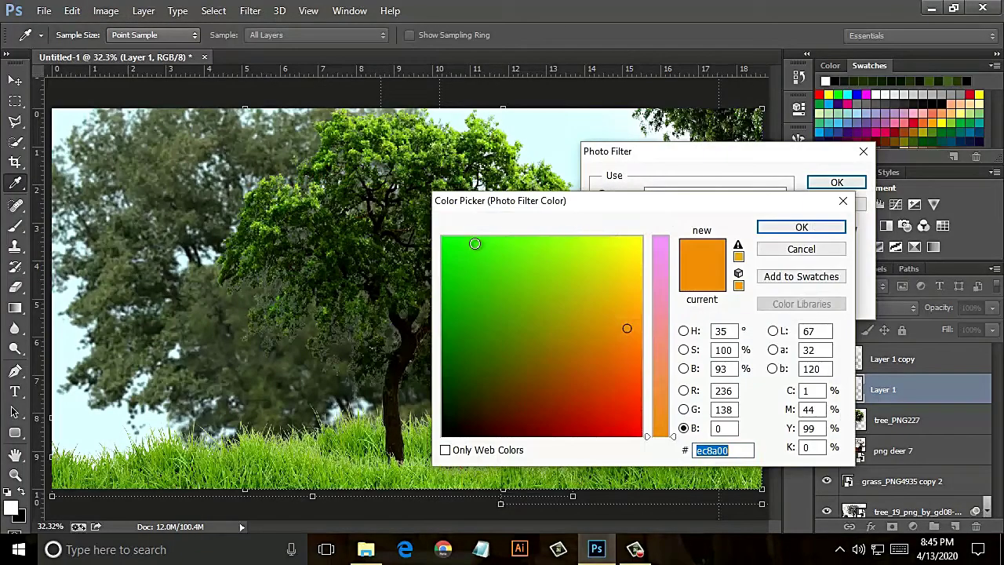
click(801, 228)
click(836, 183)
key(e)
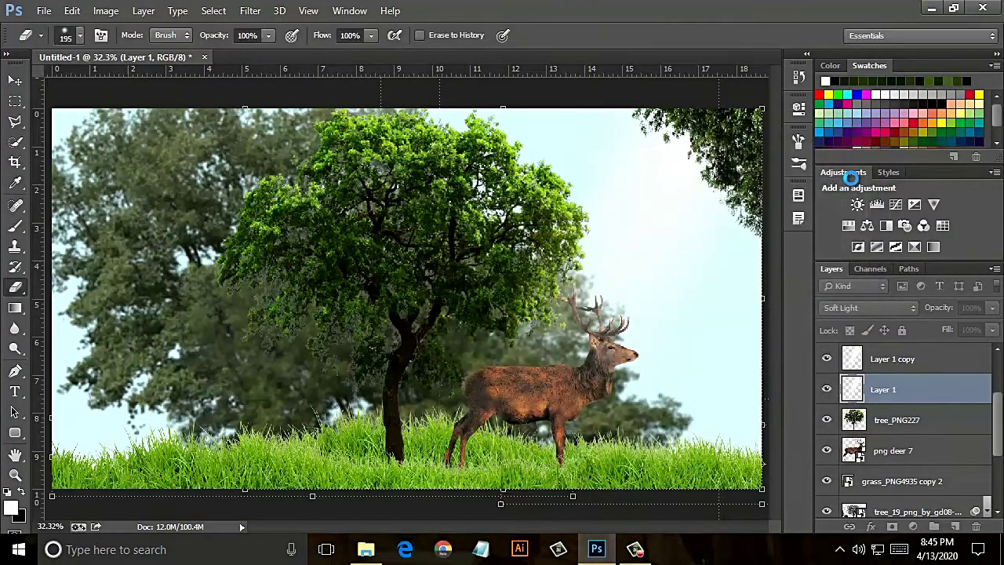
click(15, 79)
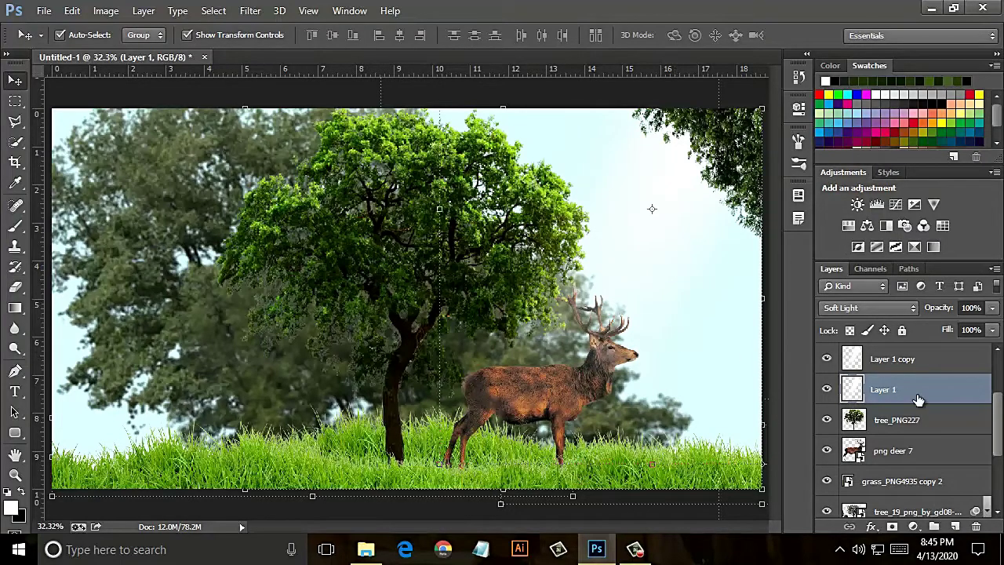
- Lower Layer 1's fill to about 69% with reduced opacity, and Layer 1 copy's fill to about 70%
click(992, 330)
drag(990, 348, 966, 350)
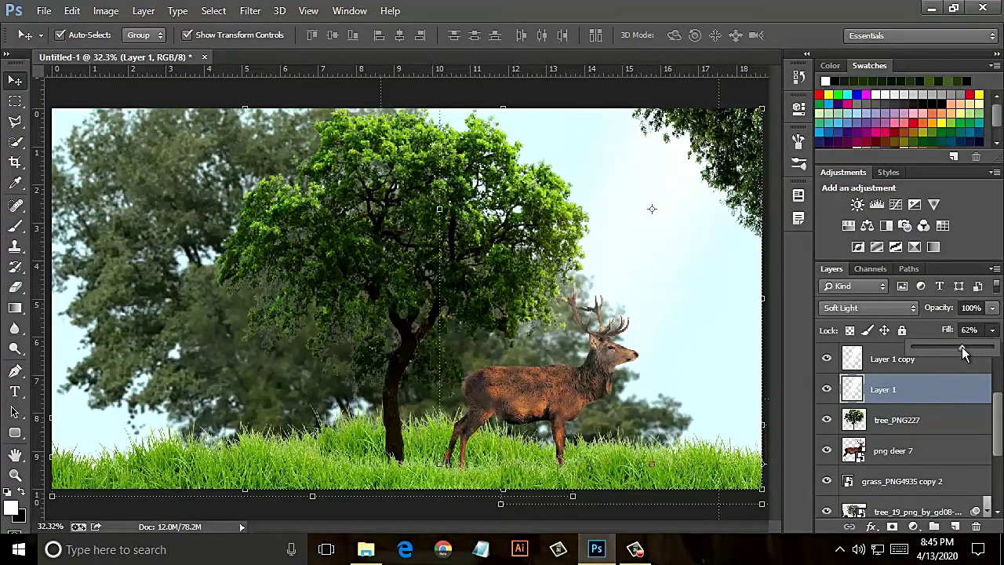
click(993, 308)
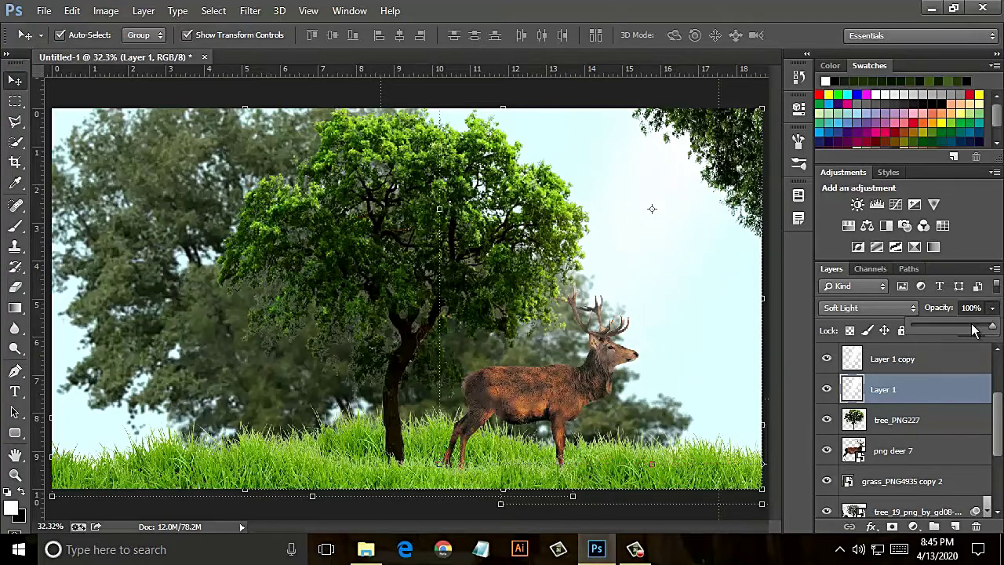
drag(991, 329, 969, 331)
click(932, 359)
click(993, 330)
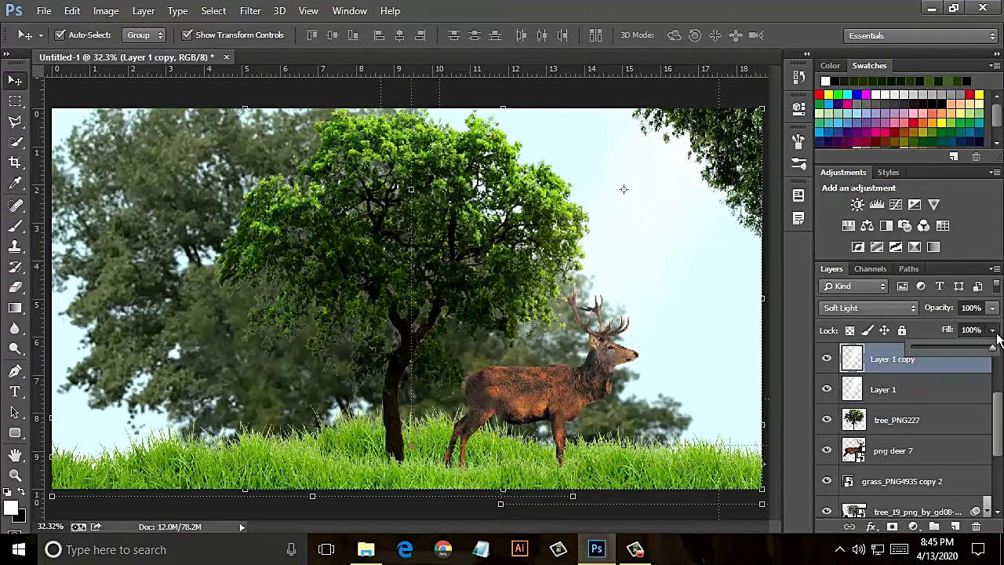
drag(959, 349, 962, 349)
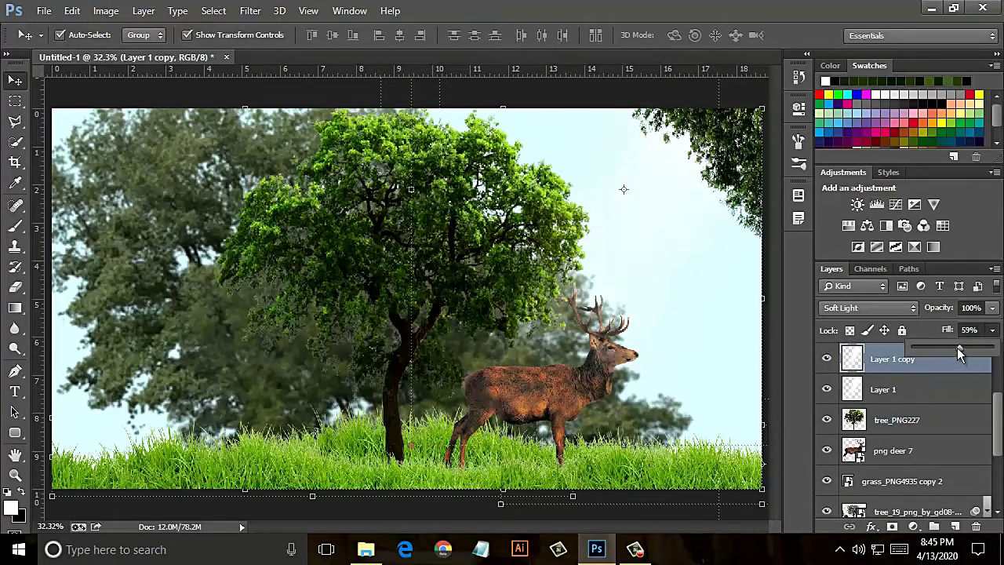
click(992, 308)
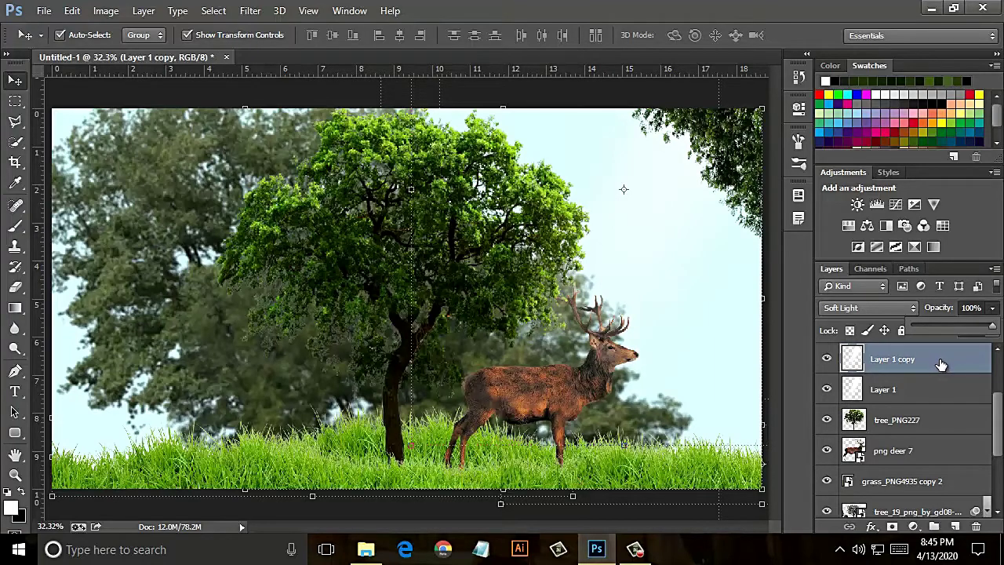
scroll(941, 365, up, 3)
- Duplicate Layer 1 copy as Layer 1 copy 2, move it to the top, and nudge it right
drag(928, 460, 956, 525)
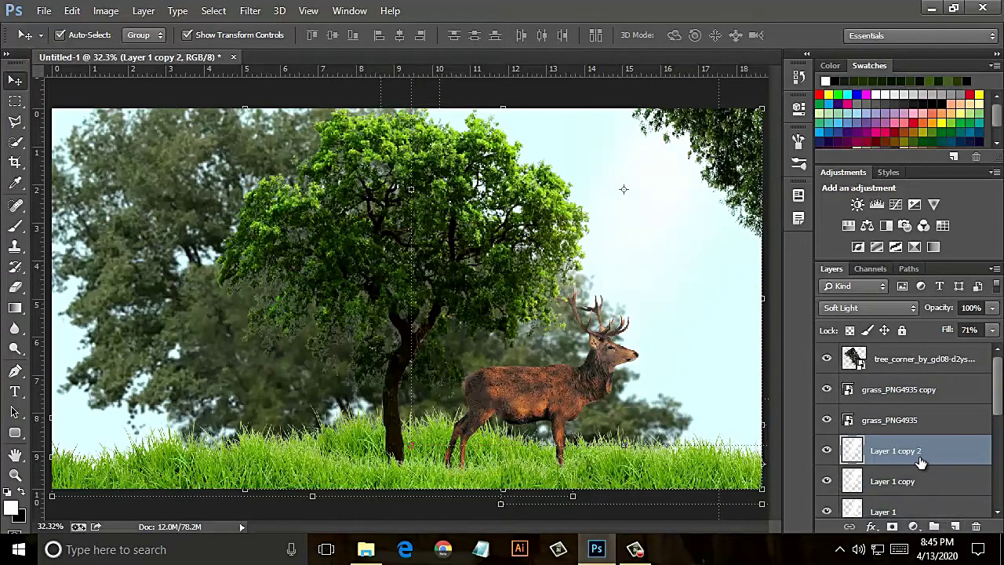
drag(953, 360, 953, 360)
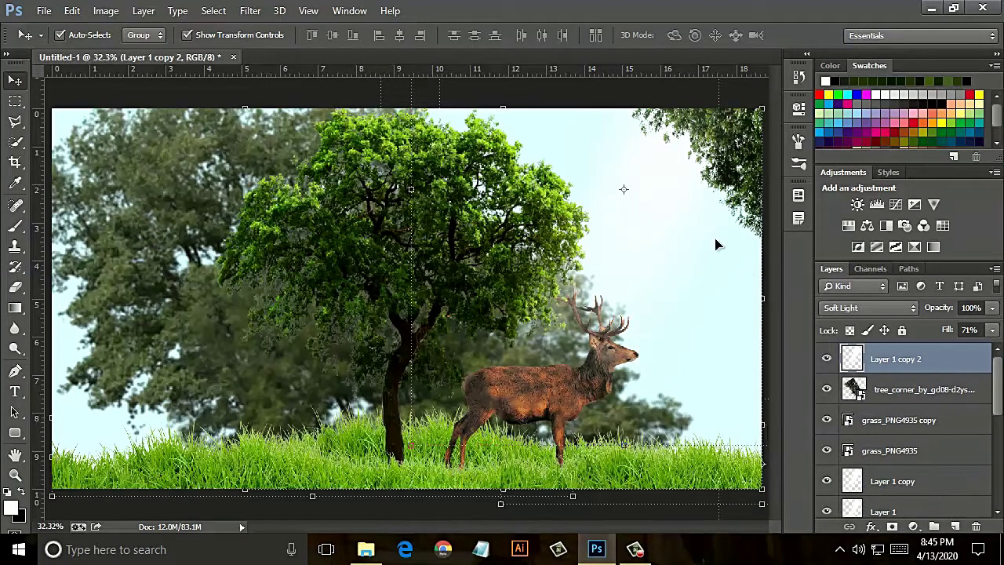
mouse_move(681, 169)
mouse_down()
mouse_move(723, 159)
mouse_move(713, 189)
mouse_up()
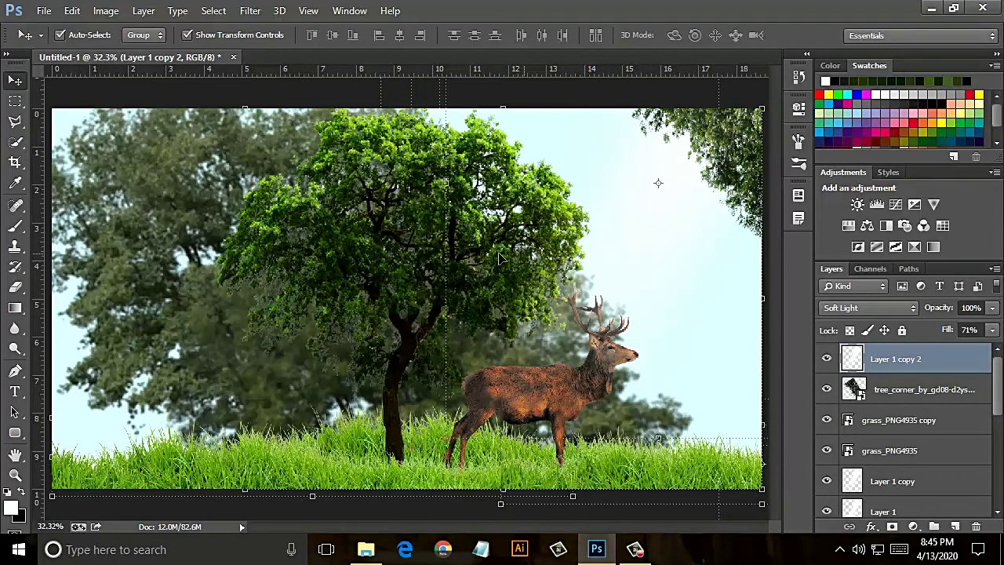
- Merge both blurred tree_19 layers into one layer sitting just above Color Fill 1
click(326, 455)
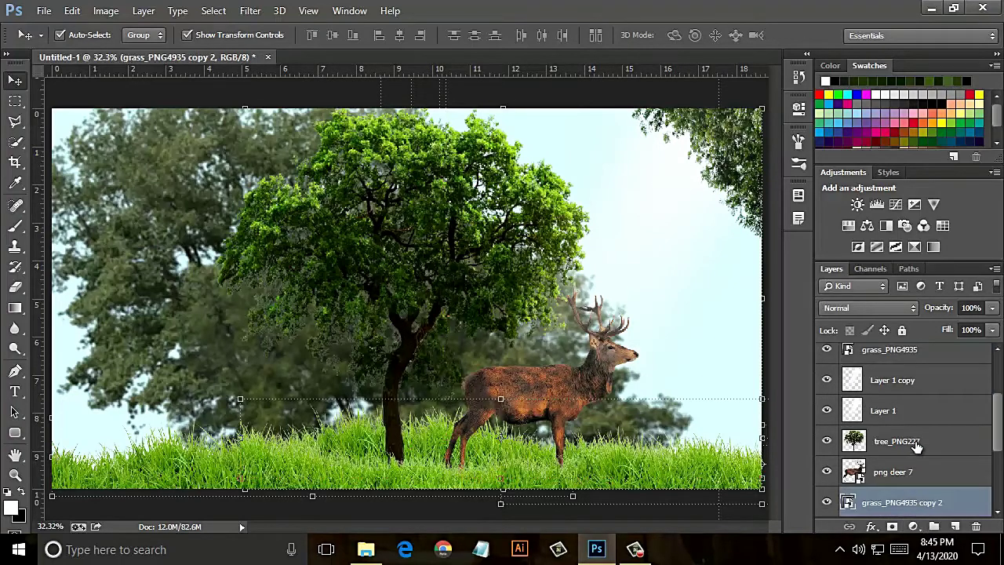
scroll(918, 454, down, 5)
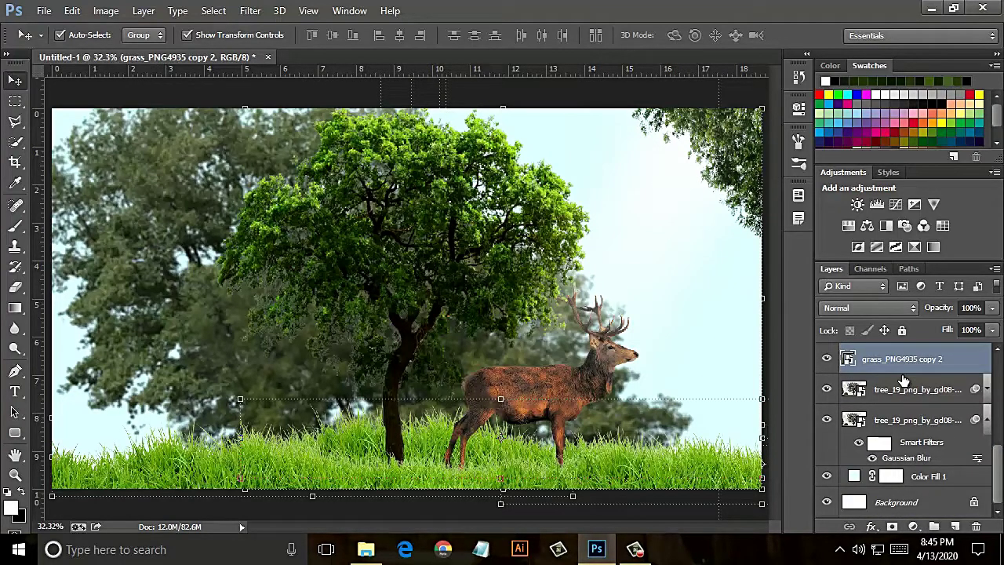
click(927, 393)
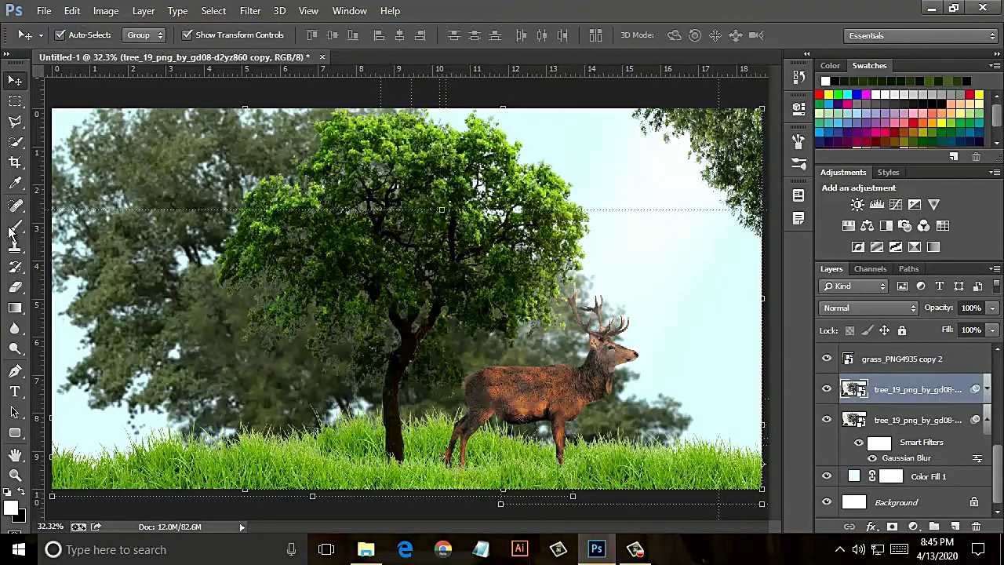
click(14, 286)
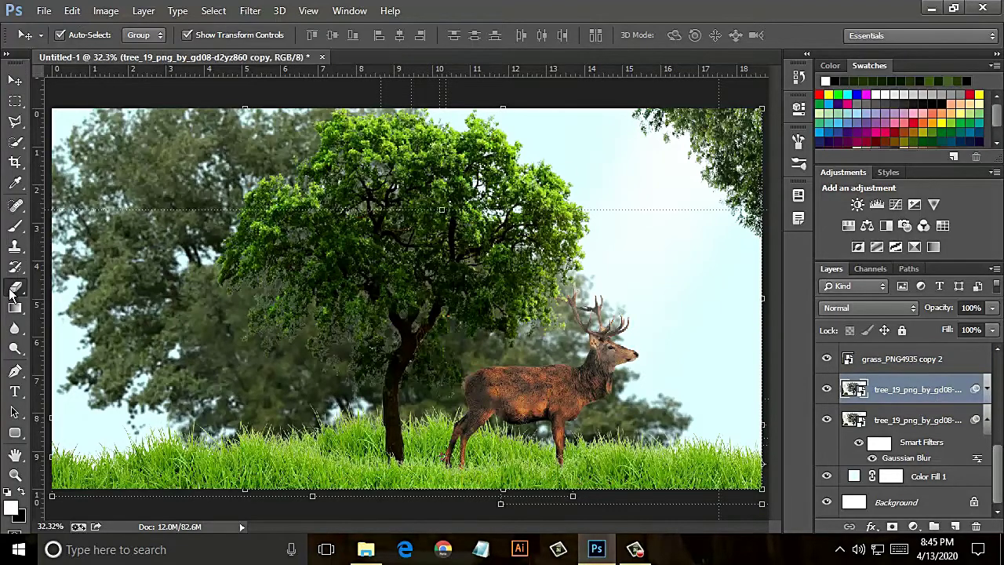
shift+click(938, 422)
right_click(935, 416)
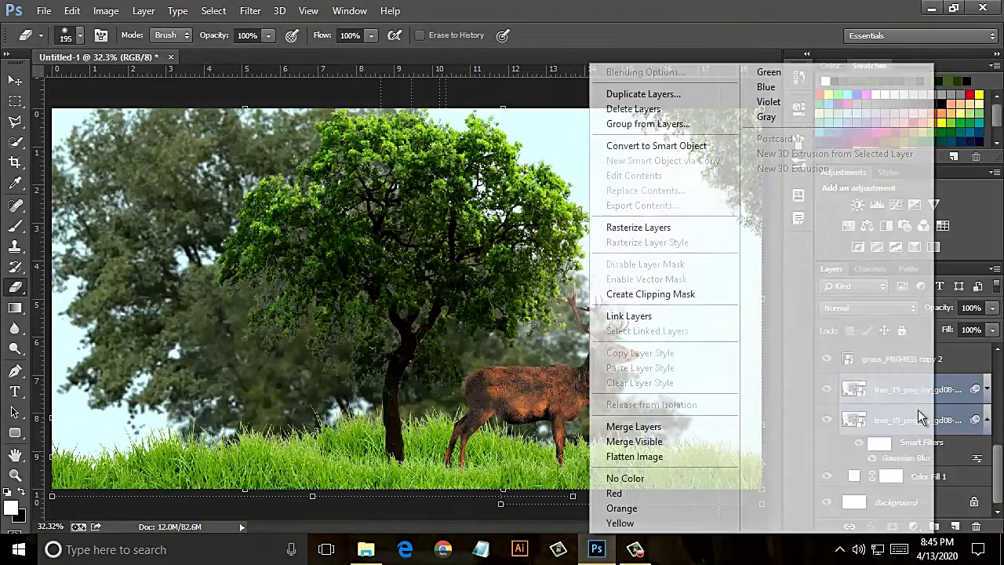
click(635, 426)
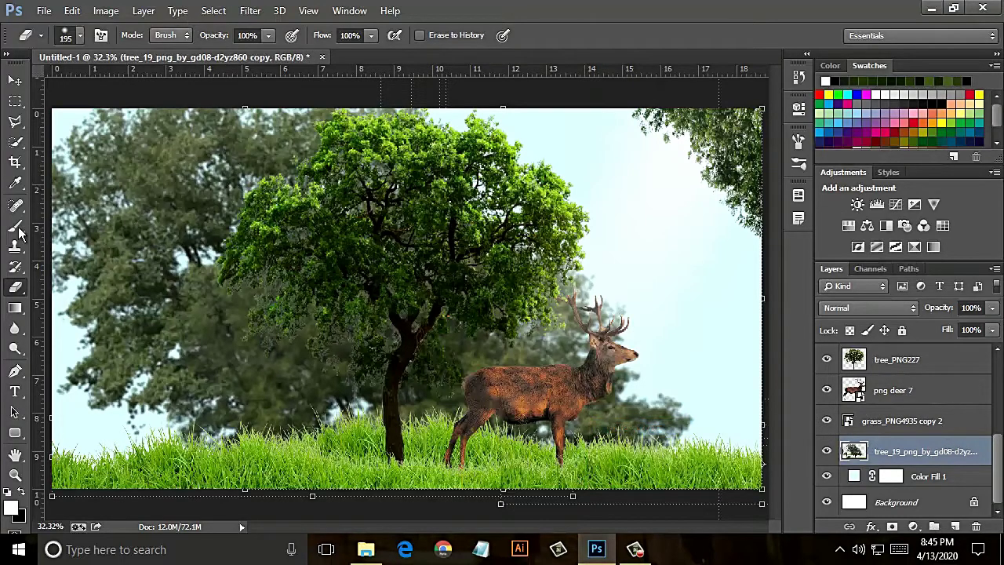
- Apply a gentle Curves S-curve to the merged tree_19 background, with points near 68/65, 128/131 and 193/208
click(106, 11)
mouse_move(129, 50)
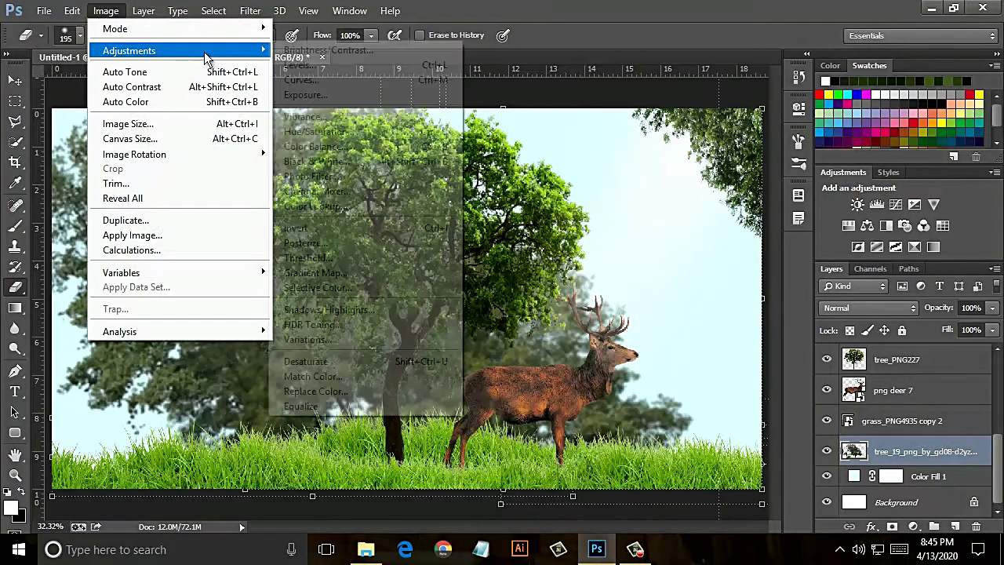
click(331, 83)
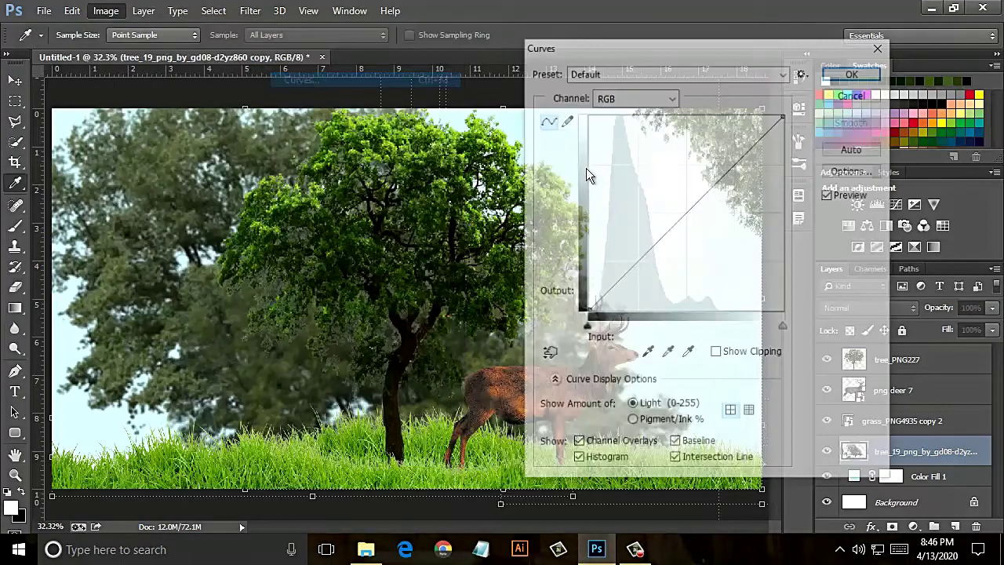
drag(636, 261, 640, 262)
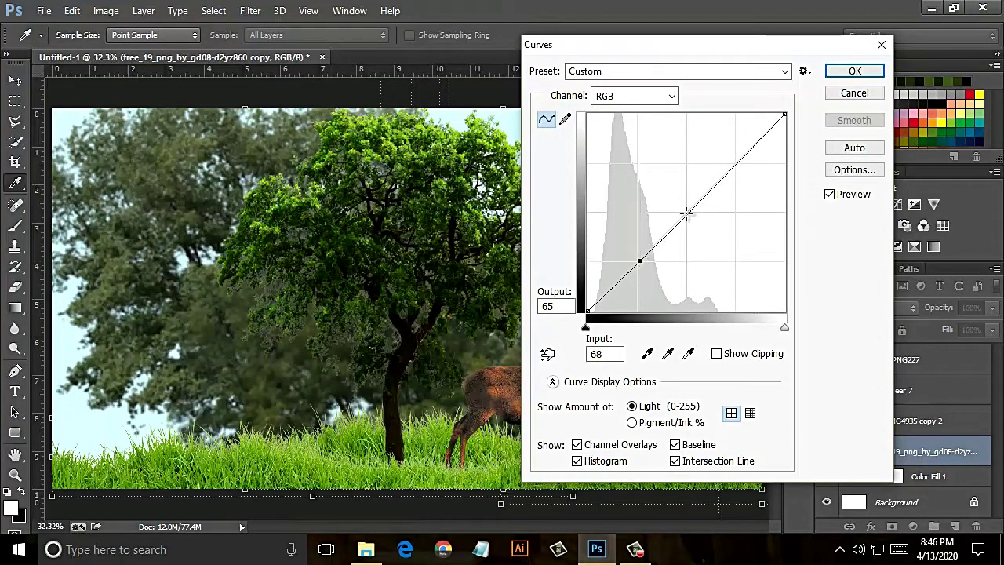
drag(687, 211, 687, 210)
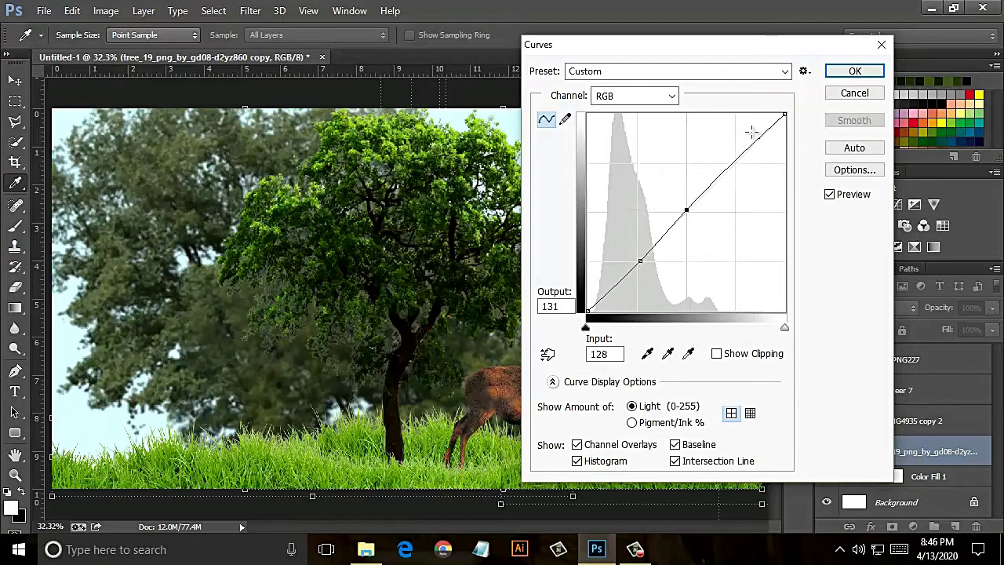
drag(739, 151, 737, 150)
click(854, 71)
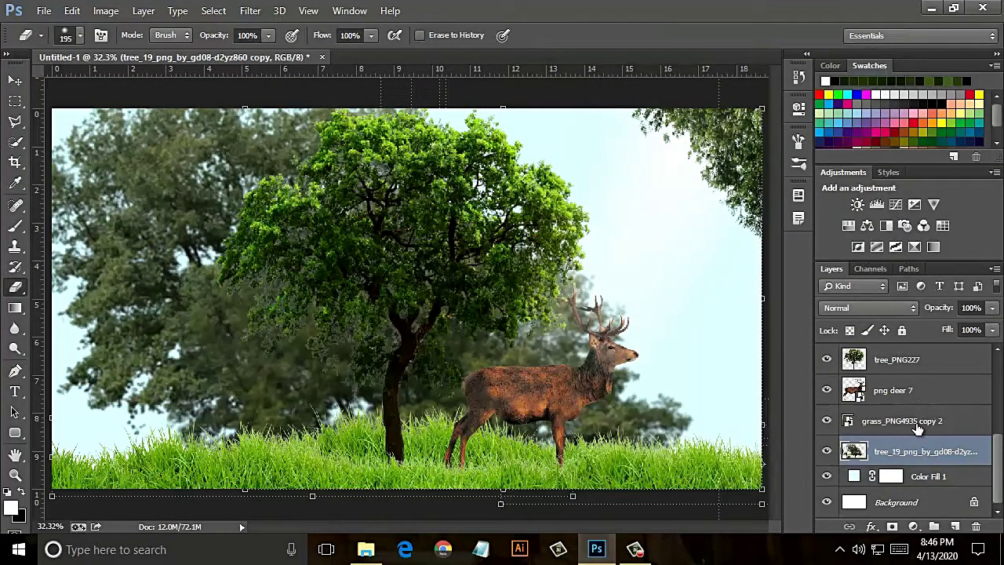
- Toggle the grass and blurred background tree layers off and on to compare the scene
click(862, 422)
click(826, 421)
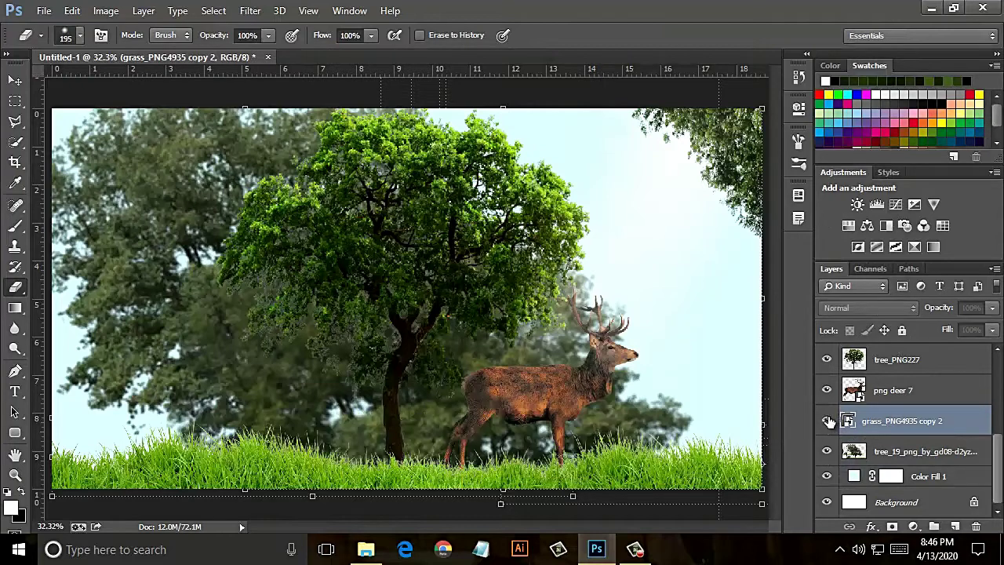
click(827, 421)
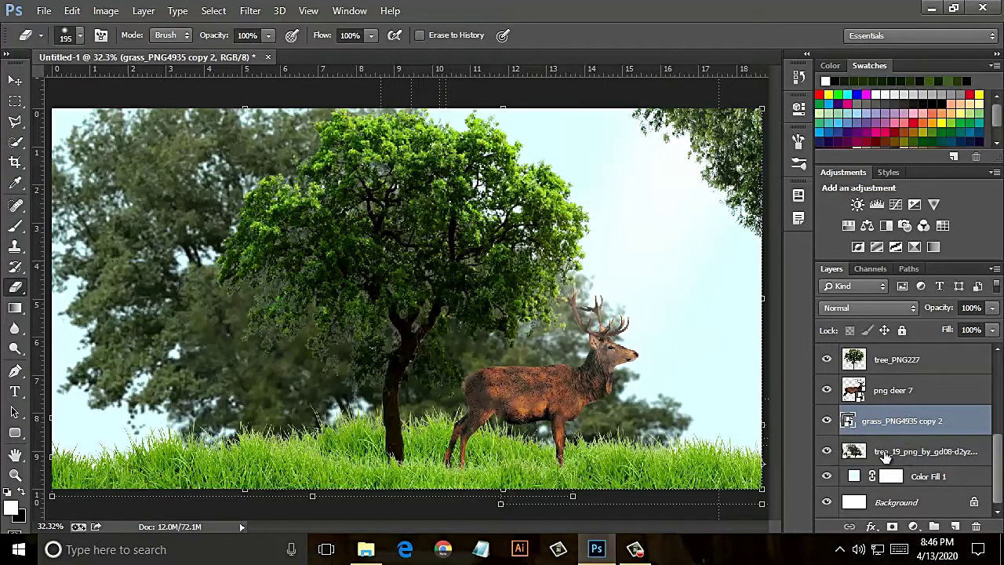
click(826, 452)
click(826, 452)
scroll(909, 445, up, 2)
scroll(910, 445, up, 2)
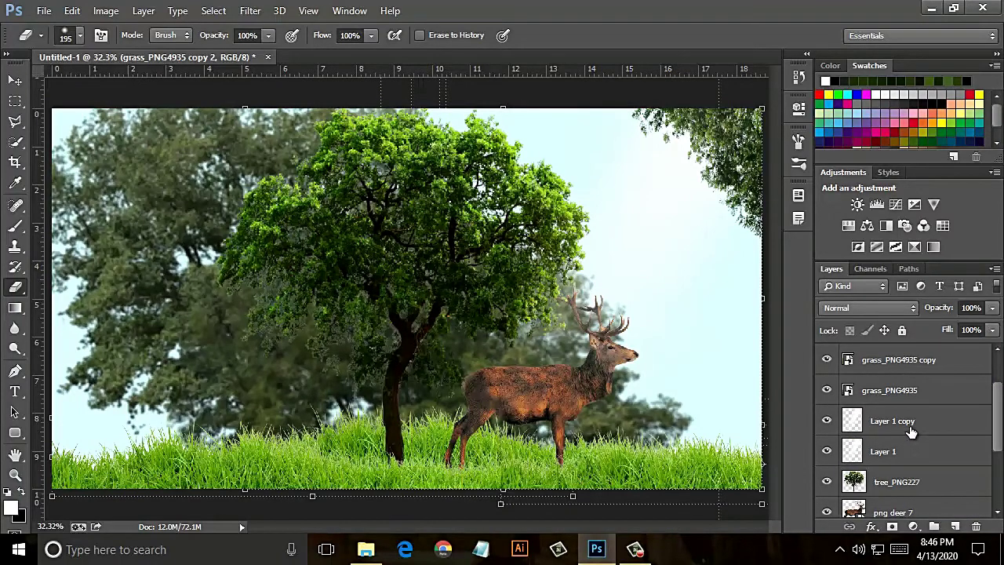
- Merge grass_PNG4935 copy and grass_PNG4935 into a single grass_PNG4935 copy layer
click(935, 361)
shift+click(902, 390)
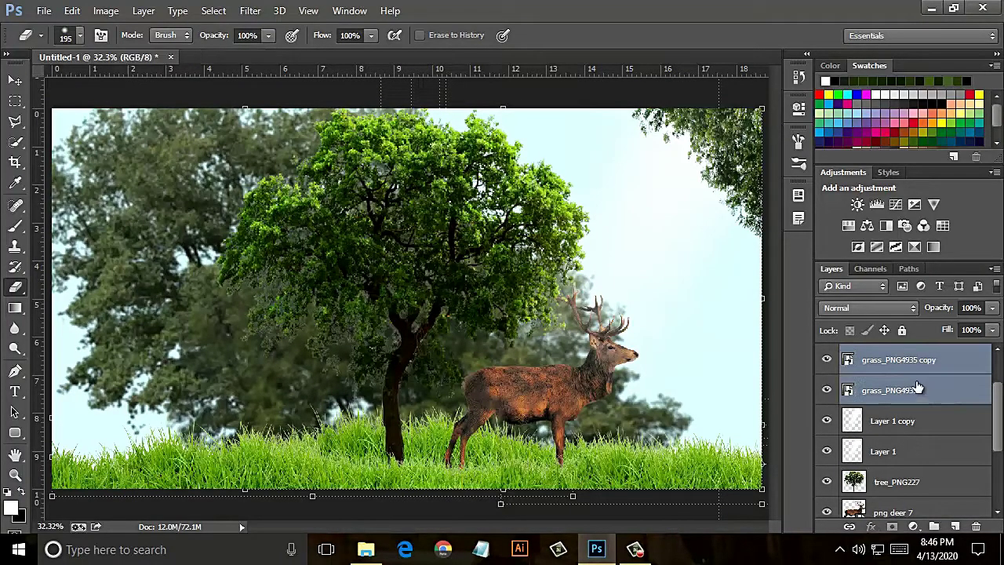
right_click(896, 387)
click(673, 423)
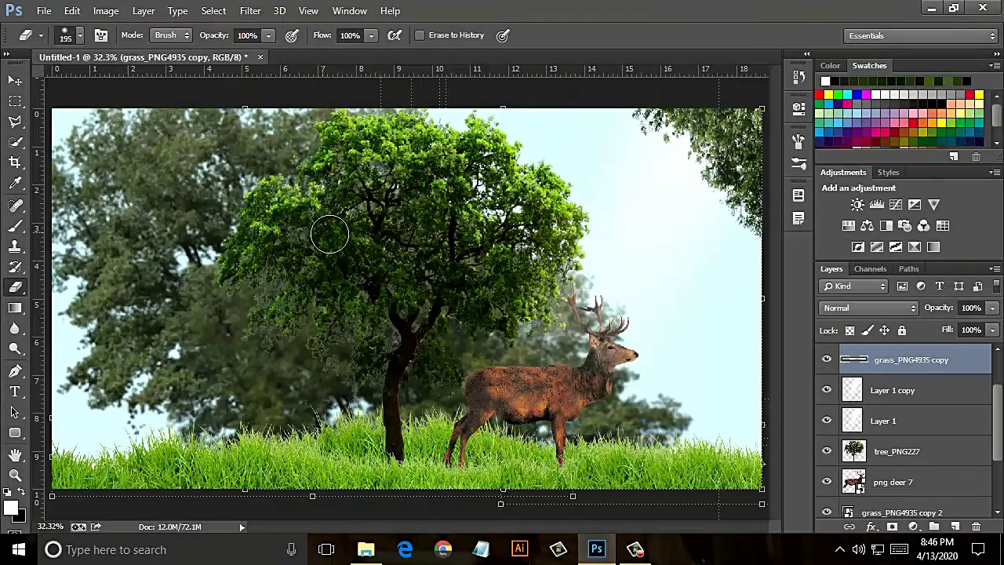
click(72, 11)
- Add contrast to the merged front grass with a Curves S-curve: darker shadows, brighter highlights
click(72, 11)
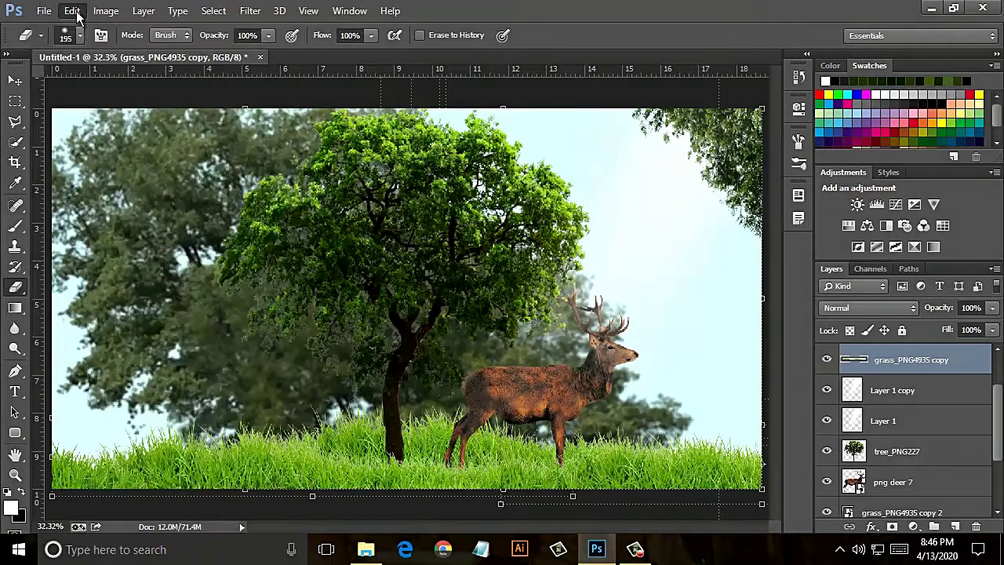
click(106, 11)
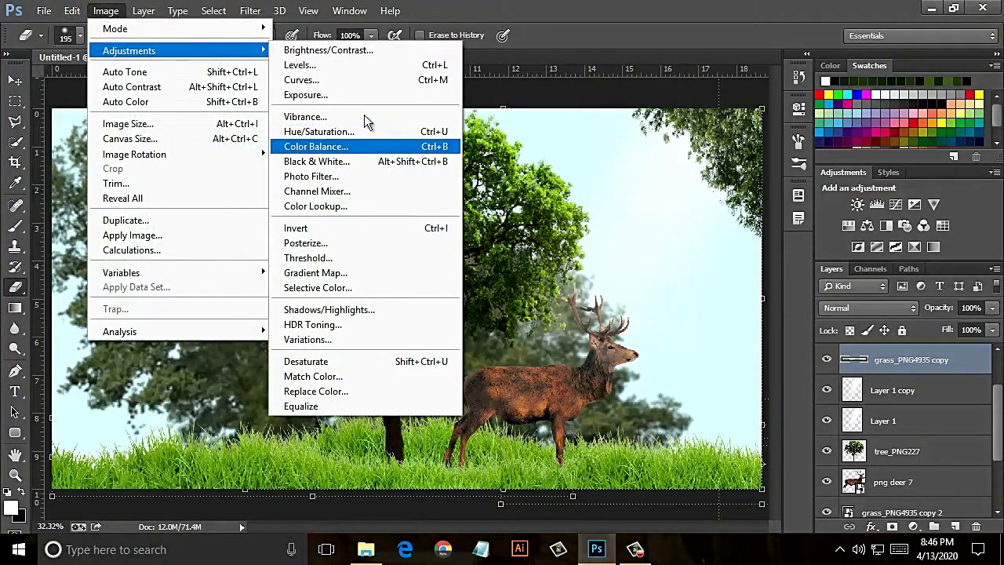
click(390, 80)
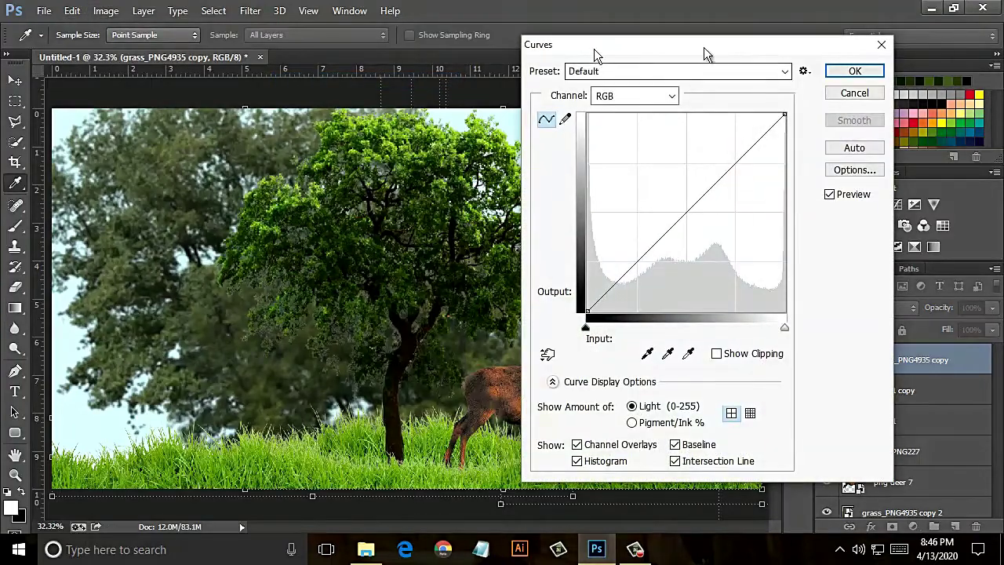
drag(594, 49, 728, 38)
drag(767, 251, 775, 261)
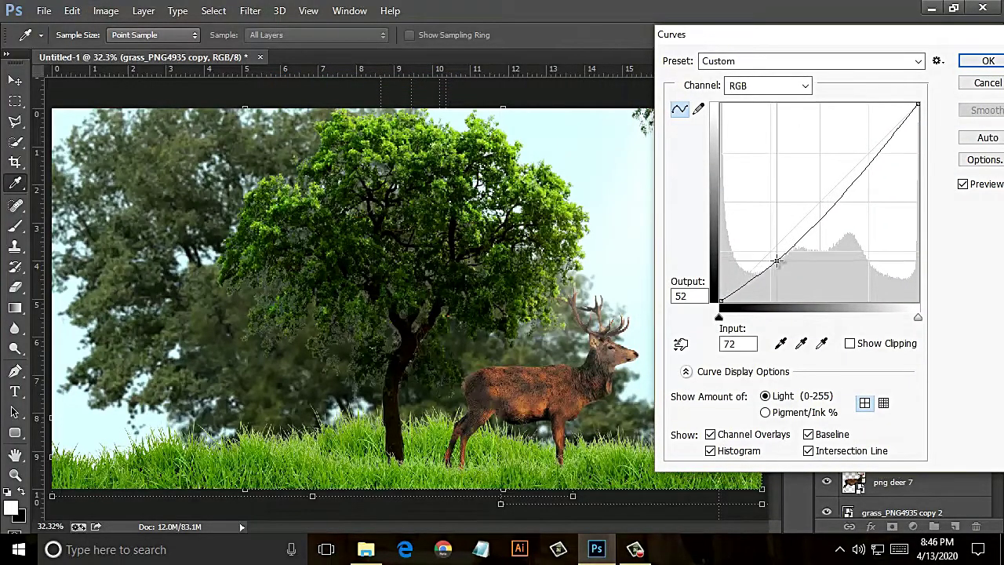
drag(818, 220, 821, 208)
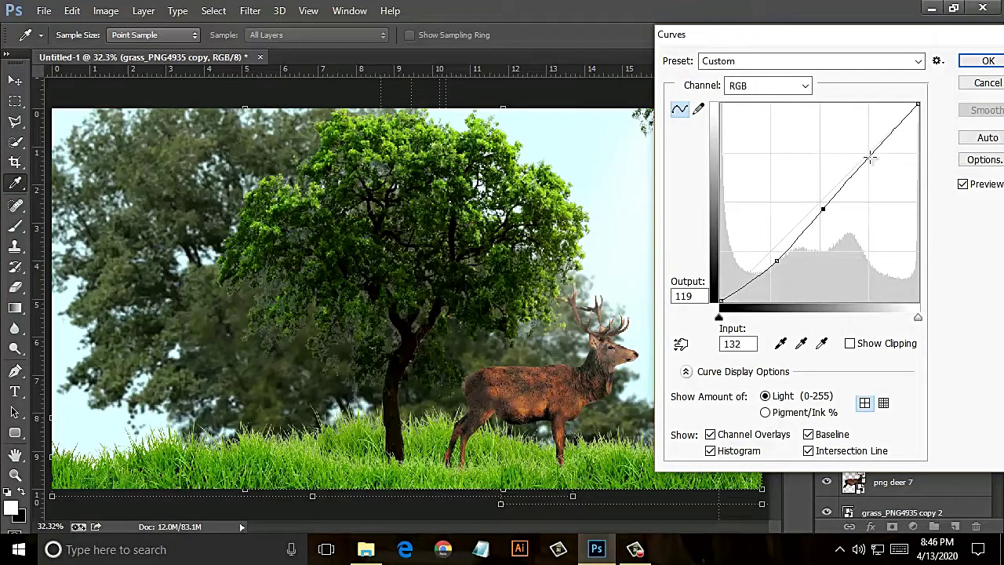
drag(871, 153, 892, 123)
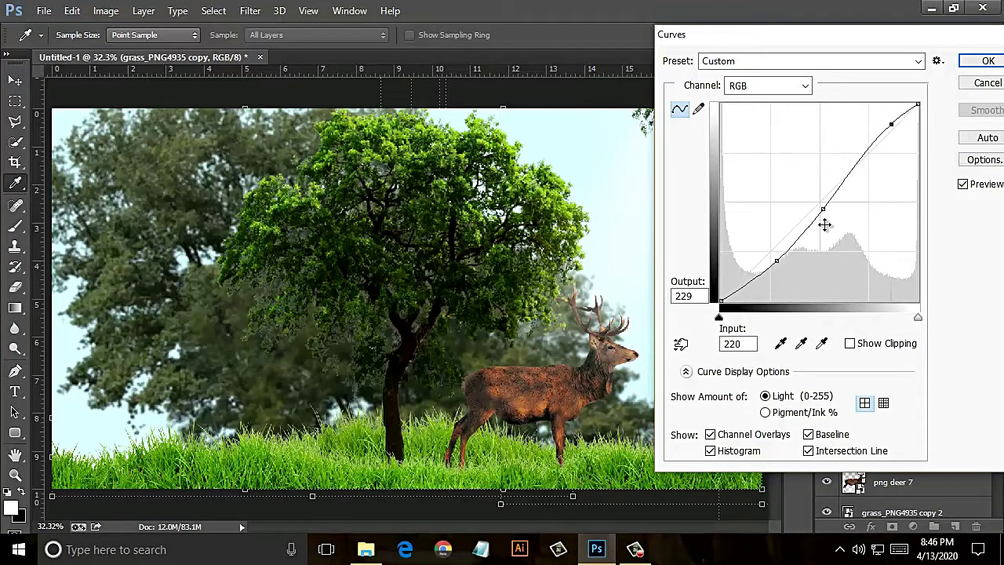
drag(776, 264, 786, 260)
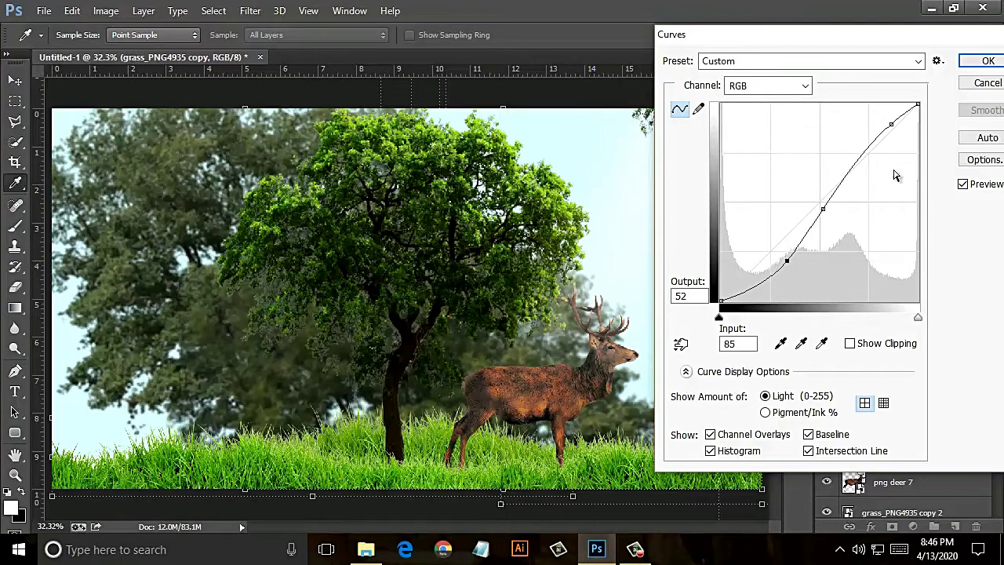
click(984, 62)
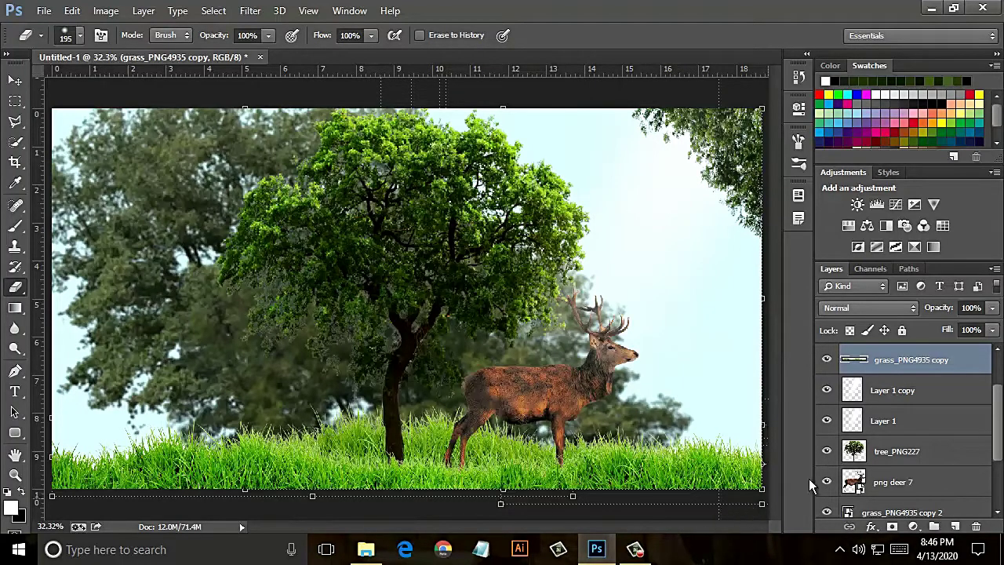
- Zoom to 100% on the deer's antlers and switch to the Dodge Tool
scroll(952, 448, down, 2)
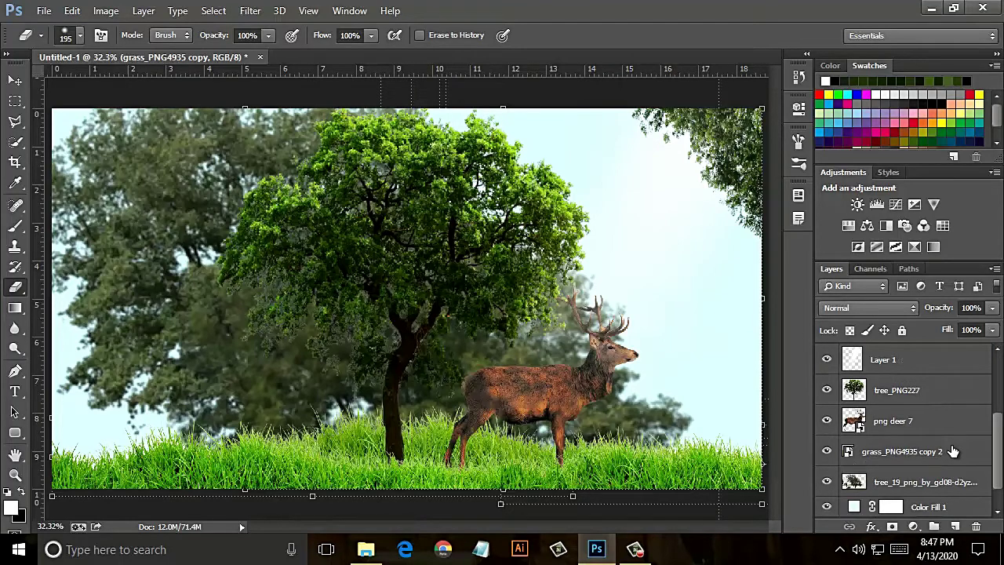
key(ctrl+plus)
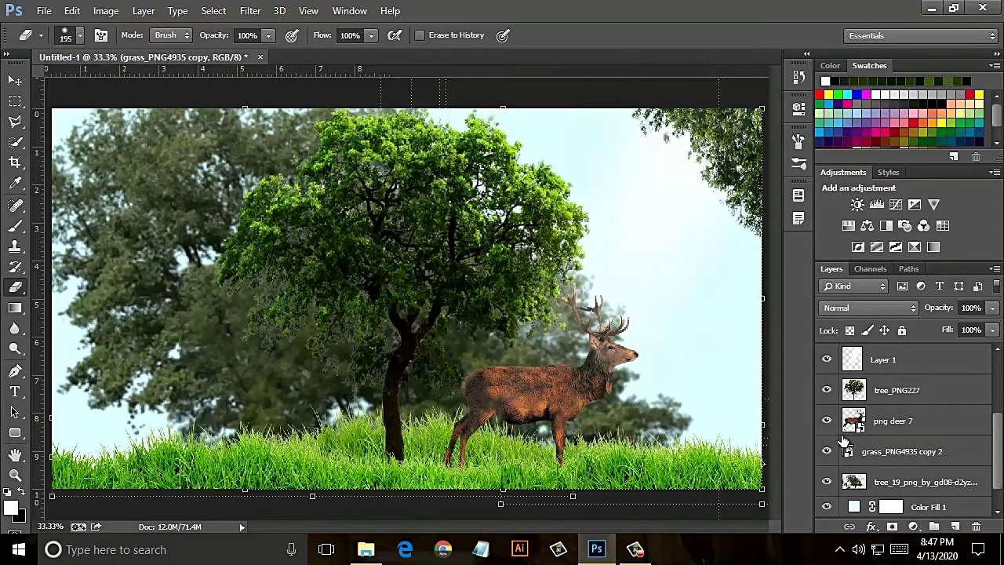
key(ctrl+plus)
key(ctrl+plus)
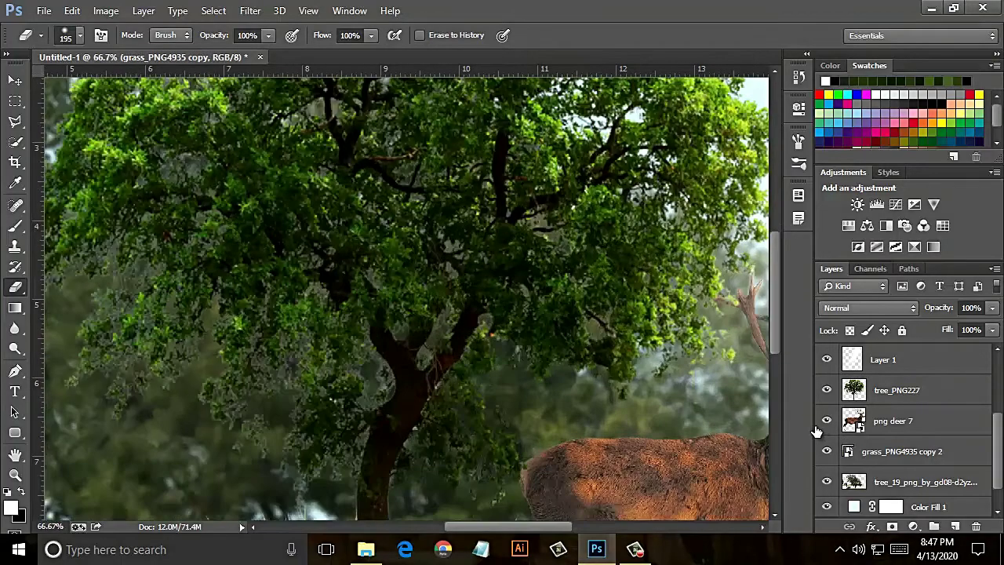
drag(616, 426, 294, 286)
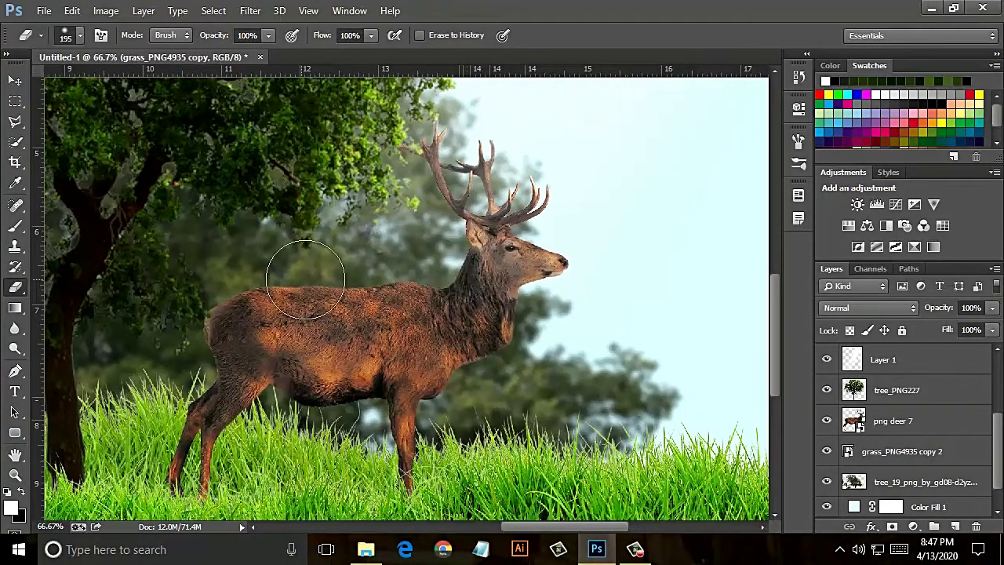
key(ctrl+plus)
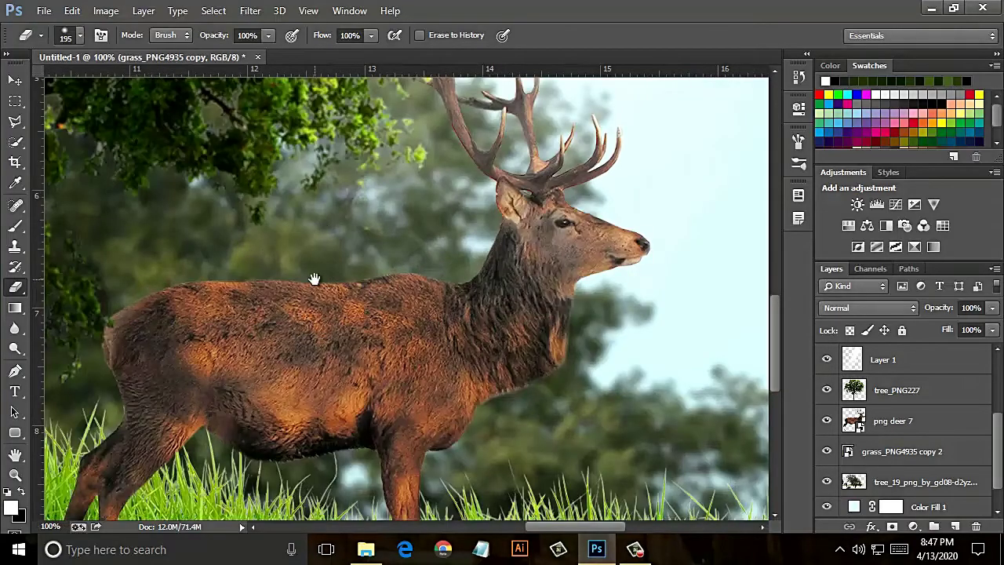
mouse_move(385, 369)
mouse_down()
mouse_move(345, 240)
mouse_move(398, 249)
mouse_up()
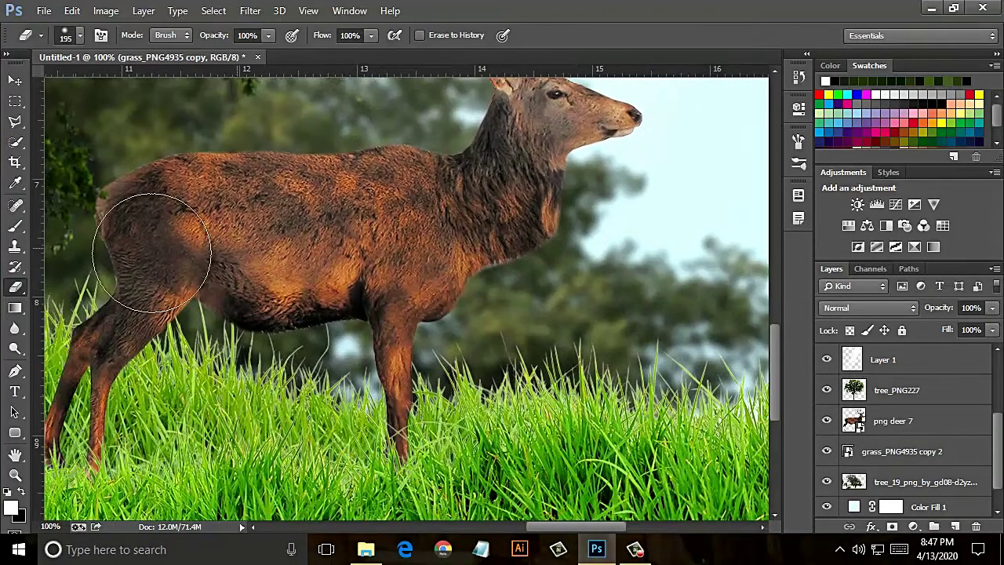
click(16, 351)
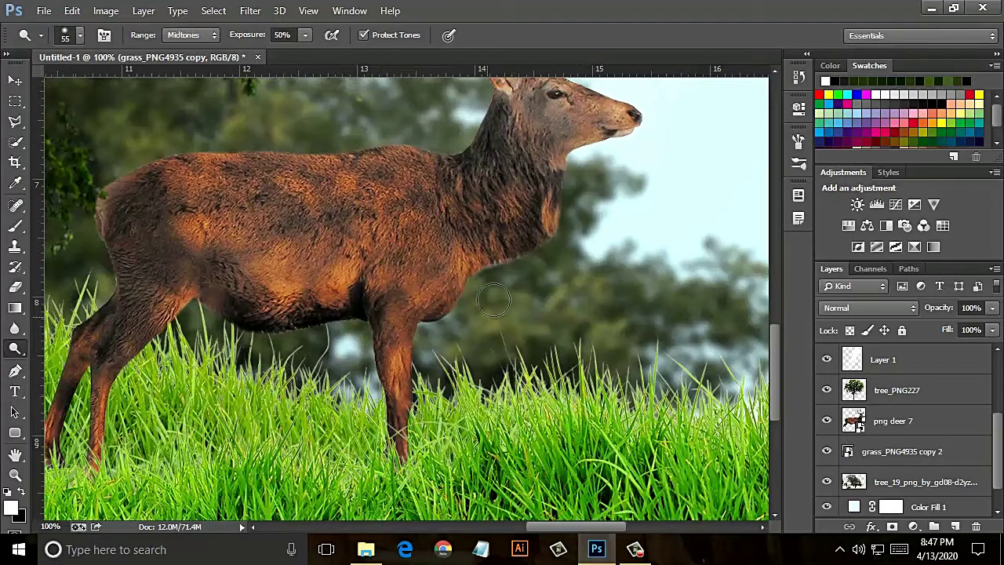
drag(553, 139, 510, 324)
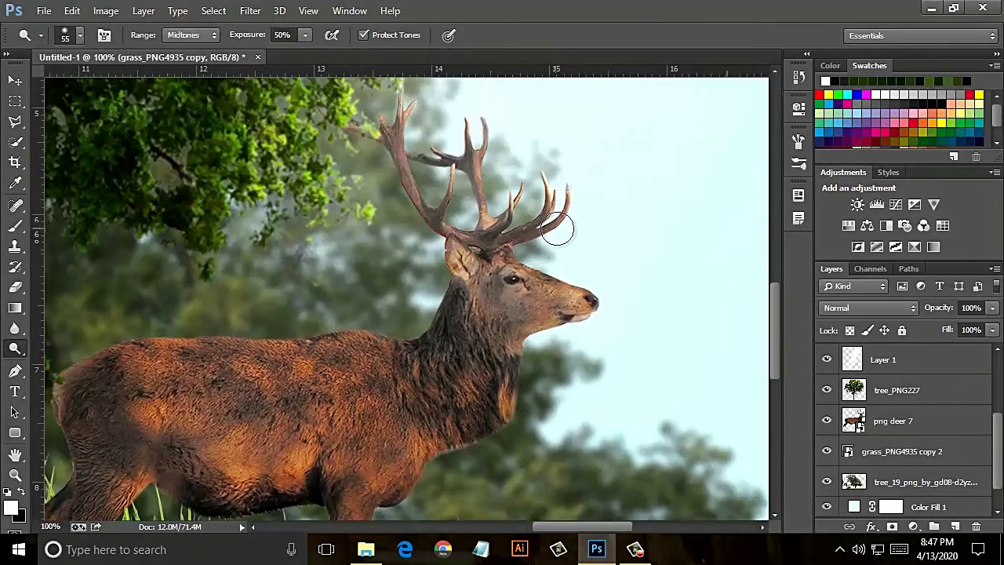
- Rasterize png deer 7 and lighten the antlers with 50% midtone dodging
click(902, 419)
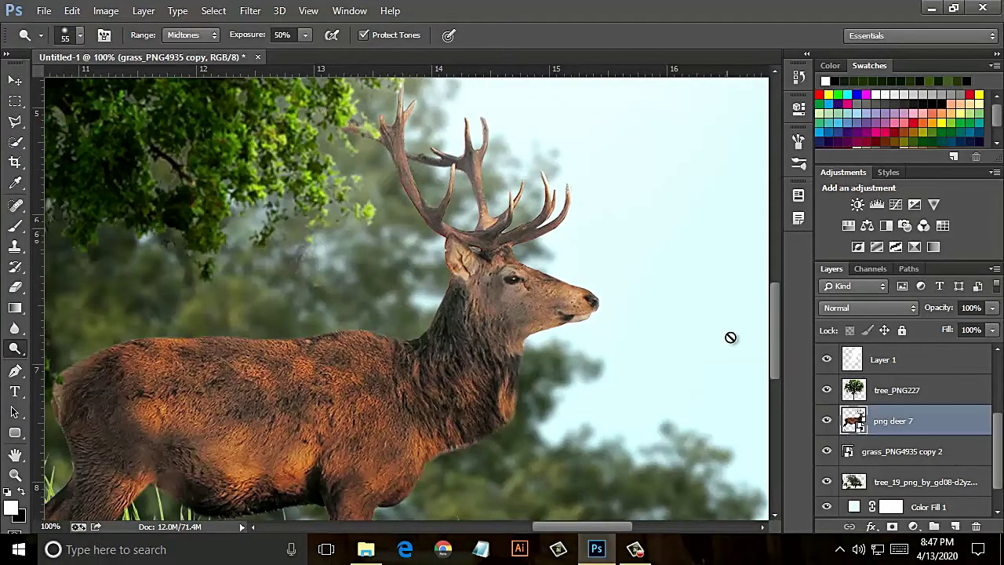
click(635, 238)
click(470, 224)
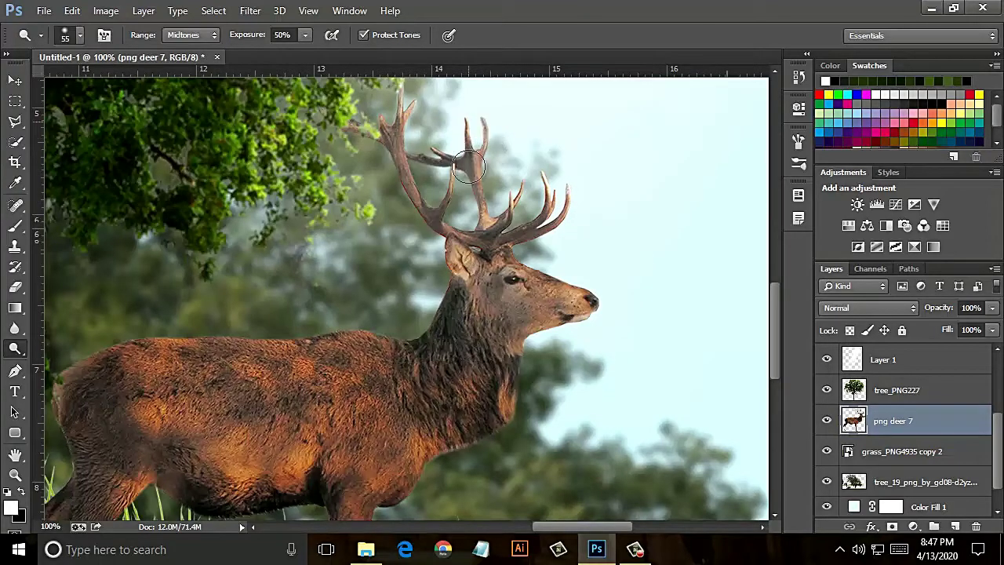
drag(487, 149, 536, 252)
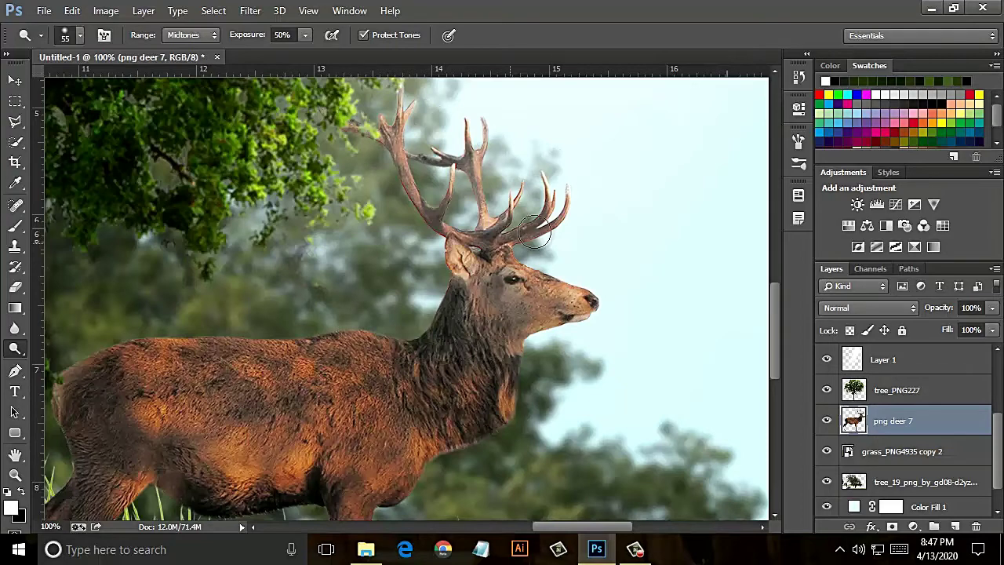
- Darken the deer's neck, chest and front leg with the Burn Tool
right_click(14, 350)
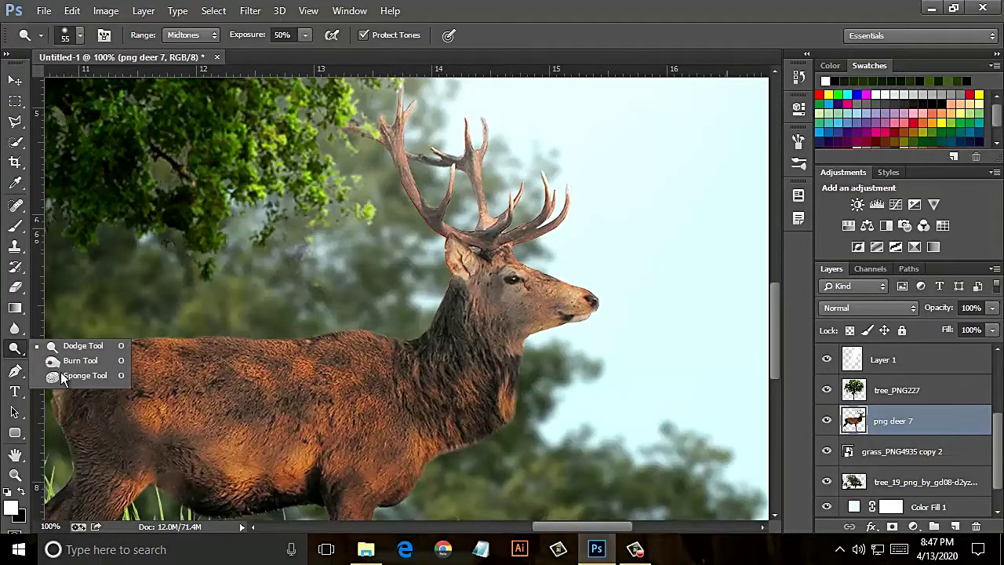
click(74, 360)
mouse_move(478, 428)
mouse_down()
mouse_move(459, 448)
mouse_move(511, 403)
mouse_move(417, 485)
mouse_up()
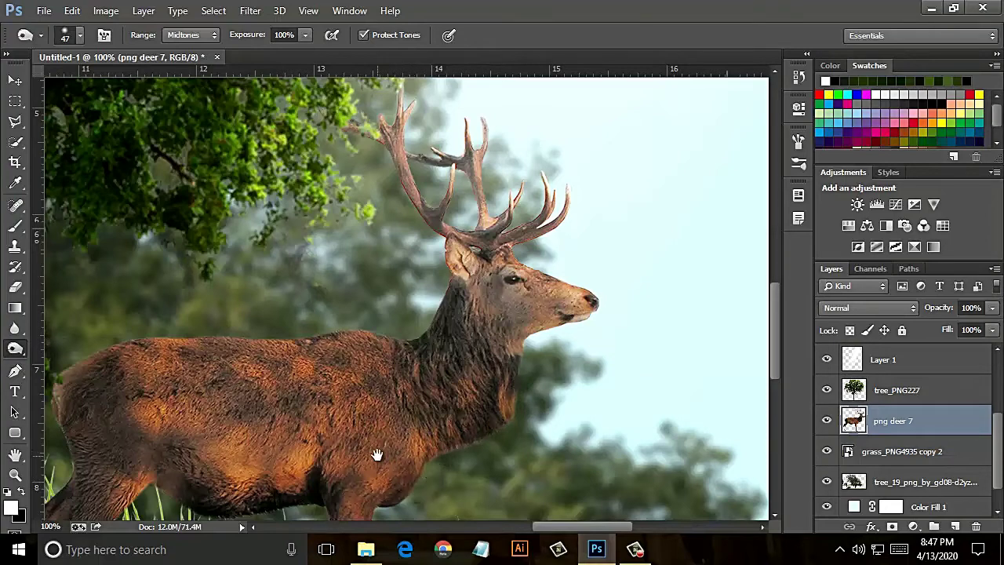
mouse_move(376, 457)
mouse_down()
mouse_move(482, 336)
mouse_move(463, 292)
mouse_move(381, 347)
mouse_move(209, 293)
mouse_move(285, 327)
mouse_move(161, 407)
mouse_move(163, 470)
mouse_move(114, 451)
mouse_move(179, 348)
mouse_move(141, 209)
mouse_move(211, 271)
mouse_move(232, 220)
mouse_move(135, 251)
mouse_move(233, 292)
mouse_move(264, 319)
mouse_move(411, 349)
mouse_move(466, 469)
mouse_move(485, 363)
mouse_move(544, 275)
mouse_move(628, 204)
mouse_move(632, 164)
mouse_move(667, 168)
mouse_move(573, 254)
mouse_move(522, 229)
mouse_move(360, 247)
mouse_up()
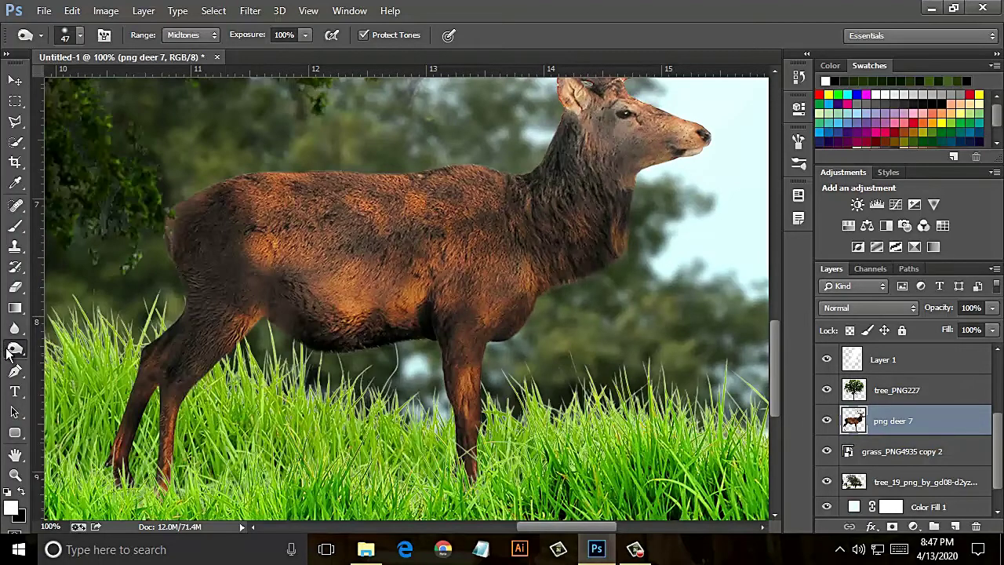
- Dodge the deer's antlers, back and head lighter, then zoom out to the whole scene
right_click(8, 353)
click(67, 344)
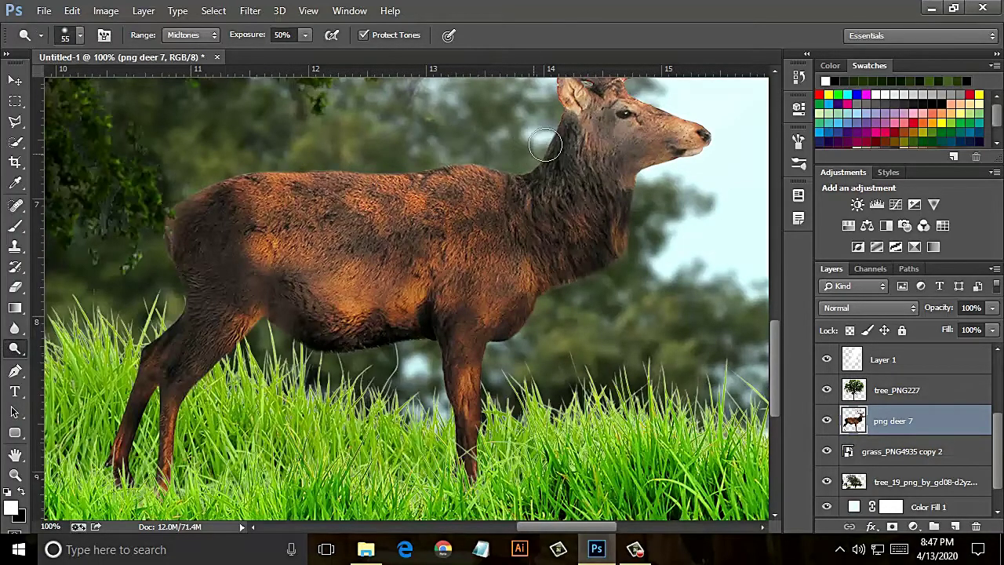
scroll(564, 286, up, 5)
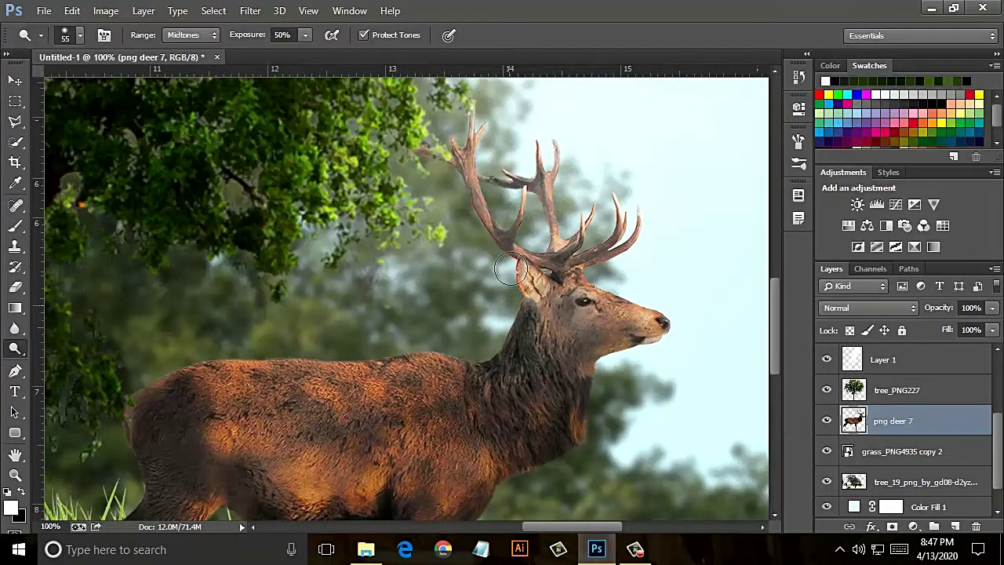
drag(511, 270, 146, 377)
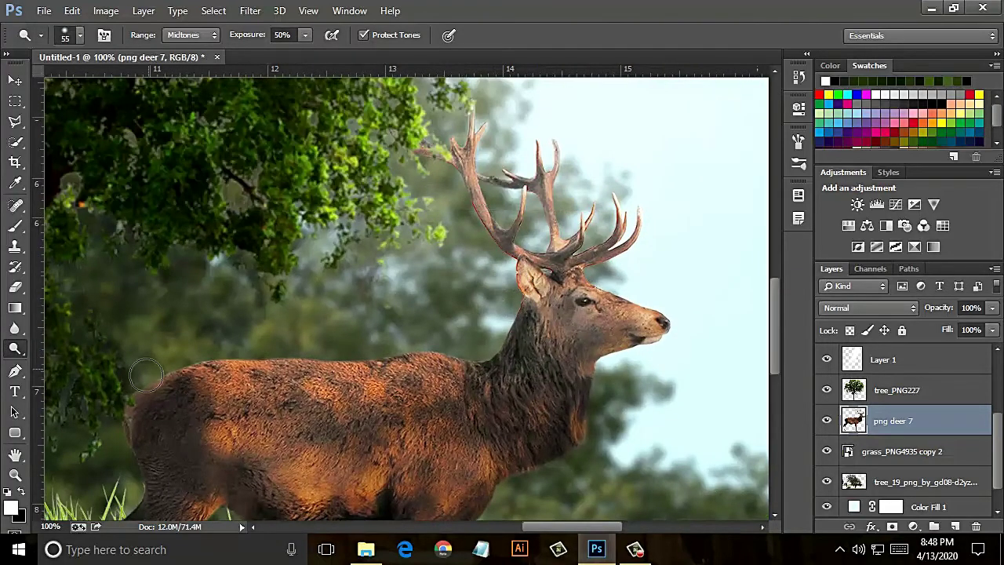
drag(628, 279, 695, 340)
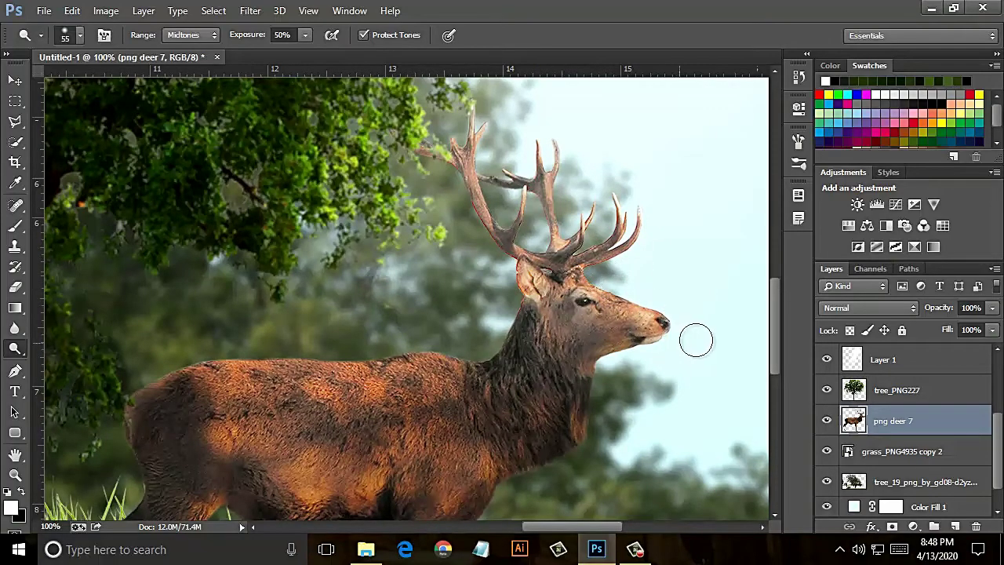
key(ctrl+minus)
key(ctrl+minus)
key(ctrl+minus)
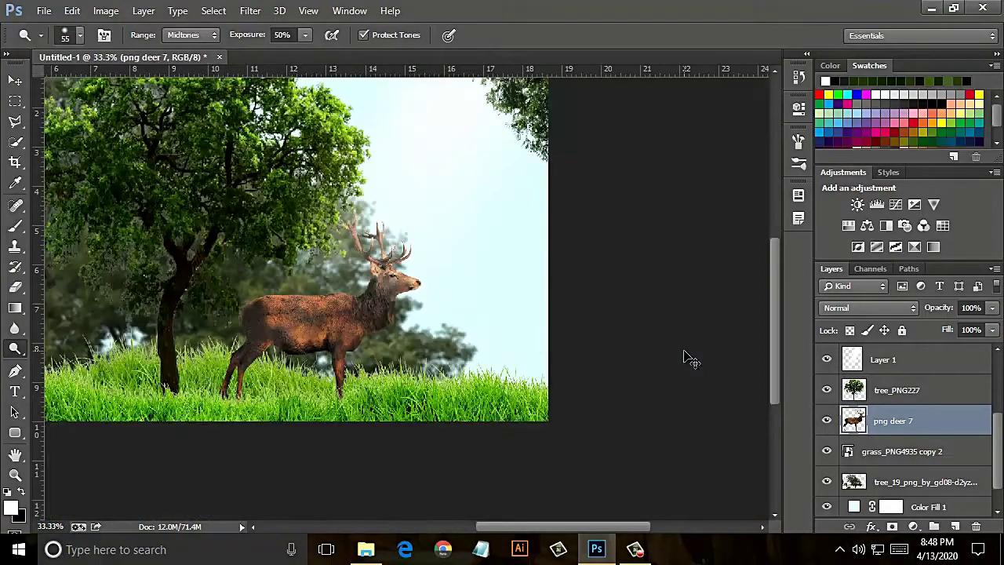
key(ctrl+minus)
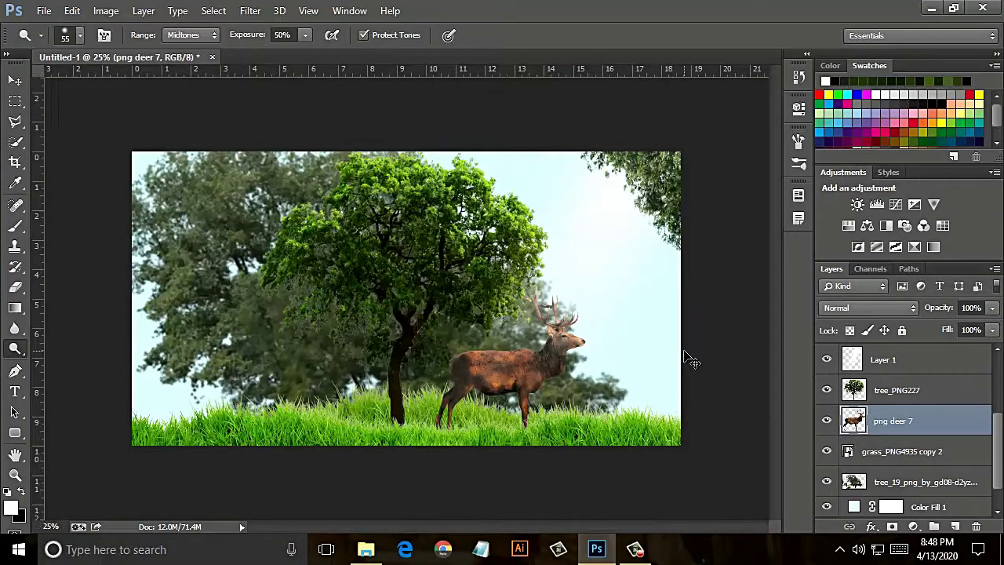
key(ctrl+plus)
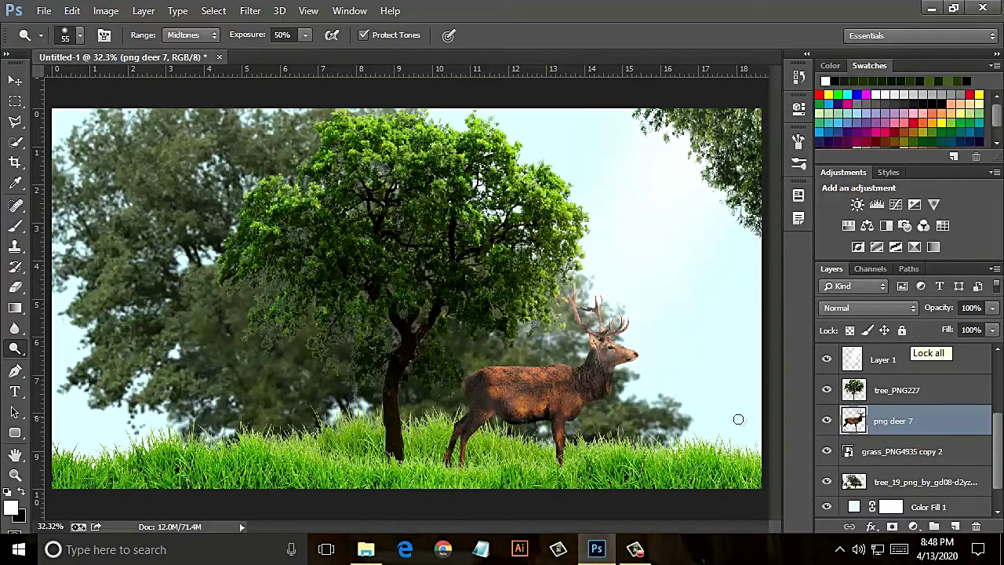
- Place ivy-overhang-png-by-evelivesey-d5xfp13 as an embedded image, positioned across the lower-left foreground
click(43, 11)
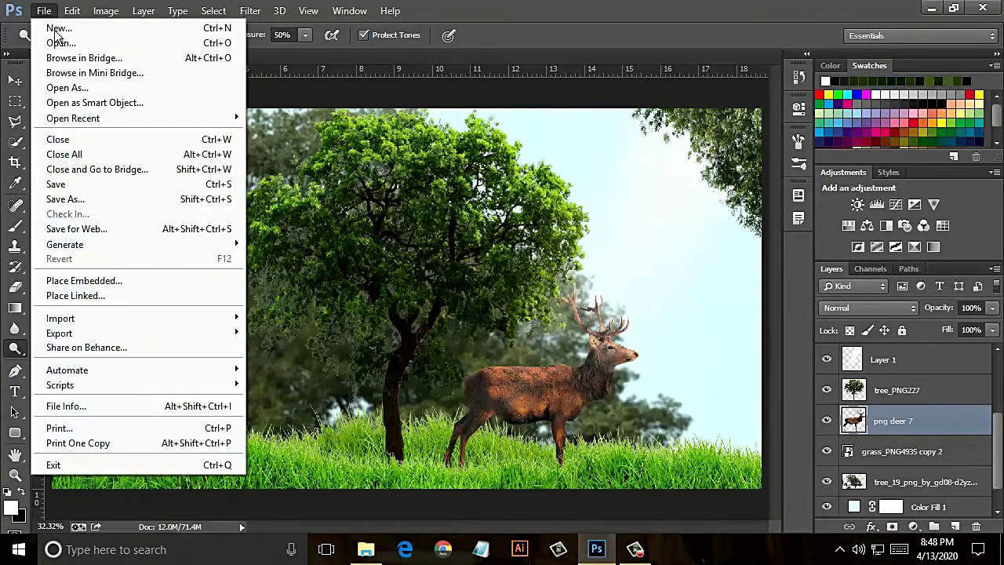
click(149, 282)
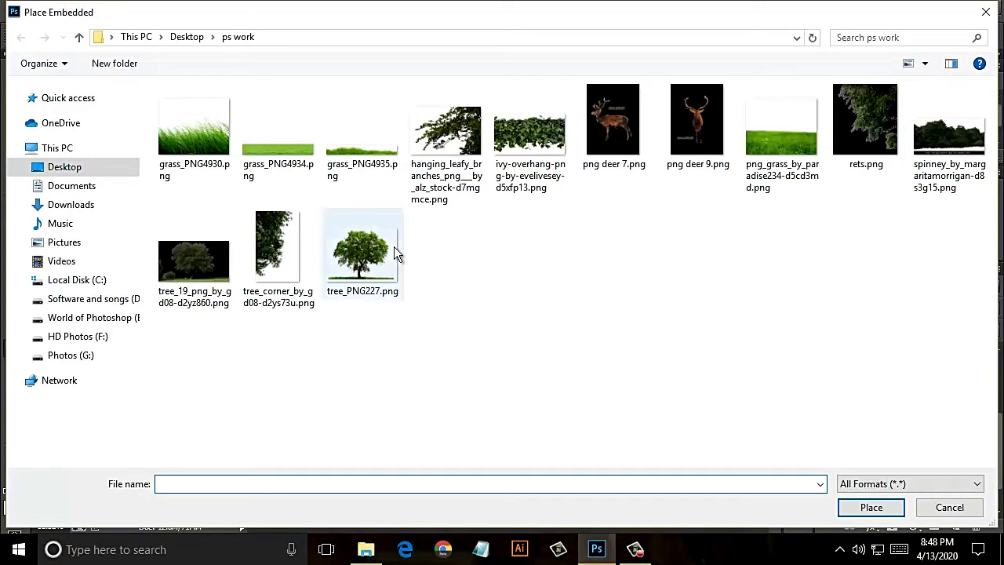
click(529, 134)
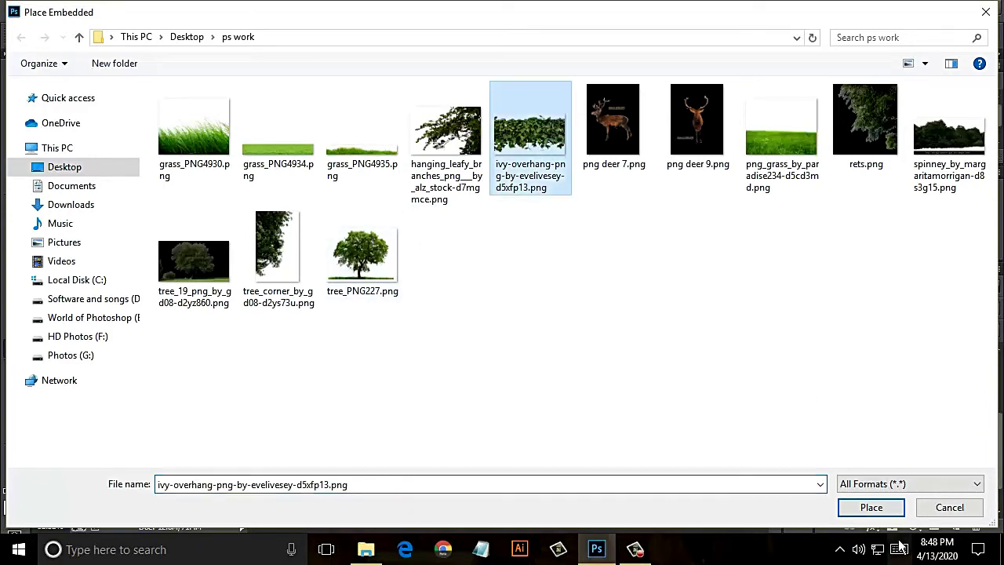
click(870, 506)
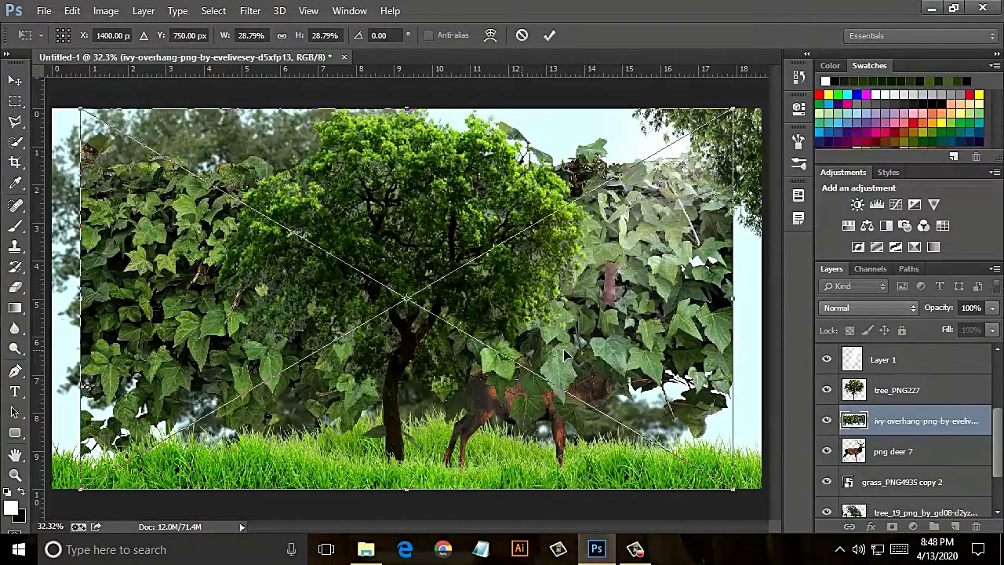
drag(590, 353, 421, 483)
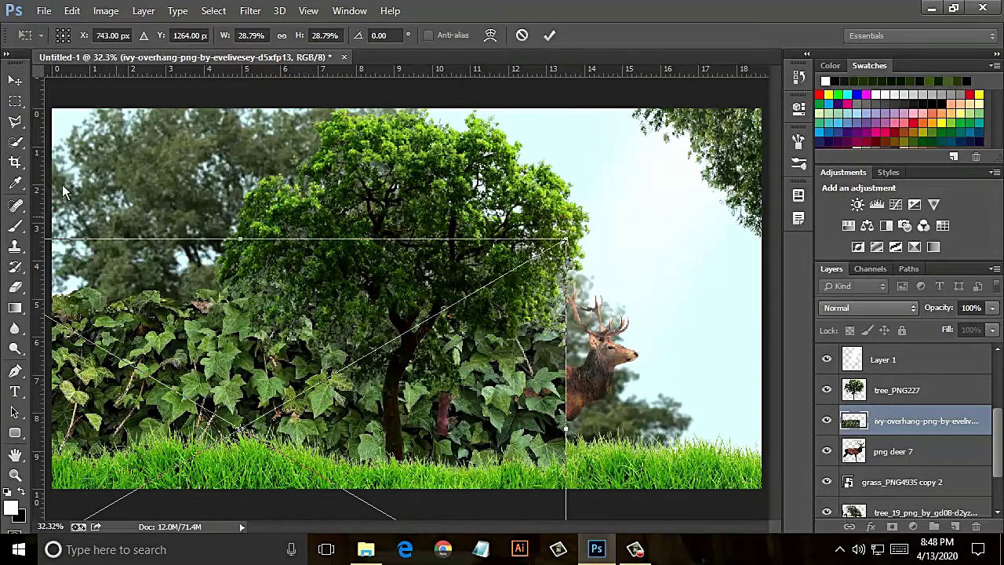
click(549, 36)
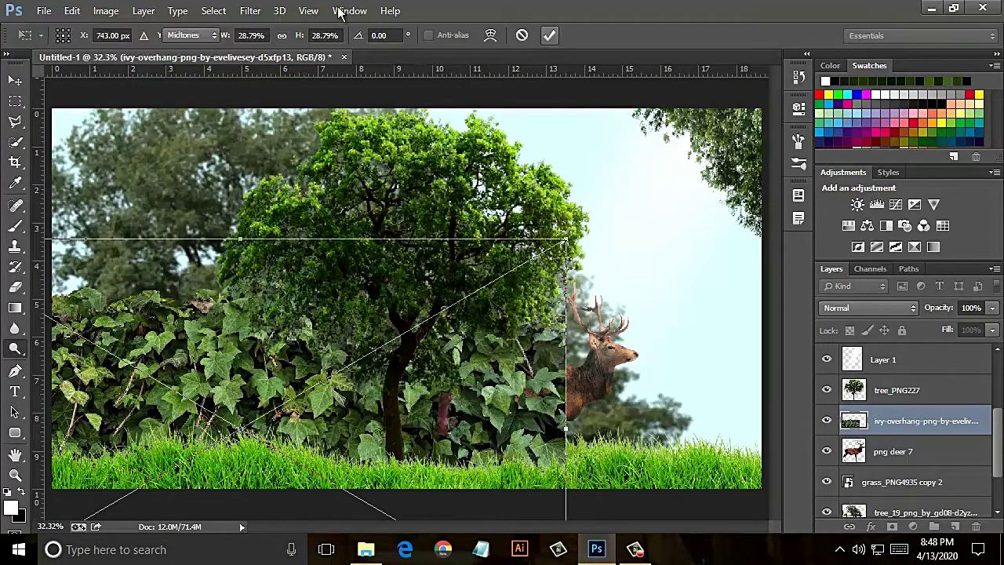
- Apply a Gaussian Blur of about 186 px to the ivy layer
click(250, 16)
mouse_move(345, 183)
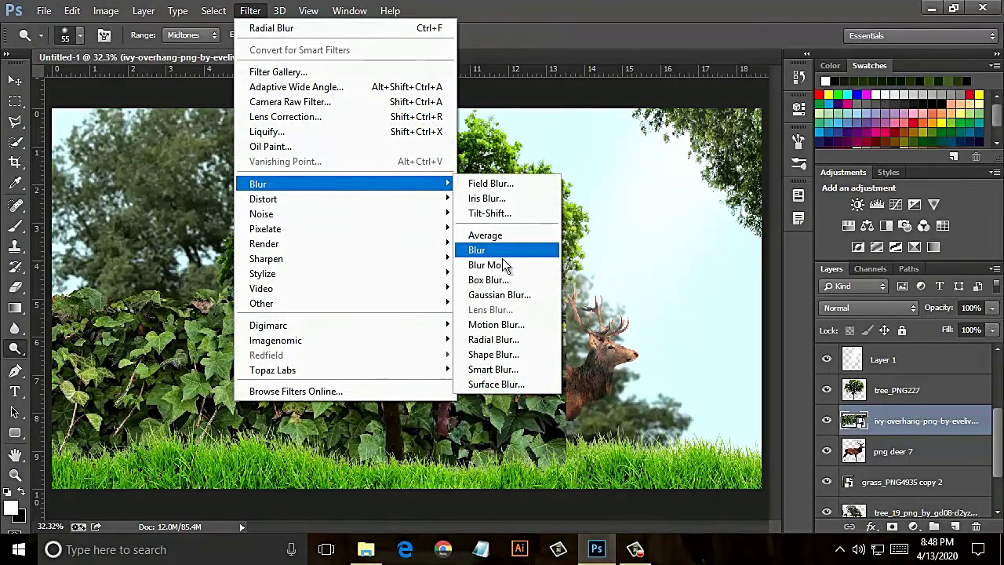
click(505, 296)
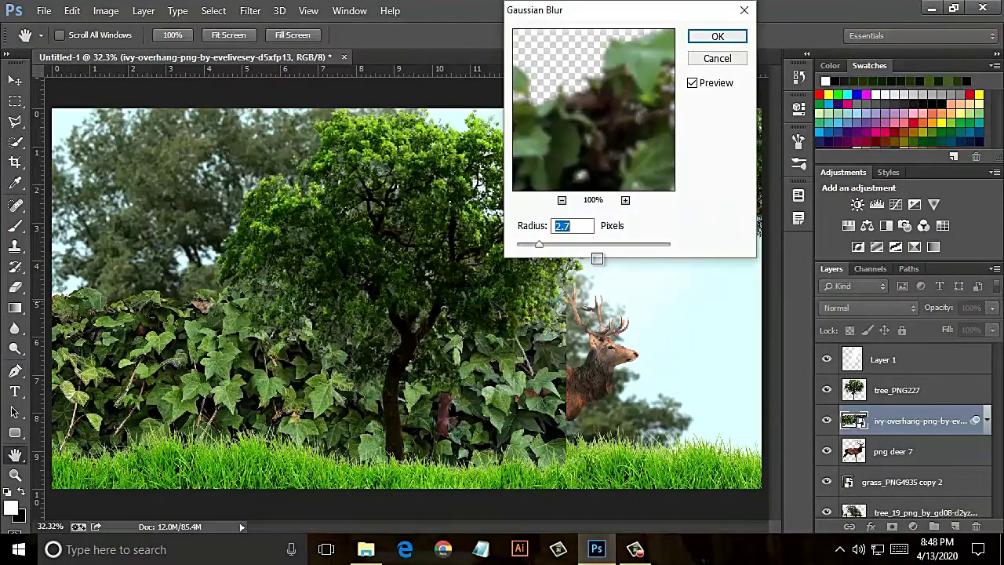
mouse_move(551, 246)
mouse_down()
mouse_move(563, 256)
mouse_move(639, 251)
mouse_up()
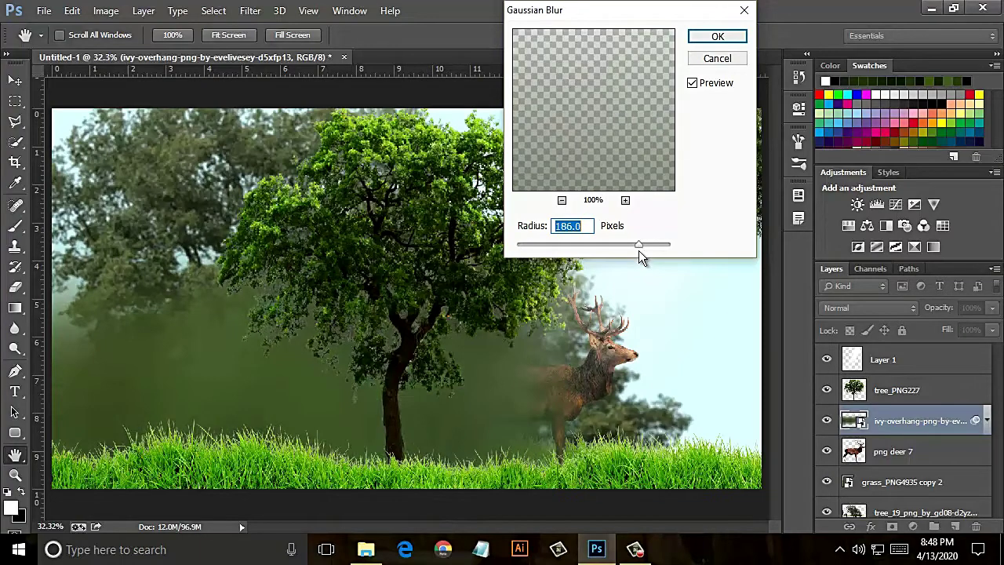
click(718, 37)
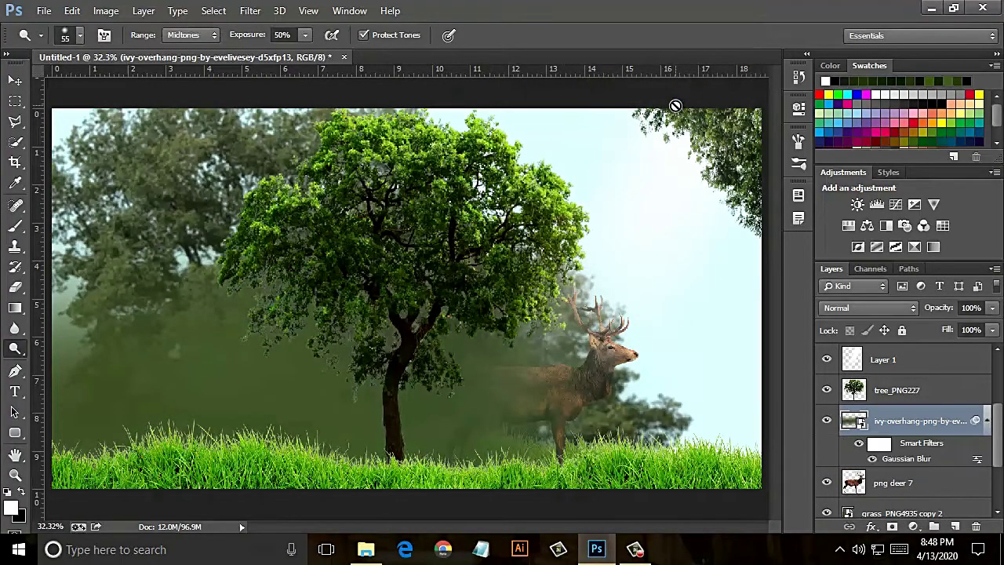
- Shift the blurred ivy haze right and stretch it out to the left canvas edge
click(15, 80)
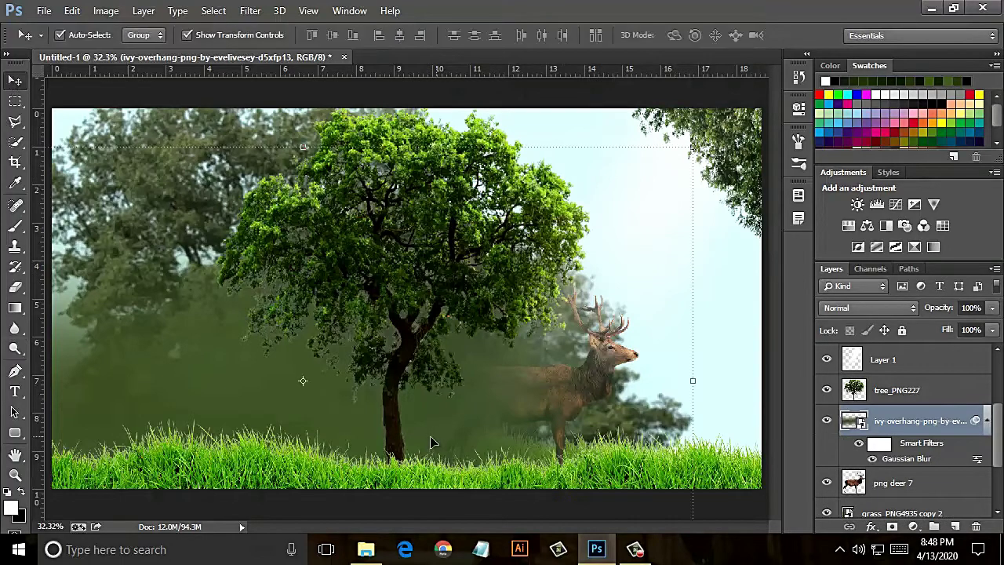
mouse_move(402, 430)
mouse_down()
mouse_move(619, 430)
mouse_move(601, 429)
mouse_up()
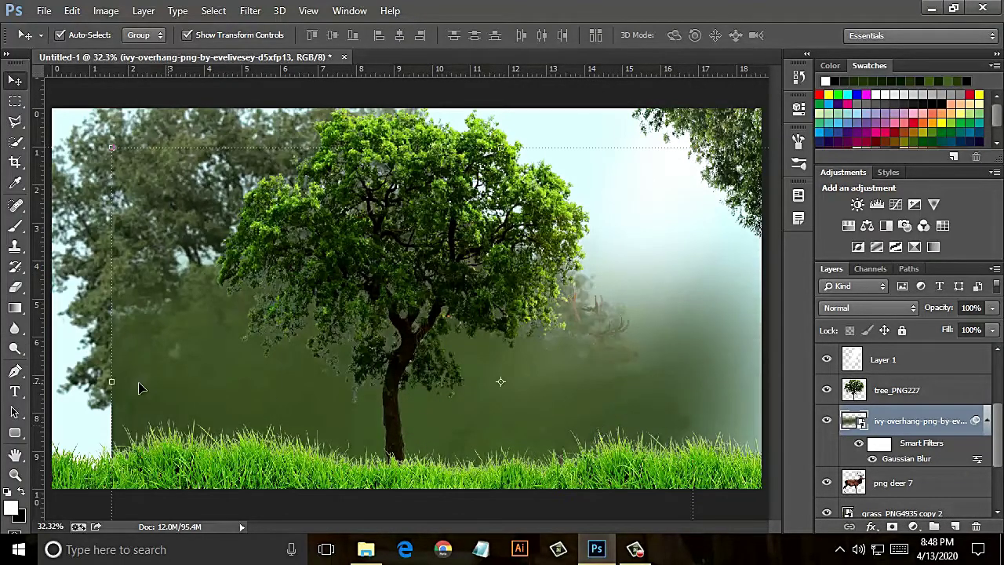
click(113, 383)
click(527, 226)
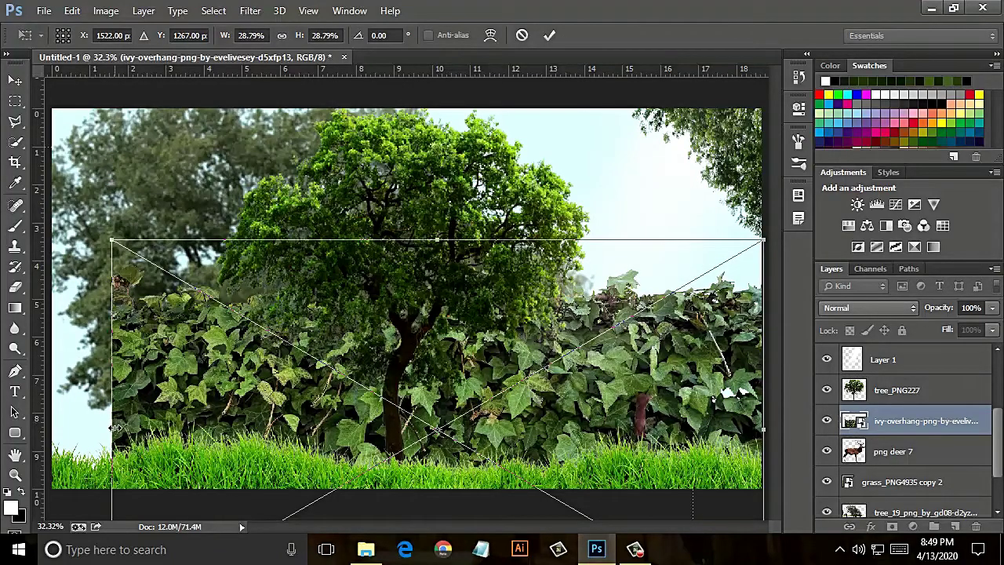
drag(114, 427, 24, 420)
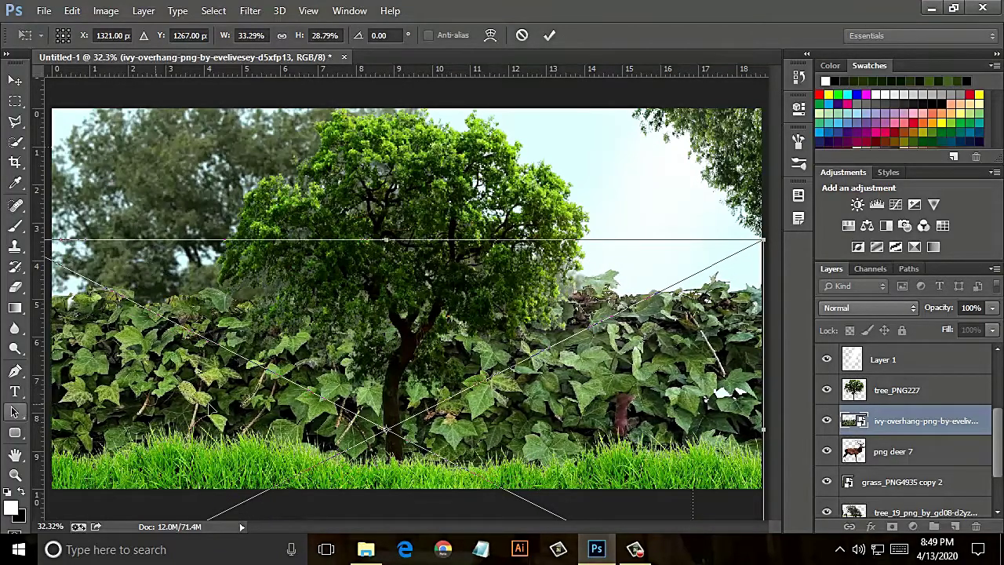
click(550, 35)
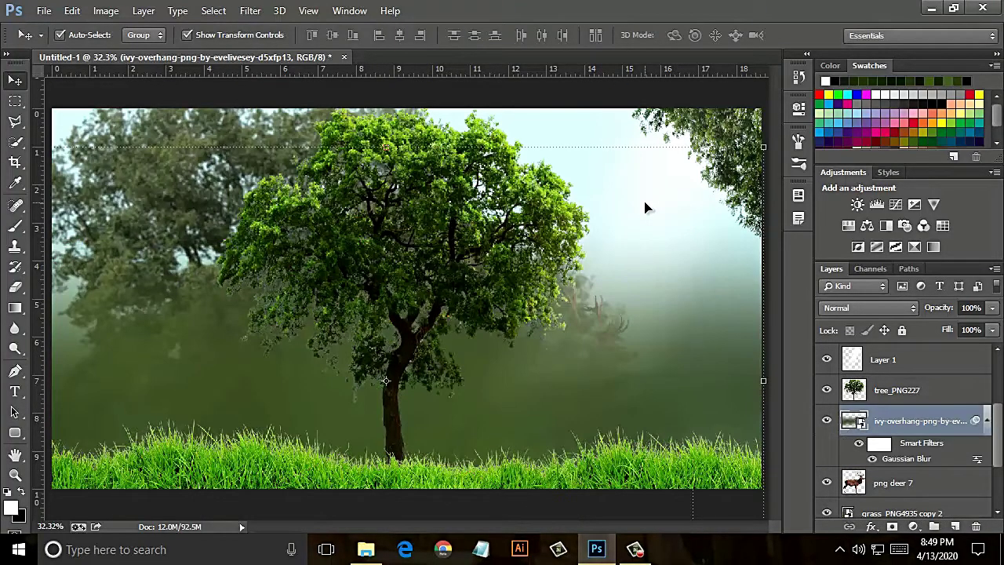
- Rasterize the ivy haze, erase it off the deer, and lower the layer fill to 49%
click(14, 286)
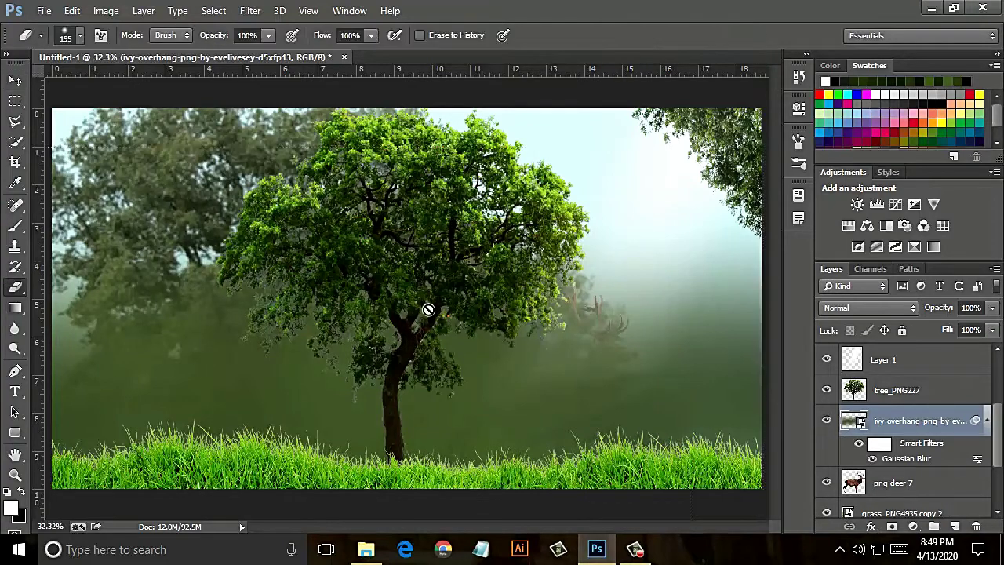
click(432, 315)
click(473, 216)
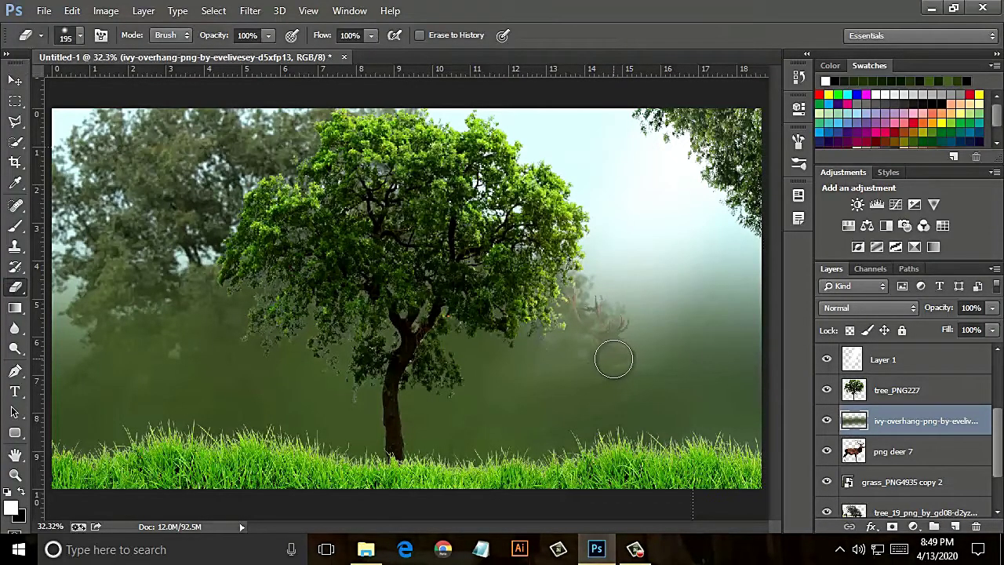
click(371, 35)
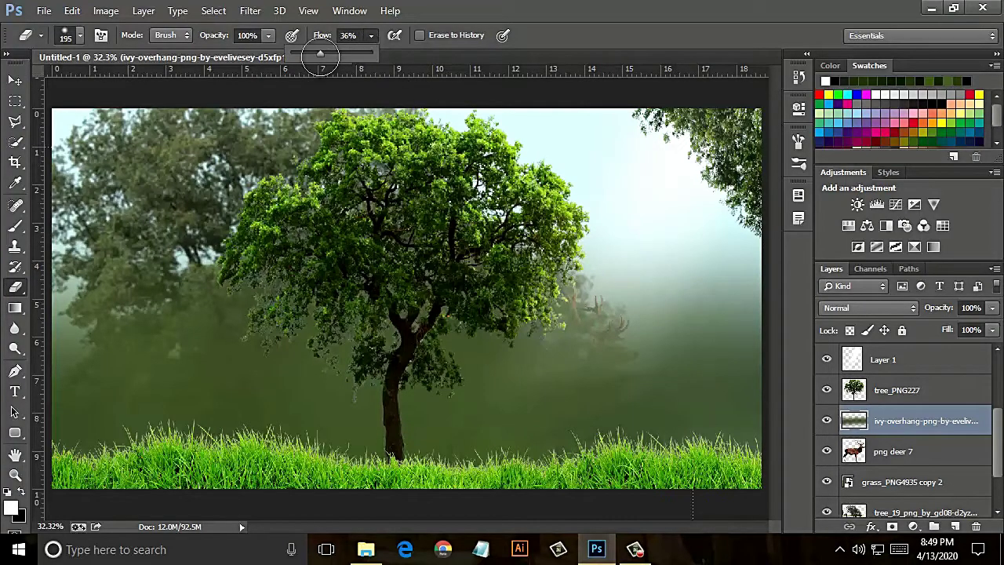
mouse_move(608, 318)
mouse_down()
mouse_move(470, 399)
mouse_move(596, 369)
mouse_move(547, 420)
mouse_move(594, 373)
mouse_up()
click(992, 331)
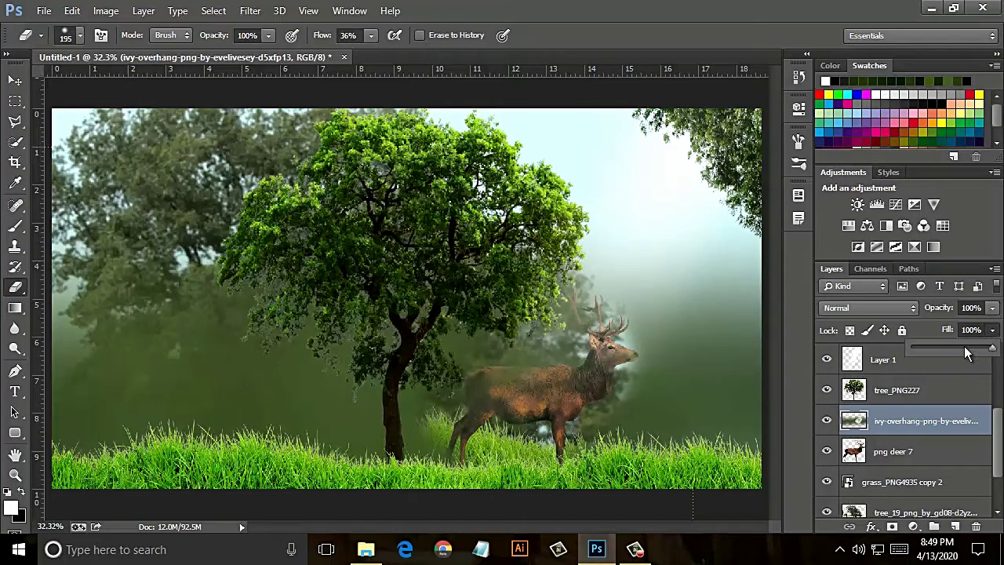
drag(992, 346, 951, 345)
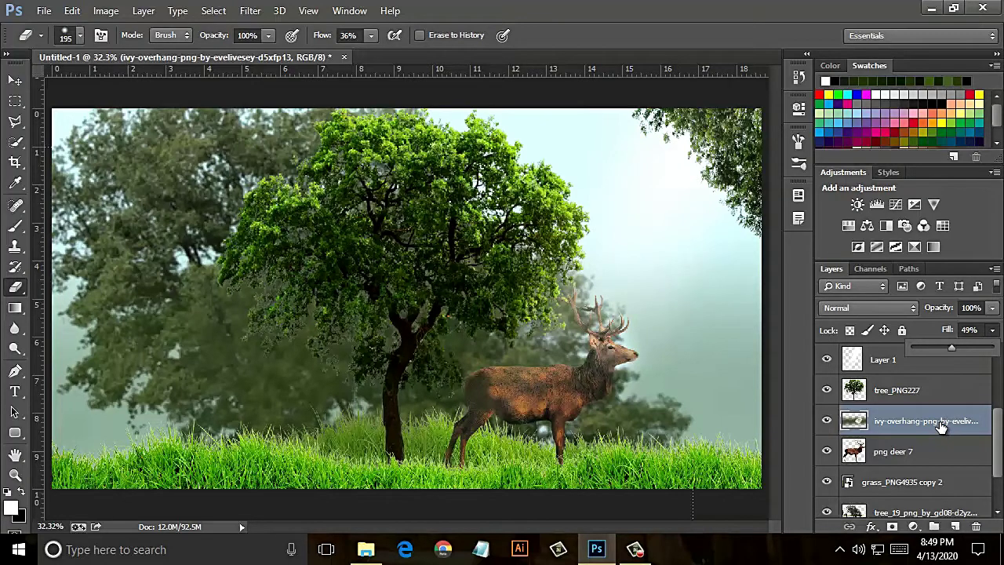
- Erase more haze over the deer's back and belly using a 384 px, 41% opacity eraser; fill 62%
mouse_move(560, 403)
mouse_down()
mouse_move(527, 408)
mouse_move(545, 383)
mouse_up()
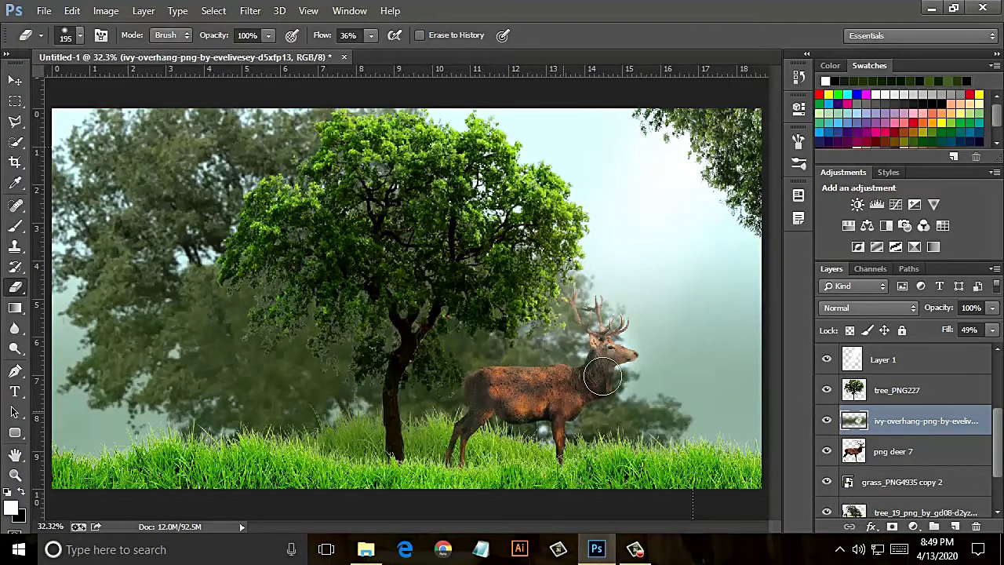
right_click(587, 282)
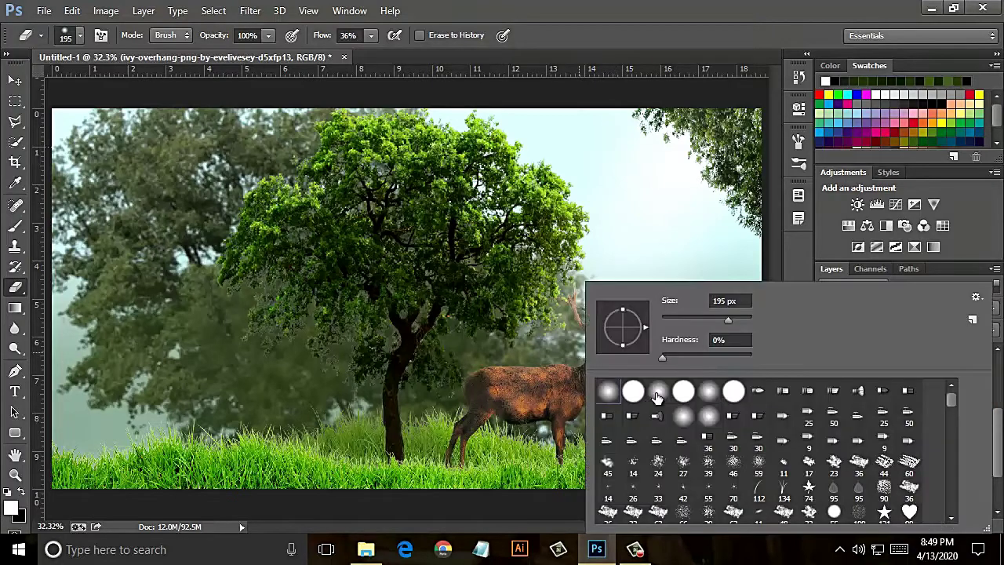
drag(738, 319, 739, 319)
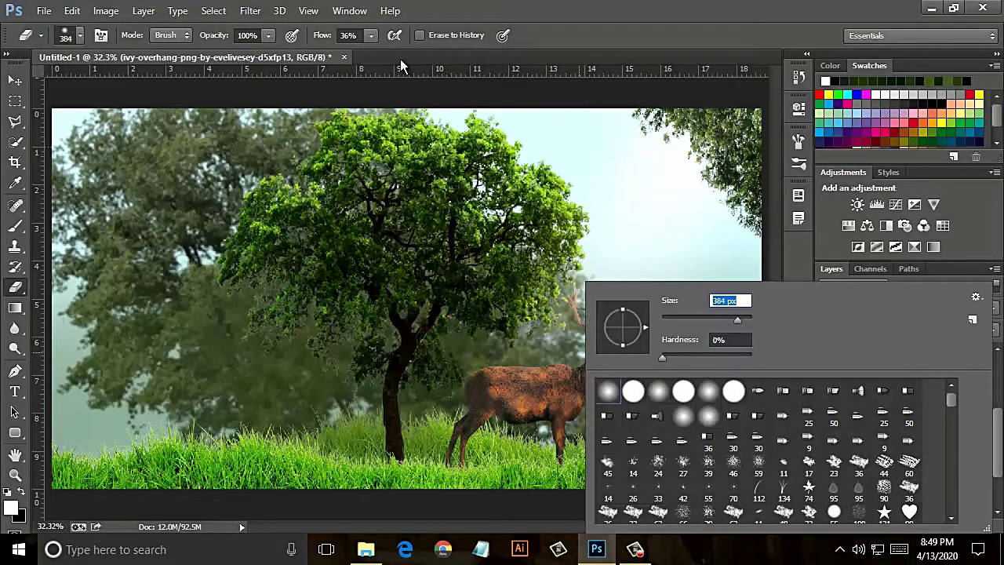
drag(270, 35, 250, 49)
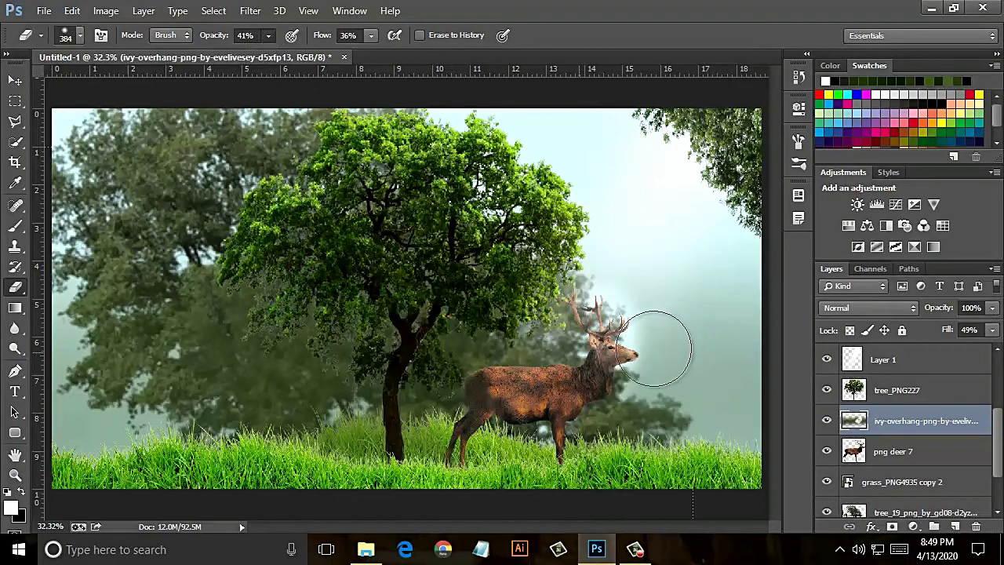
drag(625, 324, 539, 432)
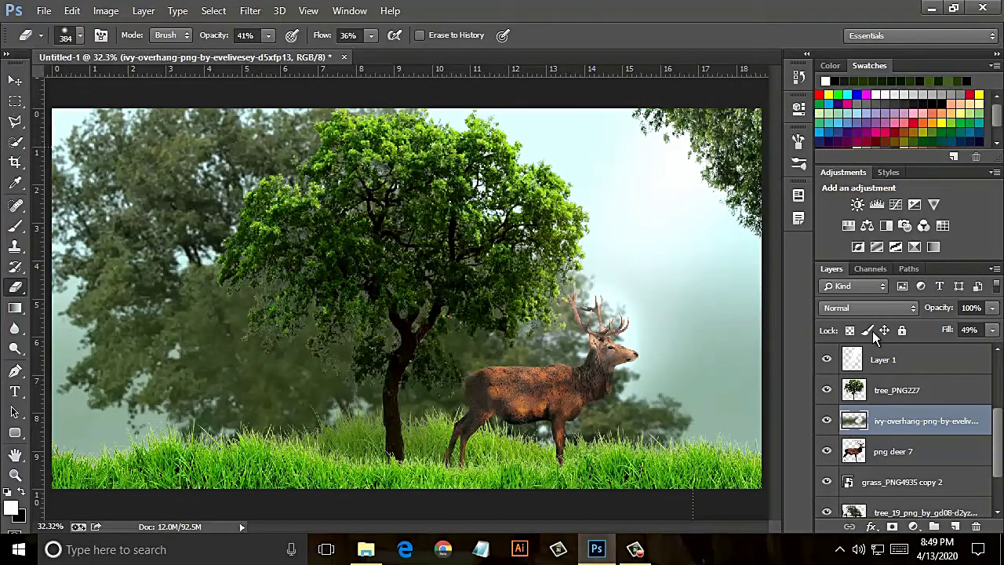
click(992, 331)
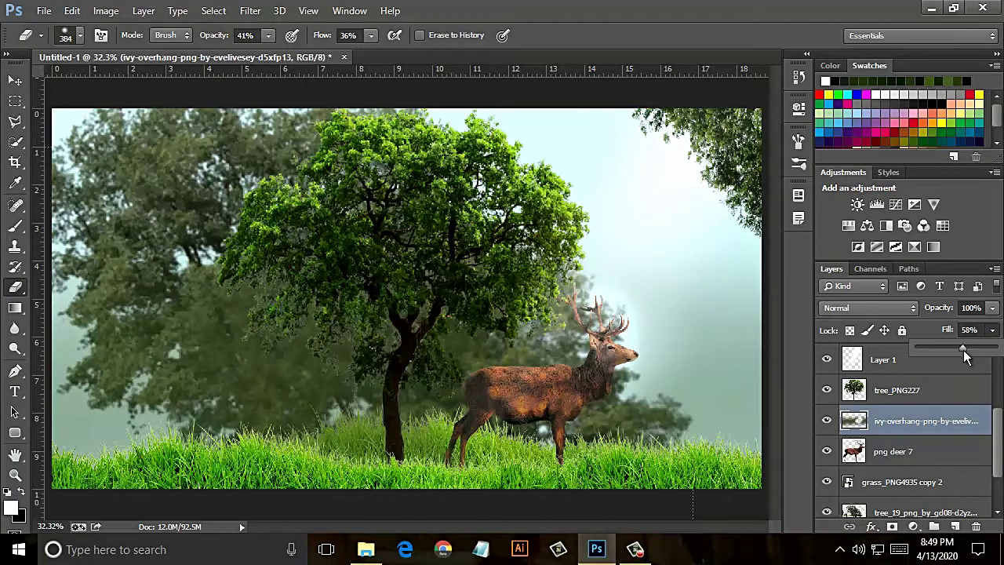
drag(963, 350, 964, 350)
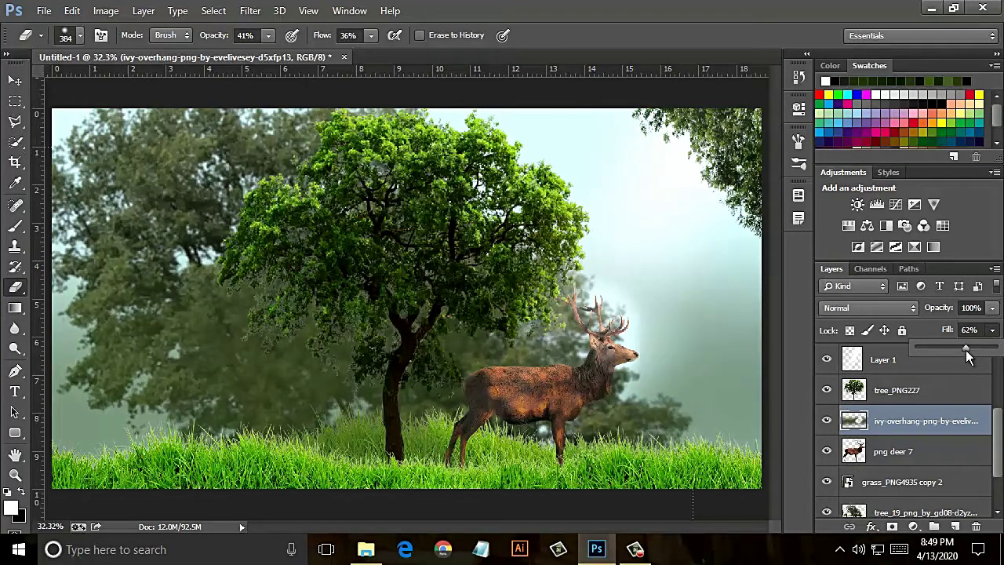
- Select the top layer and stamp all visible layers into a new Layer 2 with Ctrl+Alt+Shift+E
key(v)
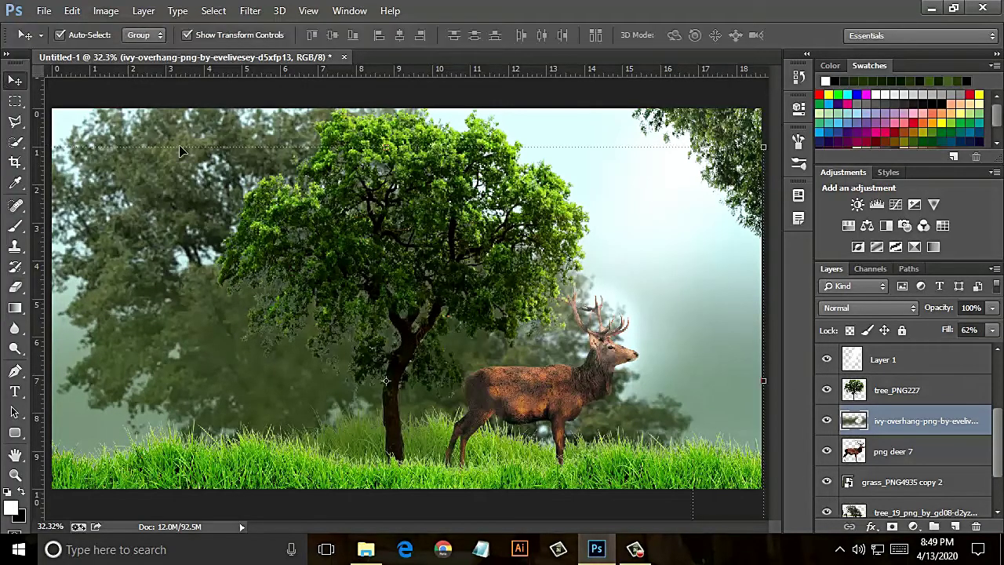
click(256, 205)
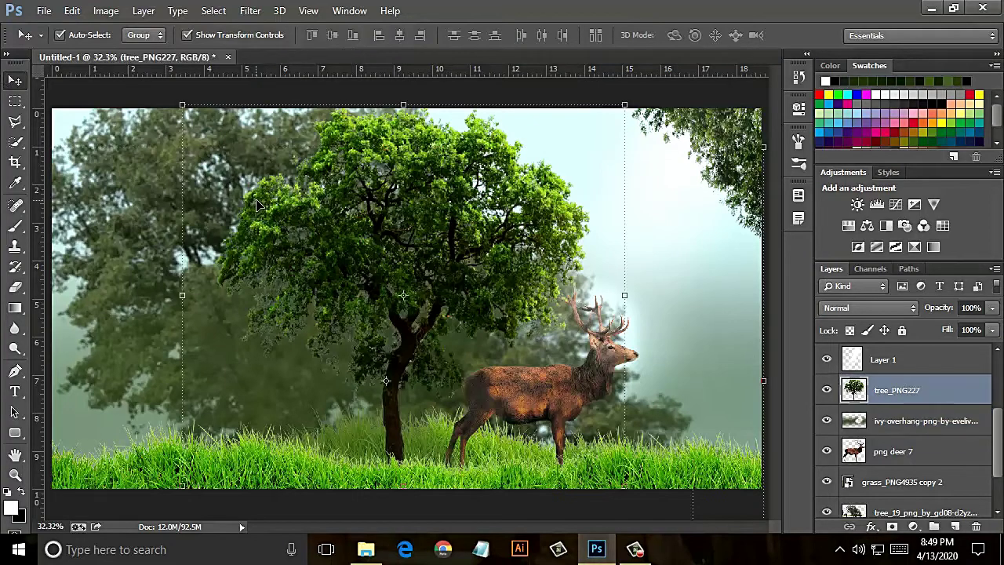
click(676, 154)
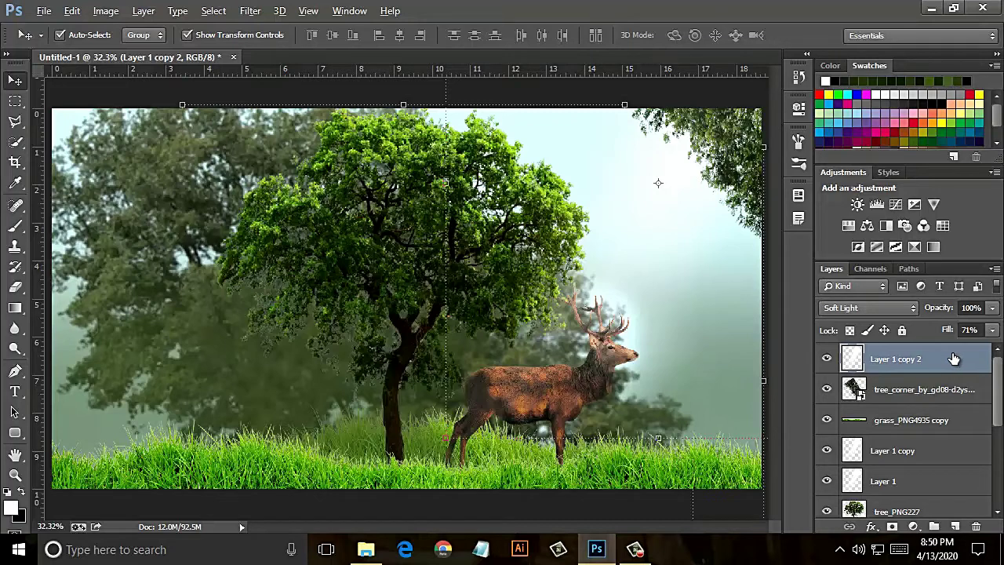
key(ctrl+shift+alt+e)
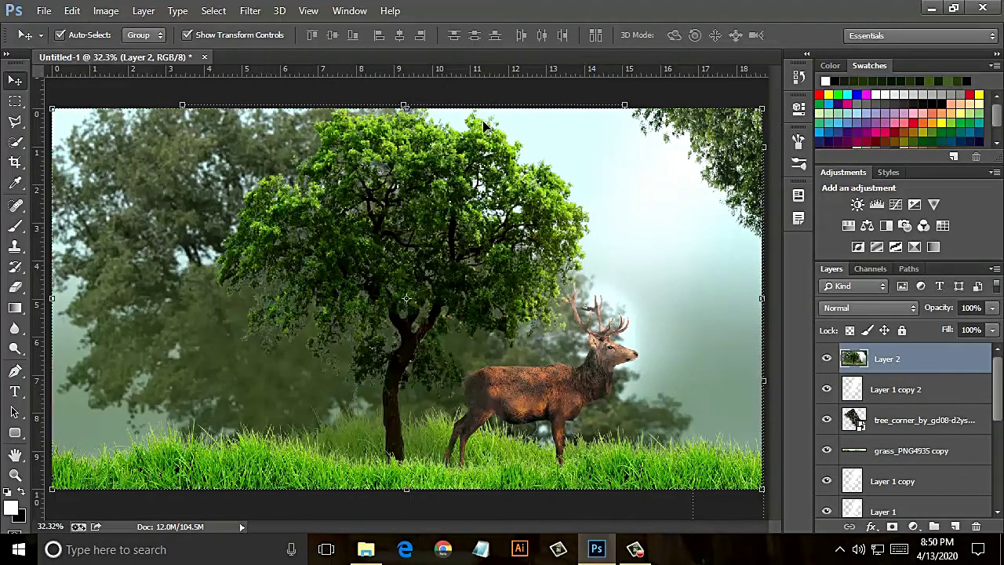
click(245, 11)
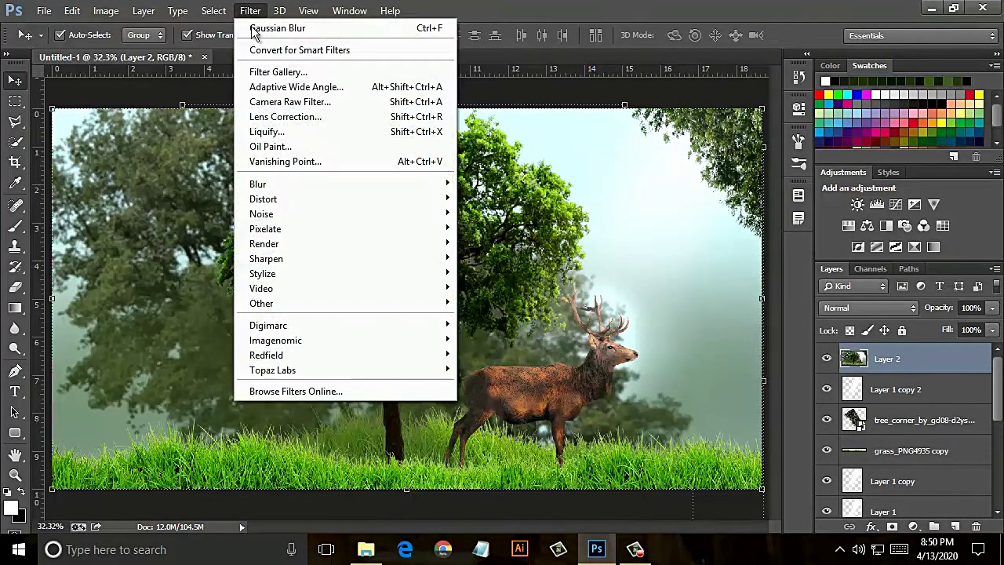
- In Camera Raw on Layer 2, set Tint toward green, Clarity -6, Whites +9 and Contrast +6
click(382, 108)
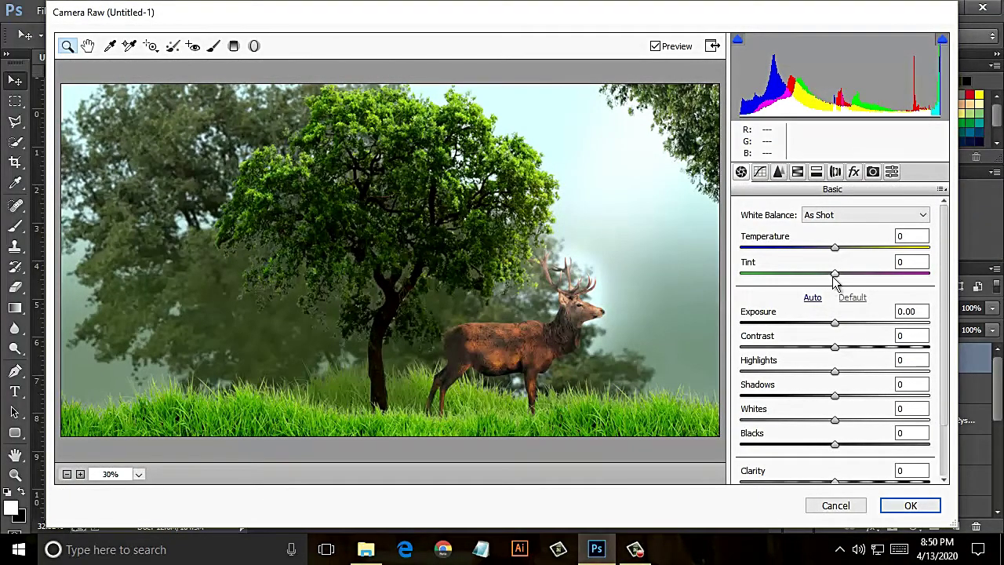
mouse_move(833, 281)
mouse_down()
mouse_move(819, 280)
mouse_move(830, 257)
mouse_up()
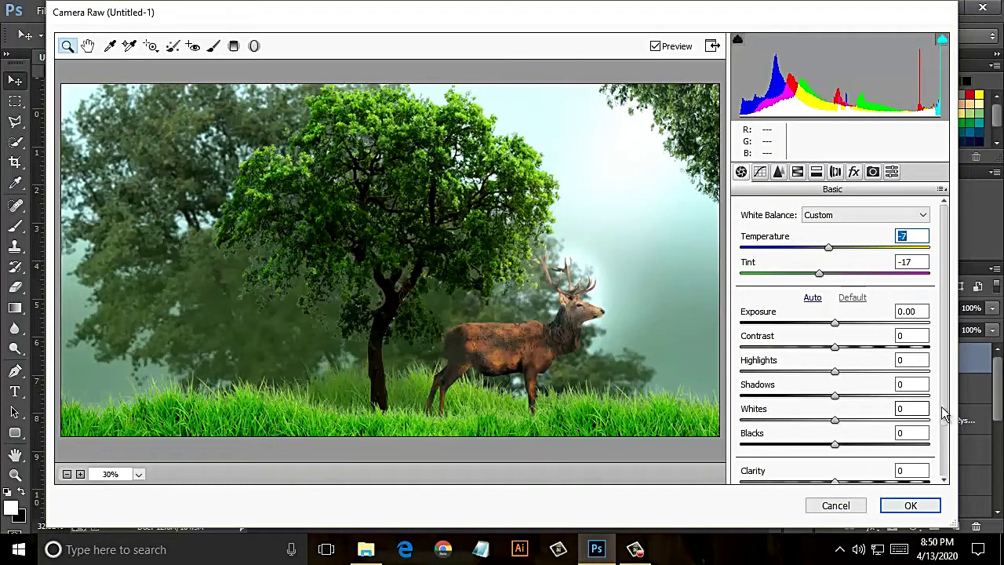
scroll(945, 415, down, 1)
drag(835, 445, 847, 477)
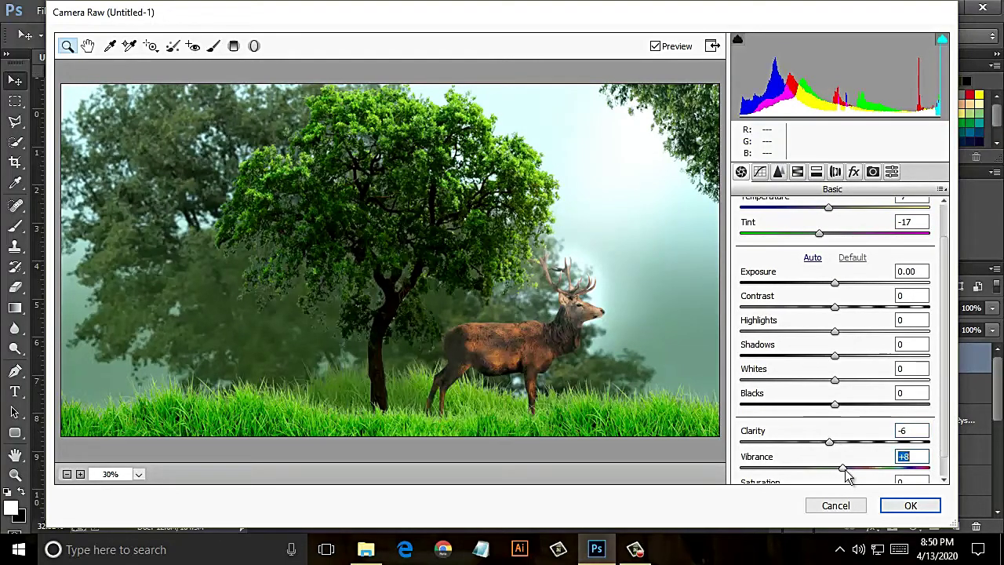
scroll(949, 400, down, 1)
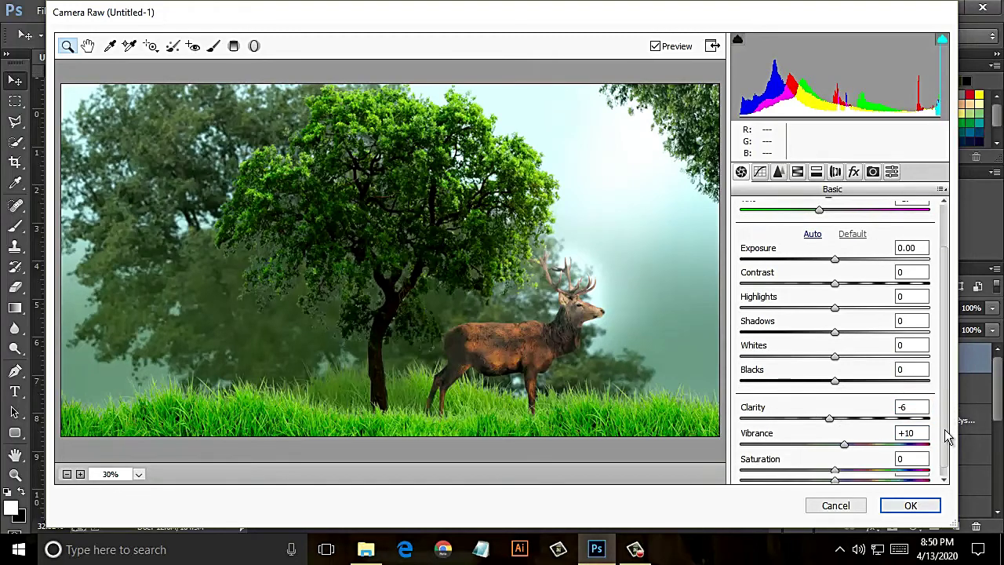
drag(836, 473, 837, 474)
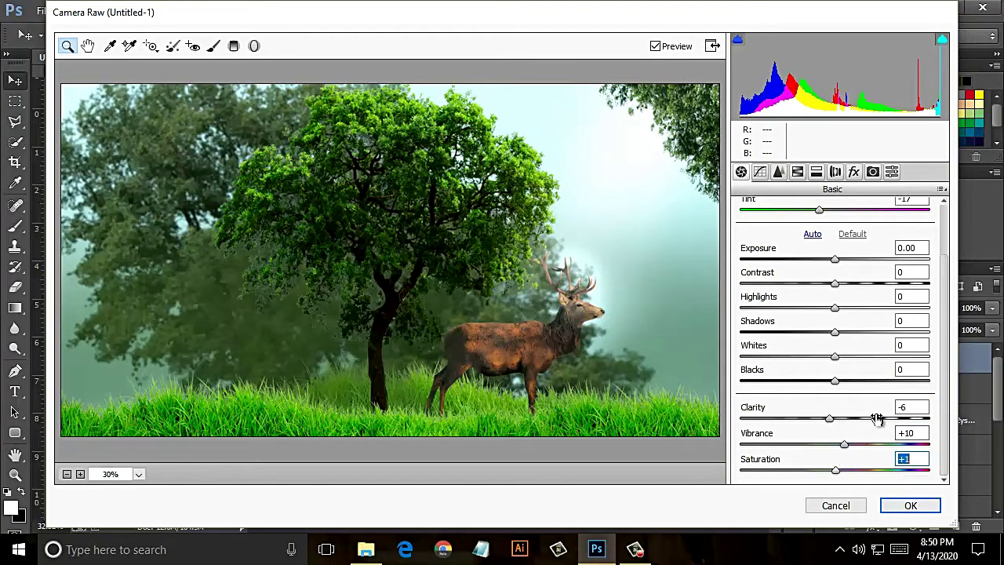
mouse_move(835, 356)
mouse_down()
mouse_move(843, 356)
mouse_move(829, 336)
mouse_up()
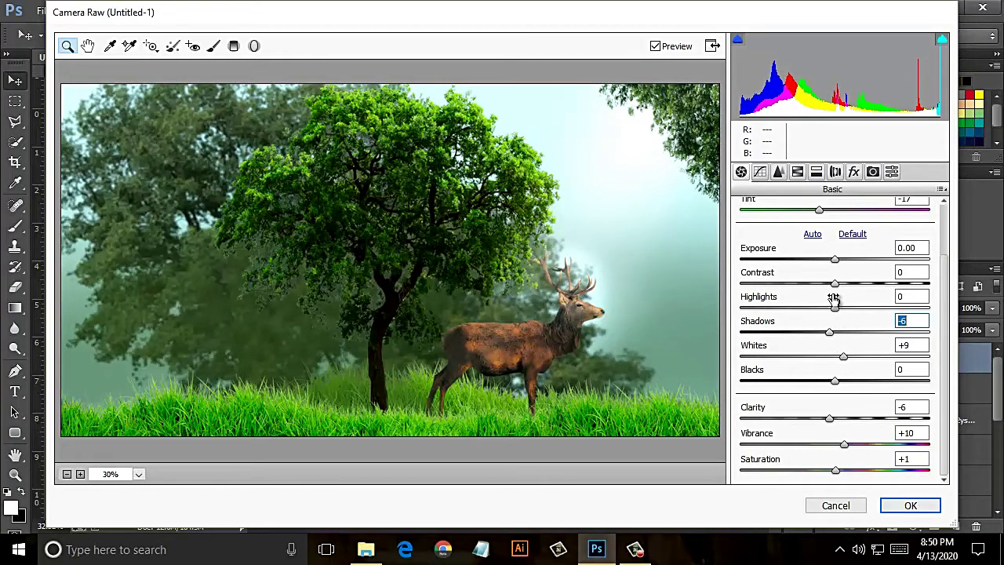
drag(835, 284, 841, 284)
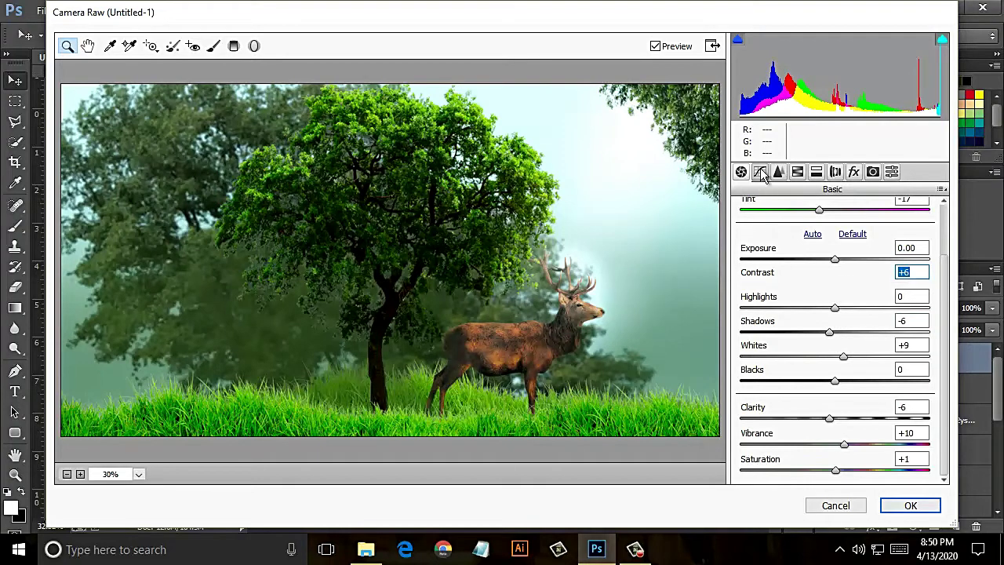
- Lift the tone curve to Highlights +1, Lights +8, Darks +2 and apply the filter
click(760, 171)
drag(946, 370, 950, 453)
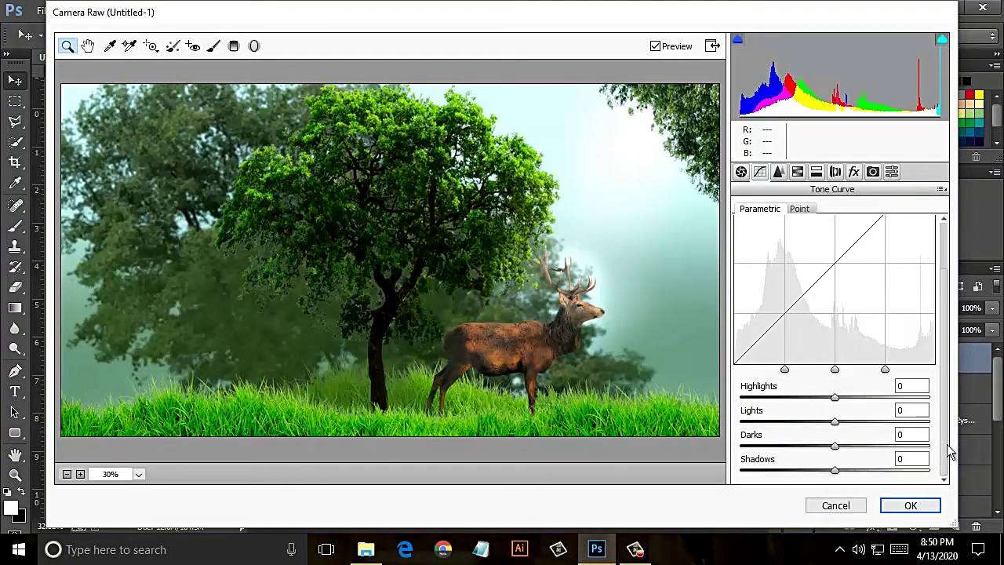
click(843, 421)
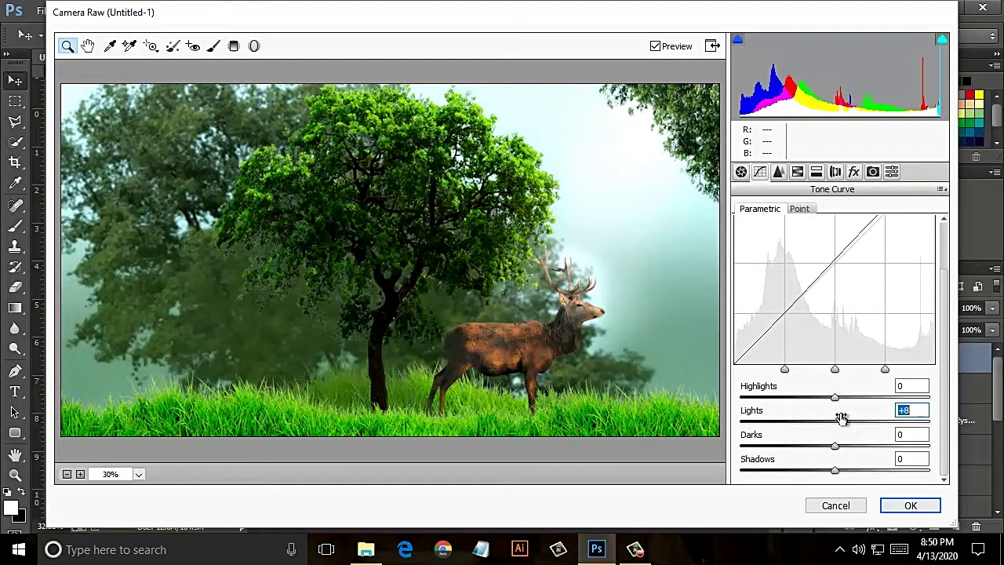
click(836, 399)
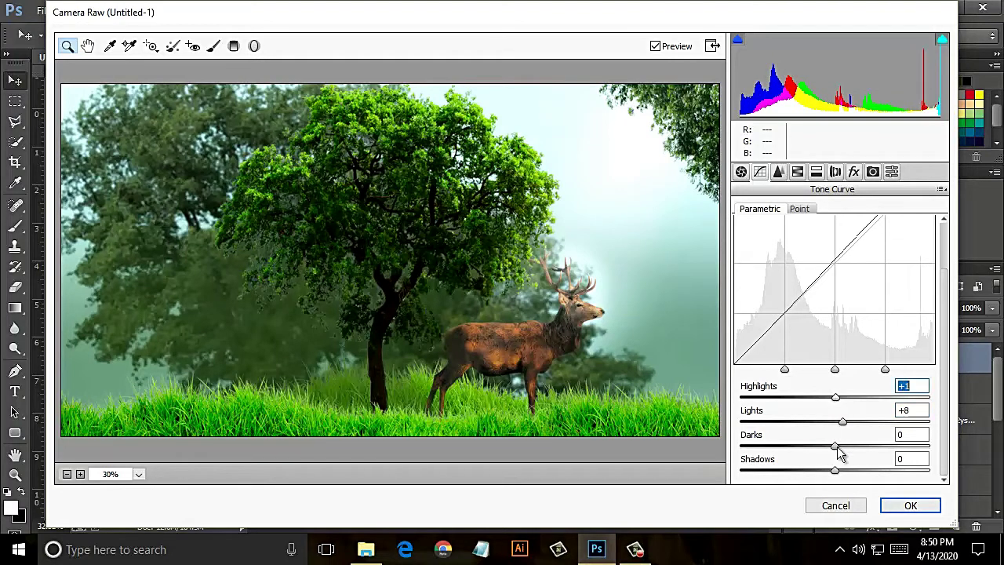
drag(836, 446, 833, 446)
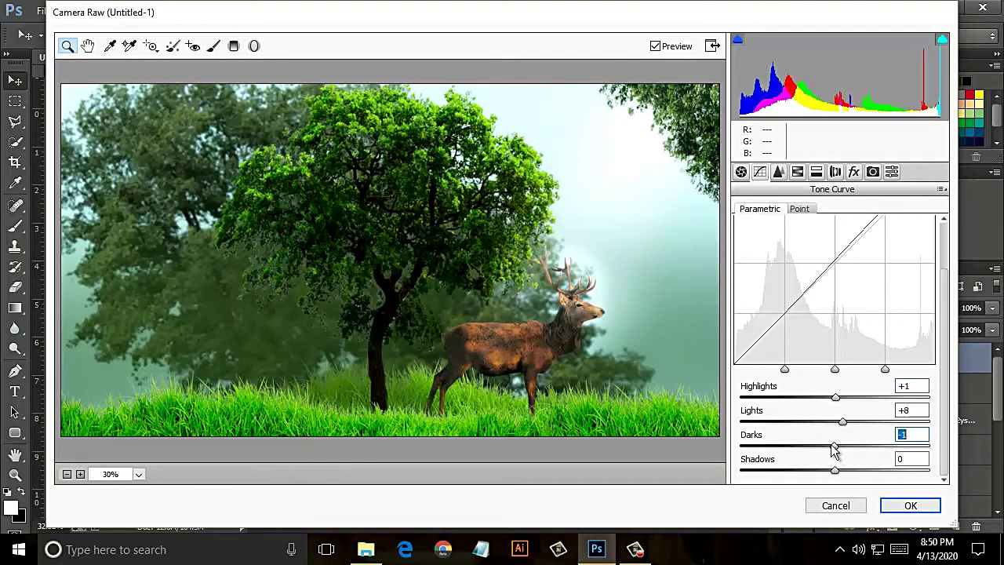
click(836, 451)
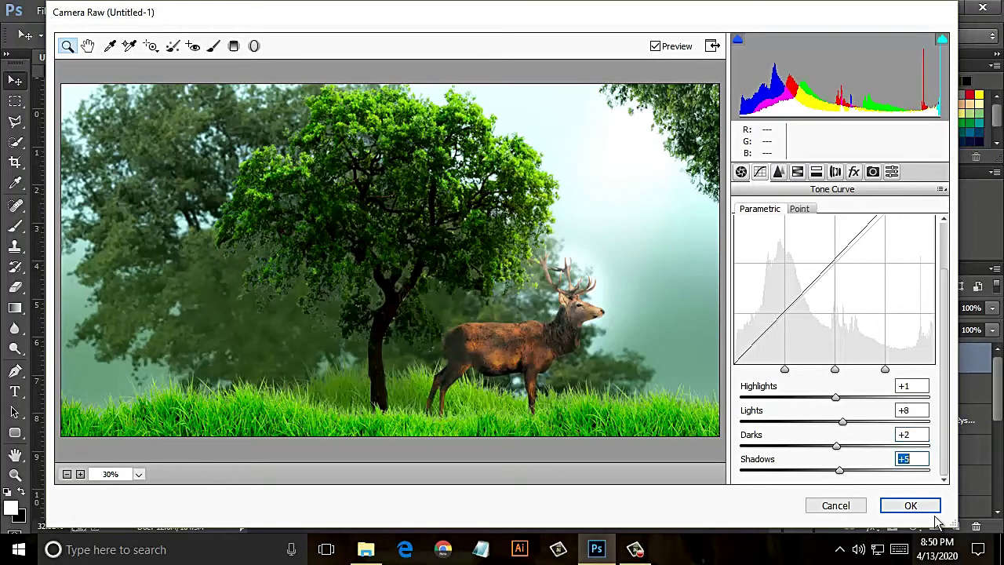
click(910, 505)
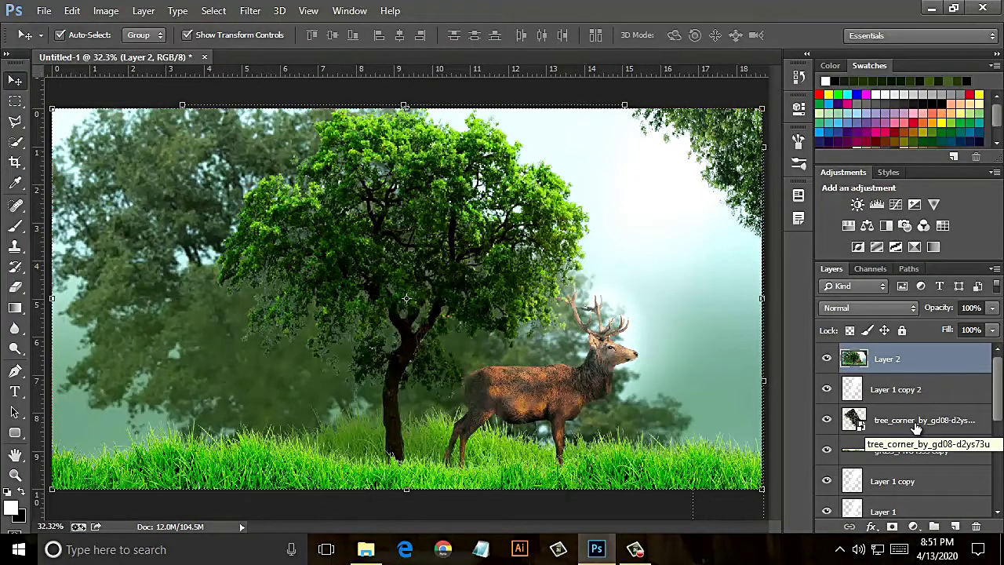
- Select the tree_PNG227 layer and switch to the Brush tool
scroll(902, 444, down, 2)
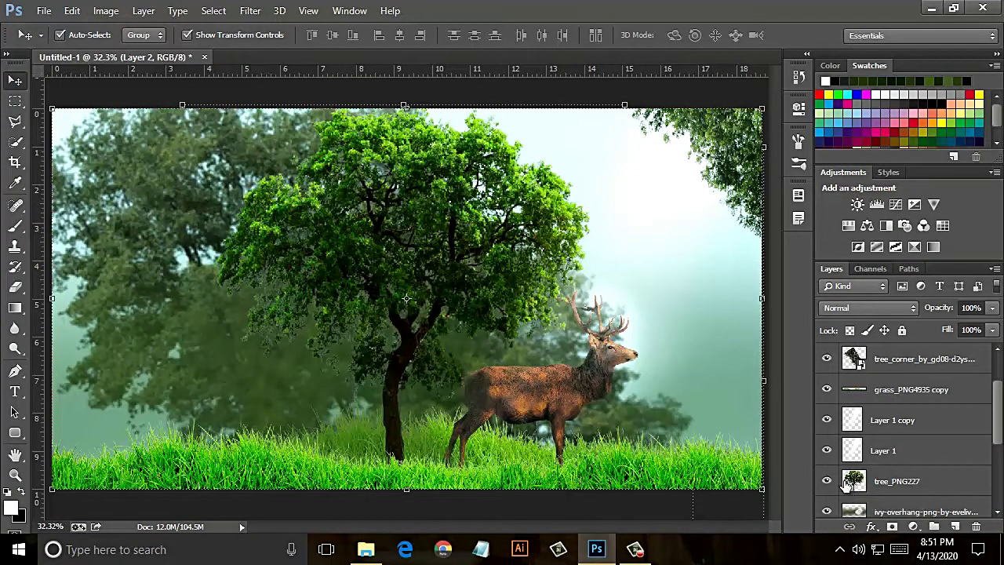
click(853, 481)
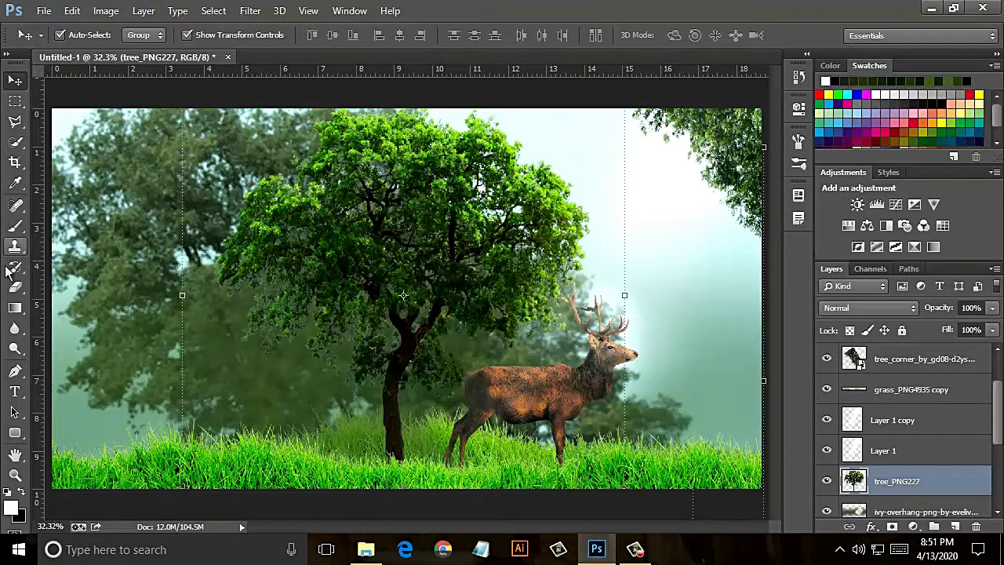
click(22, 227)
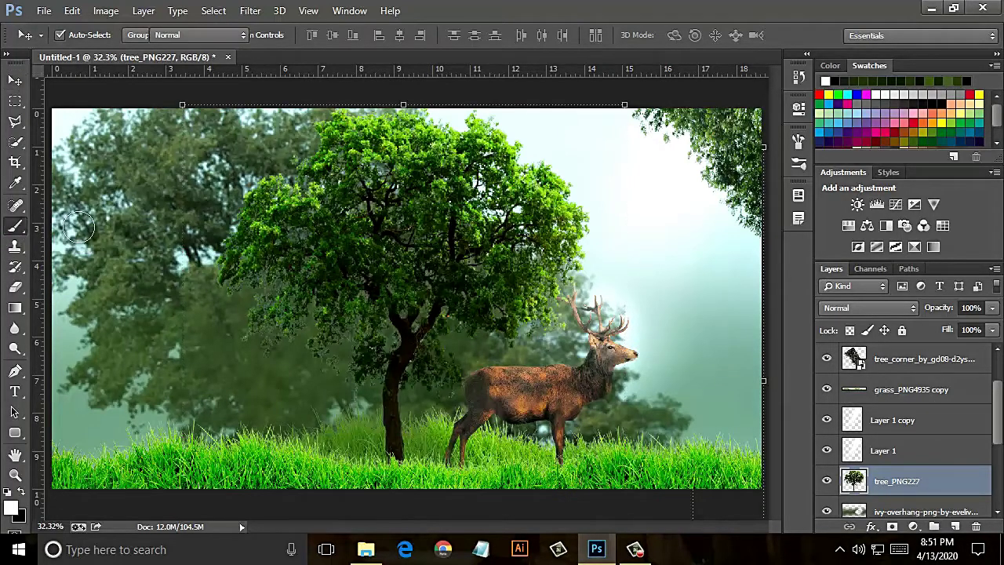
- Add a new layer above tree_PNG227 and sample a dark green from the scene as the brush colour
click(953, 527)
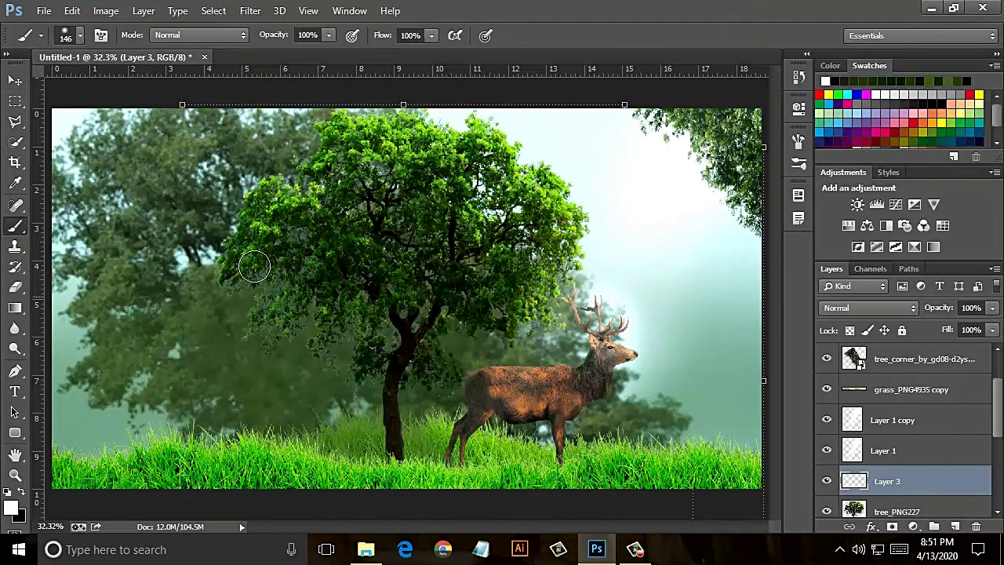
click(14, 183)
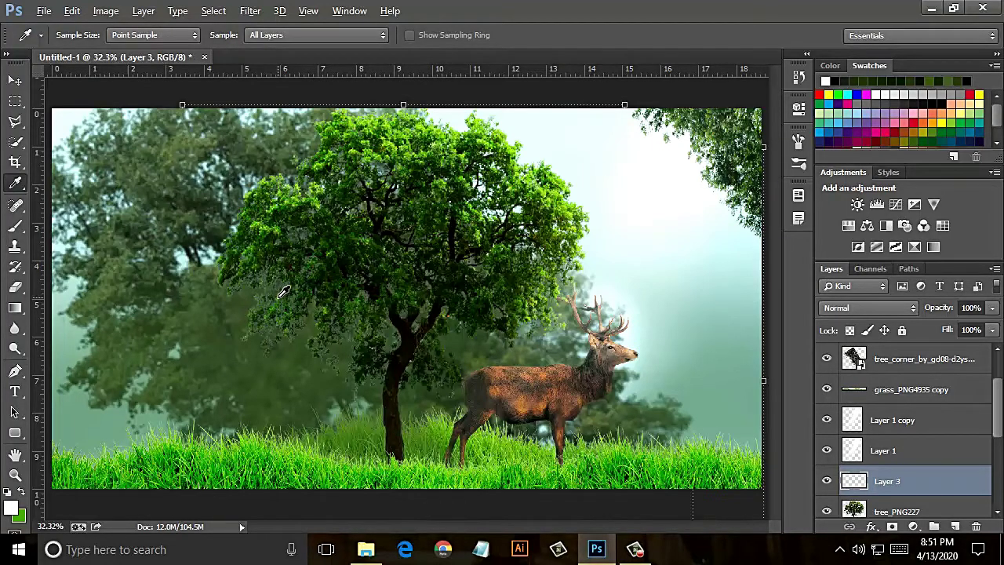
click(285, 293)
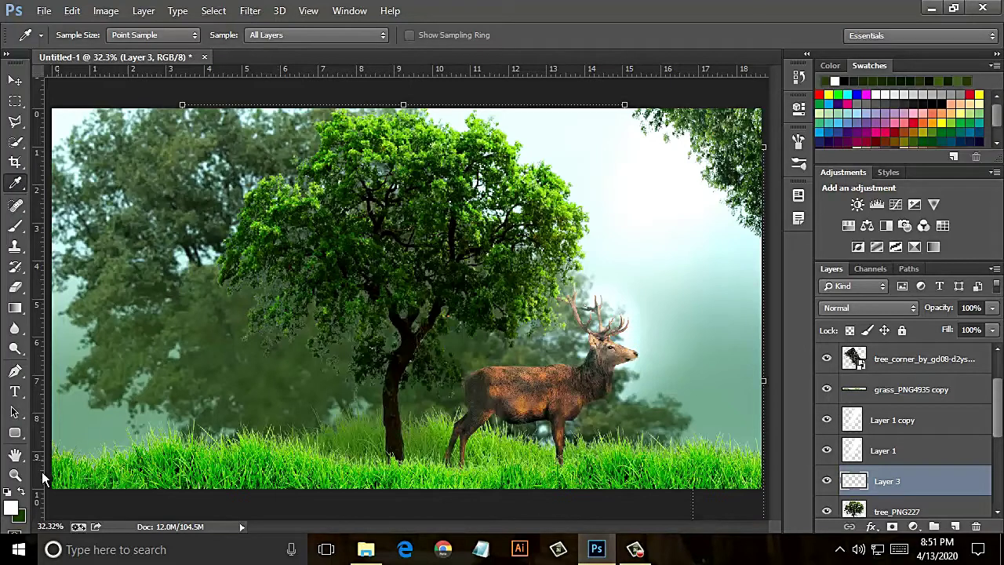
click(21, 491)
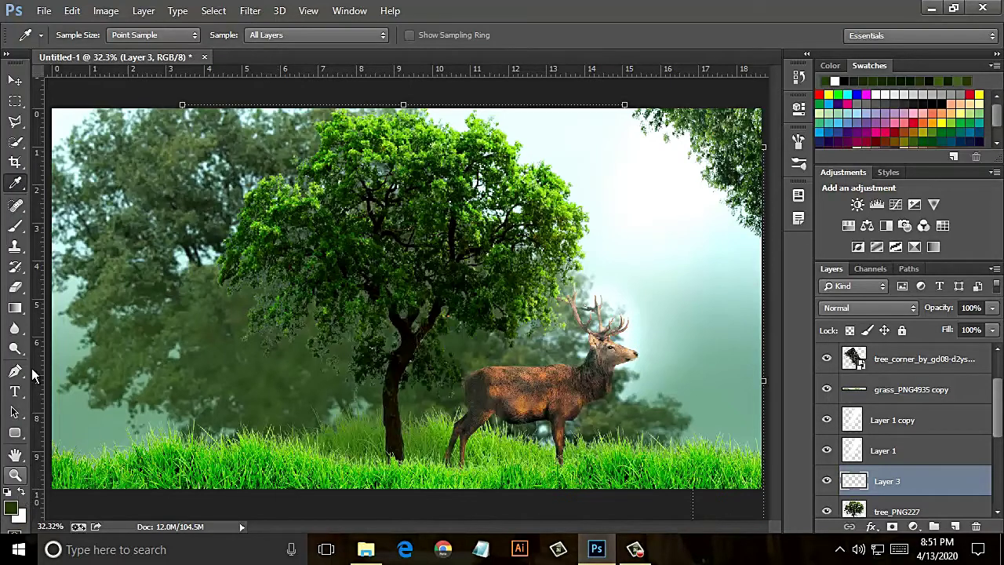
click(15, 226)
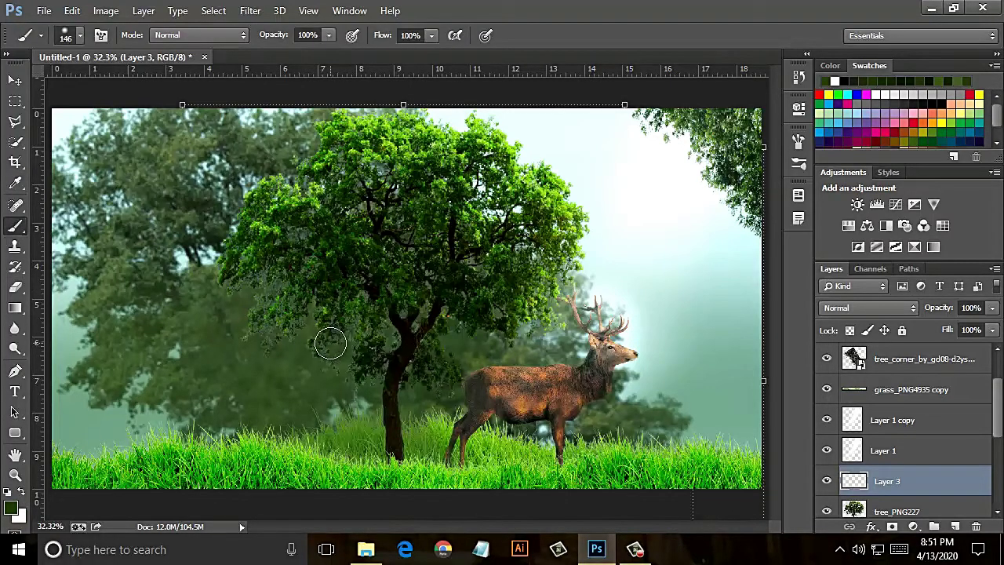
- Set brush flow to 40% and paint a faint green stroke across the background trees
click(430, 35)
drag(408, 53, 384, 53)
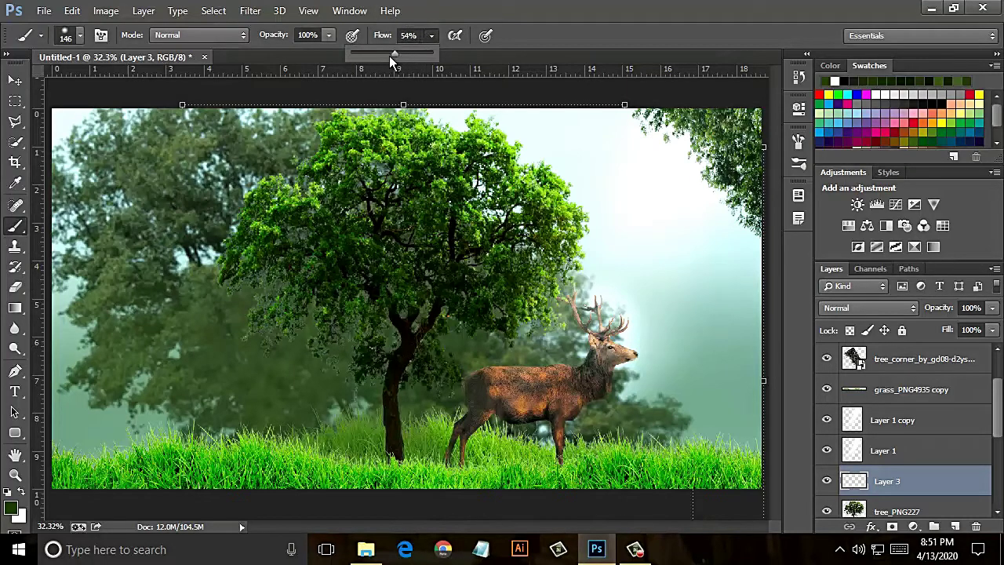
click(330, 345)
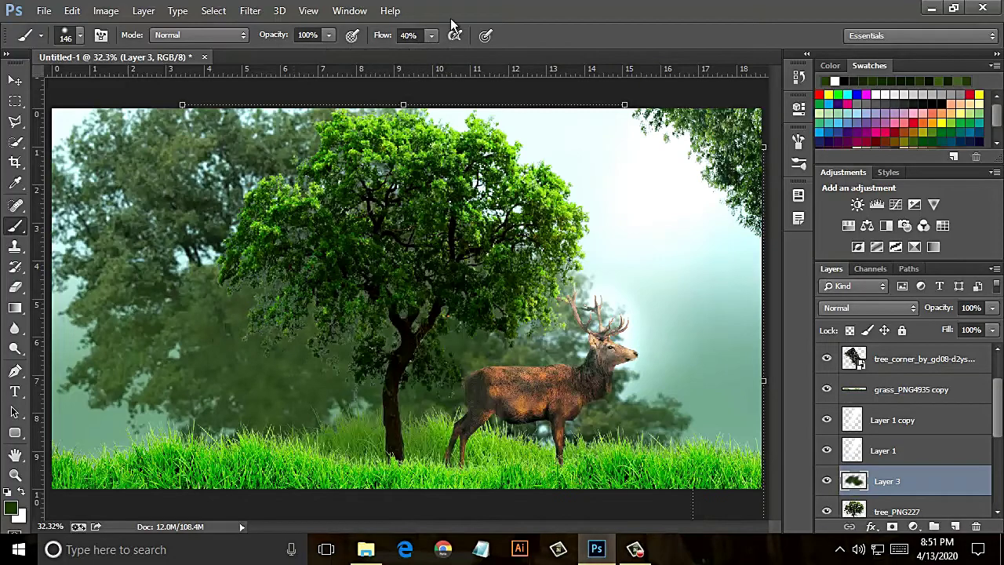
click(432, 35)
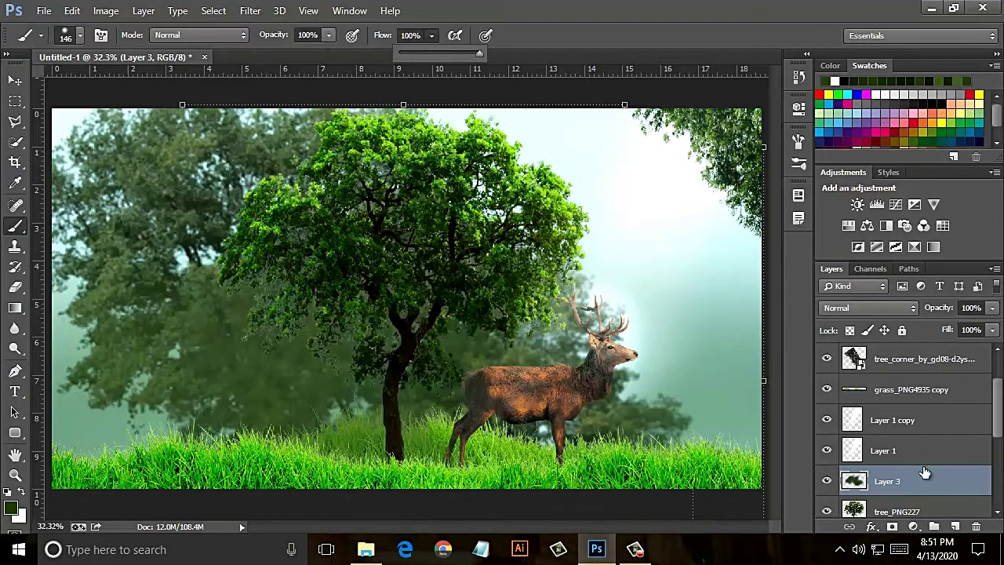
mouse_move(926, 480)
mouse_down()
mouse_move(944, 358)
mouse_move(935, 342)
mouse_up()
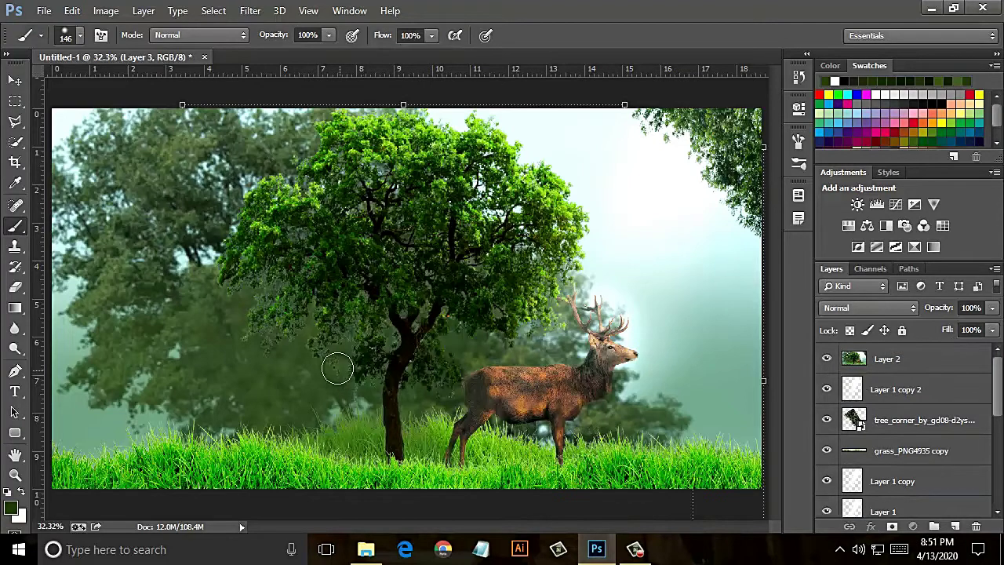
drag(239, 336, 341, 358)
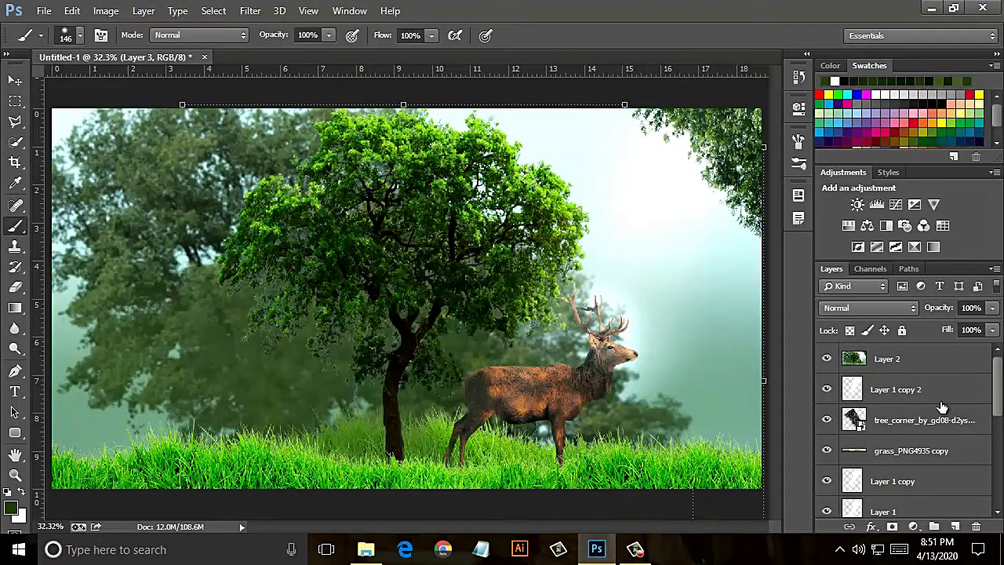
- Move Layer 3 up to sit just beneath the tree_corner layer
scroll(941, 409, down, 3)
scroll(933, 424, up, 3)
scroll(917, 456, down, 2)
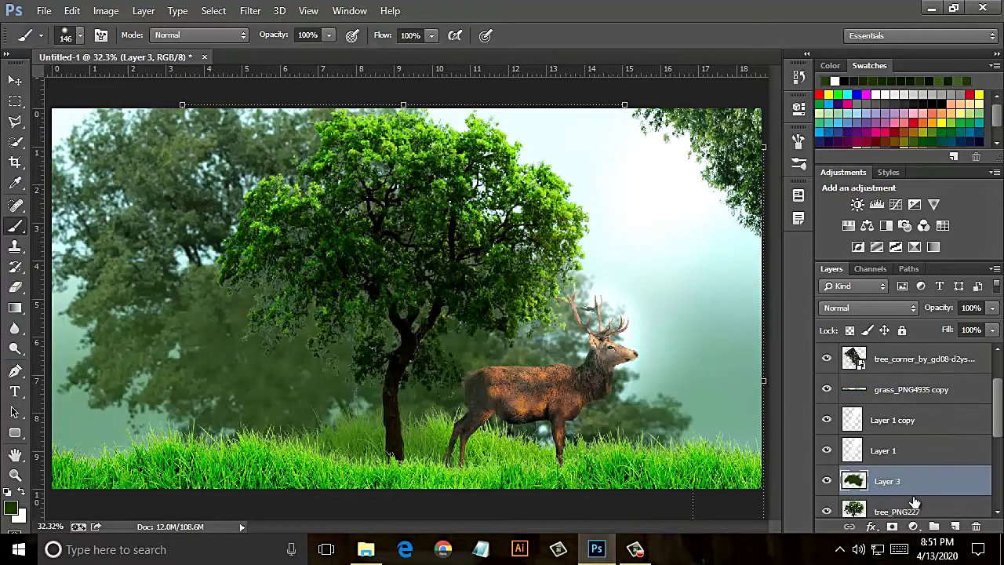
scroll(920, 393, up, 2)
click(919, 358)
scroll(927, 404, down, 2)
drag(900, 481, 933, 396)
- Move Layer 3 to the top, paint dark green over the left trees and trunk, and set Fill to 25%
scroll(938, 404, up, 3)
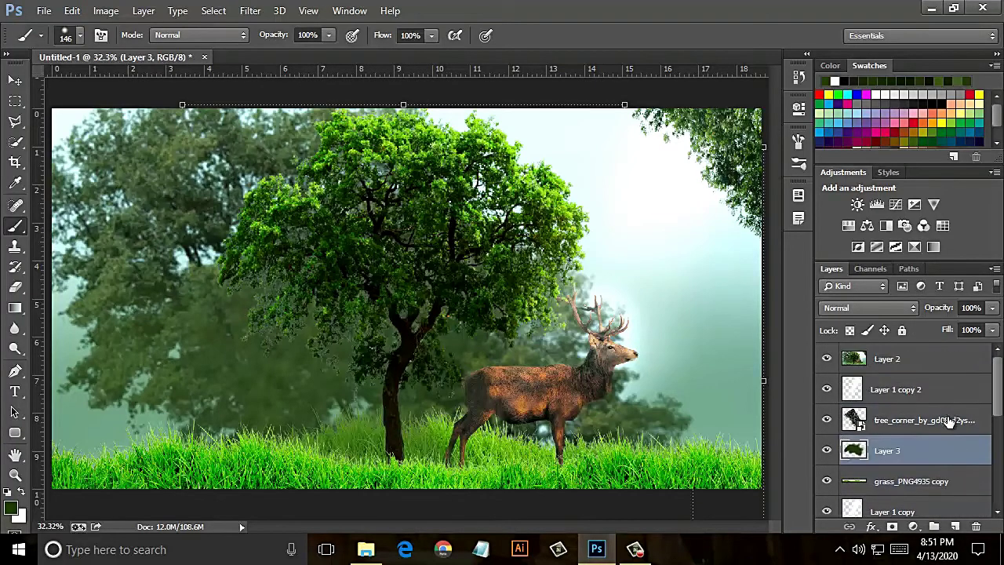
drag(926, 451, 918, 351)
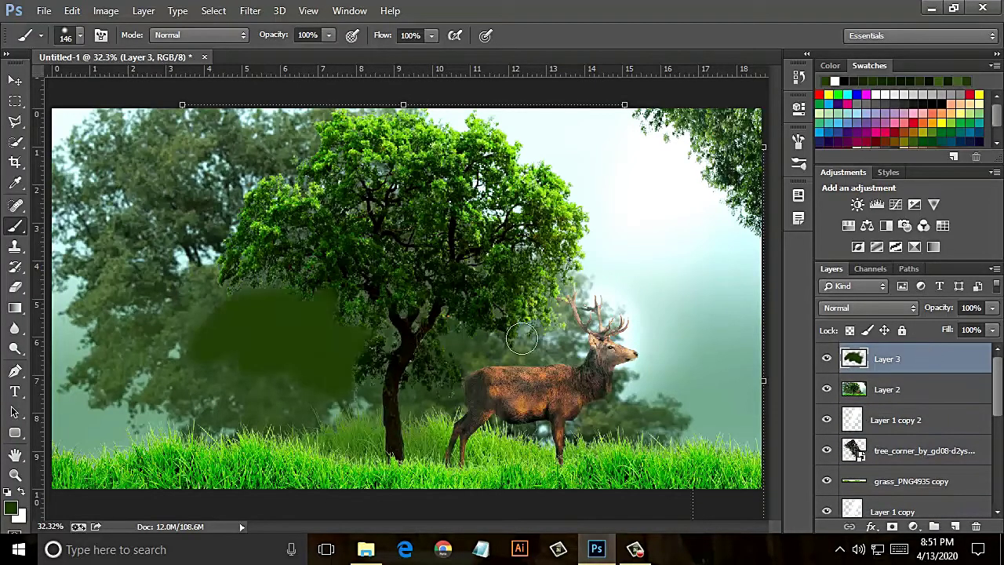
mouse_move(361, 393)
mouse_down()
mouse_move(365, 332)
mouse_move(235, 289)
mouse_move(293, 259)
mouse_move(342, 298)
mouse_move(369, 353)
mouse_move(425, 371)
mouse_move(291, 298)
mouse_move(204, 278)
mouse_move(300, 399)
mouse_move(263, 377)
mouse_up()
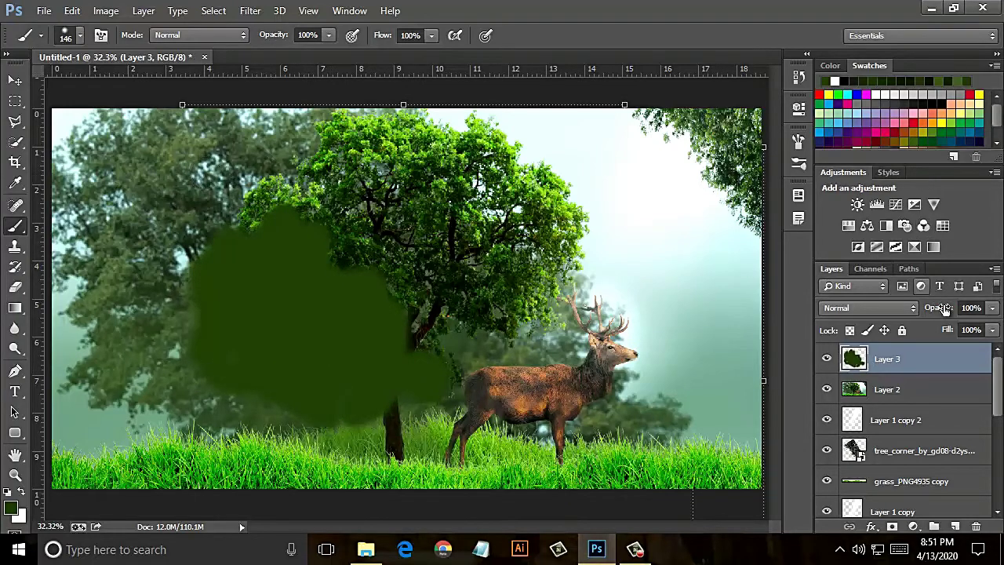
click(993, 331)
drag(953, 346, 932, 348)
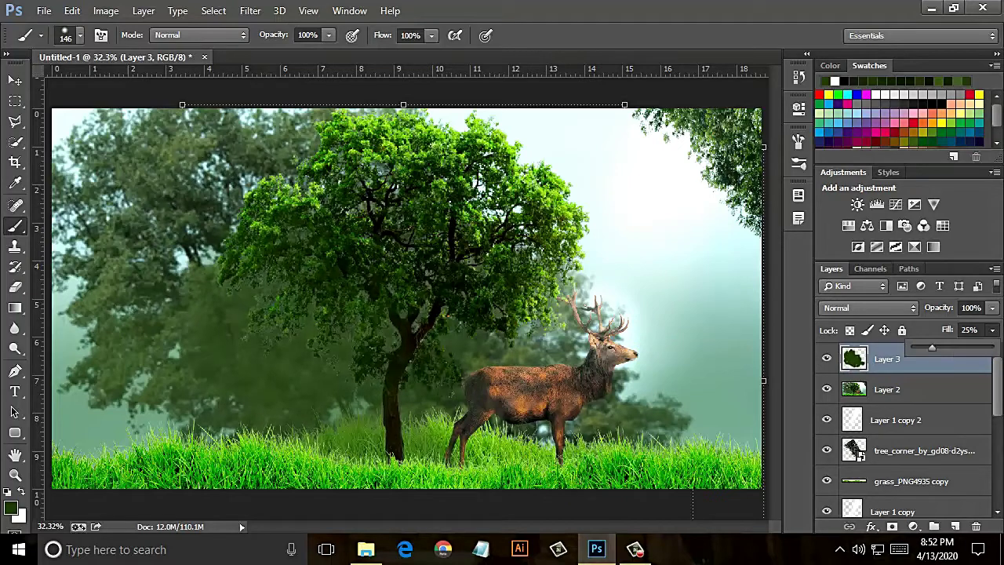
- Apply a roughly 72 px Gaussian Blur to Layer 3 and raise its fill to 43%
click(250, 10)
mouse_move(258, 183)
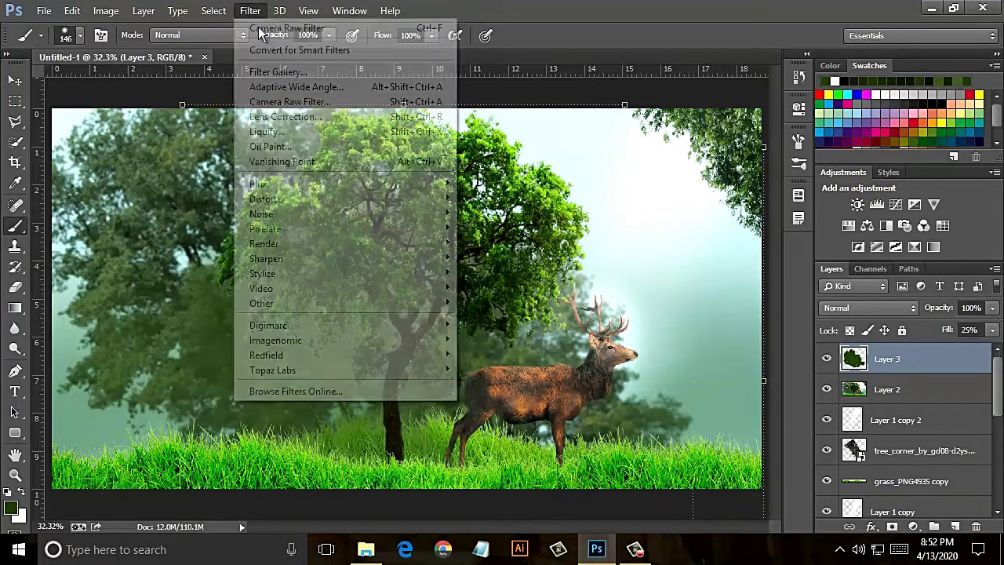
click(533, 292)
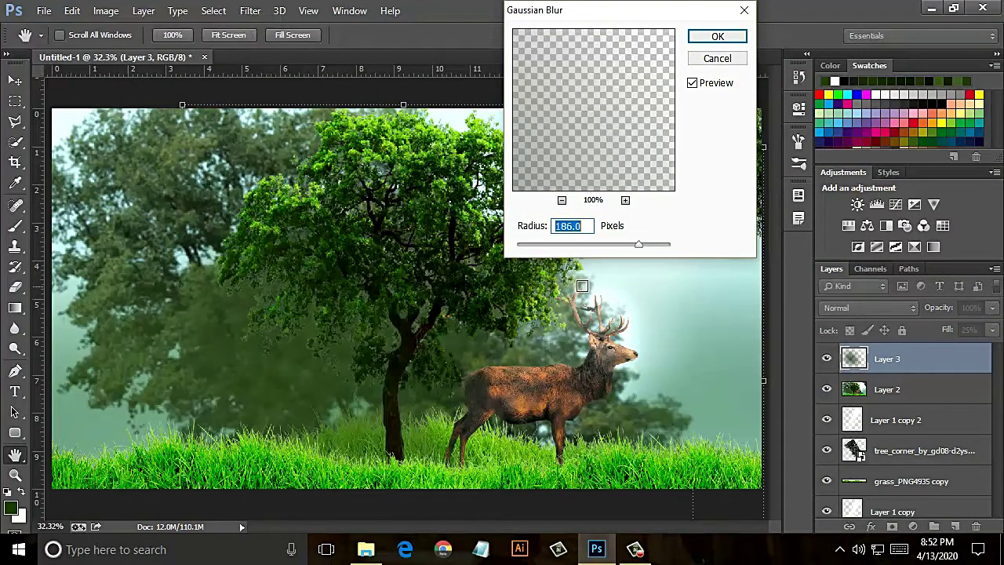
drag(638, 245, 607, 244)
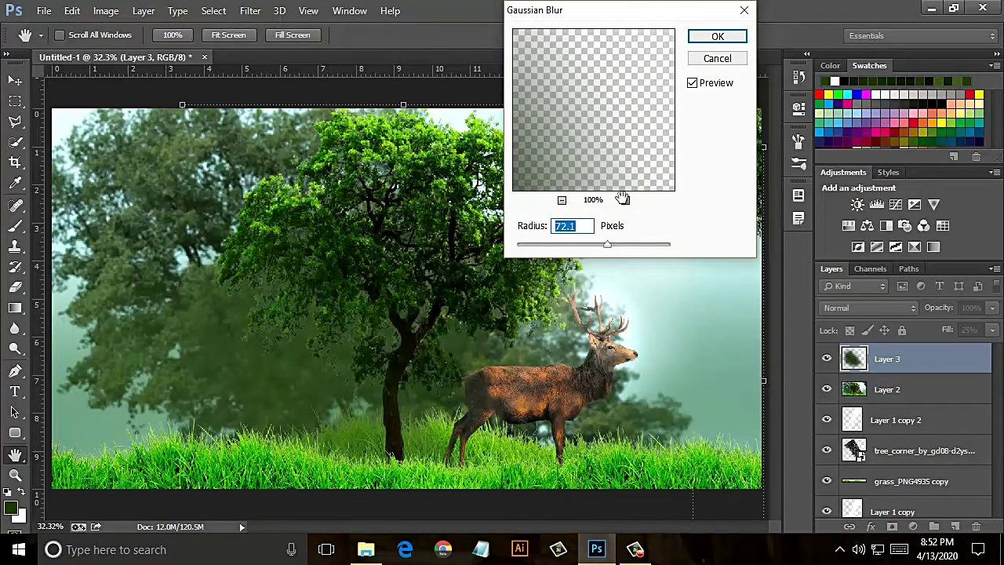
click(718, 38)
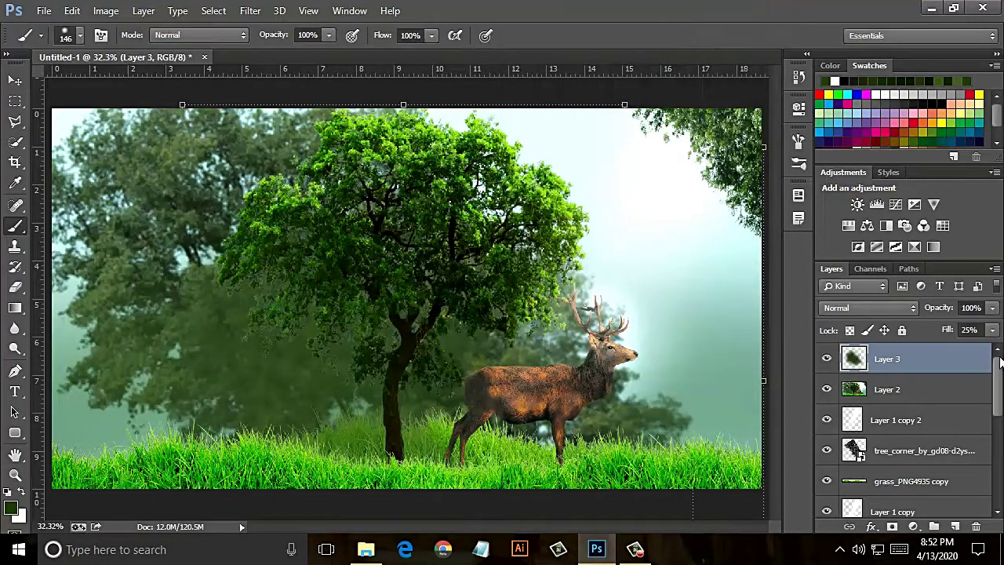
click(992, 330)
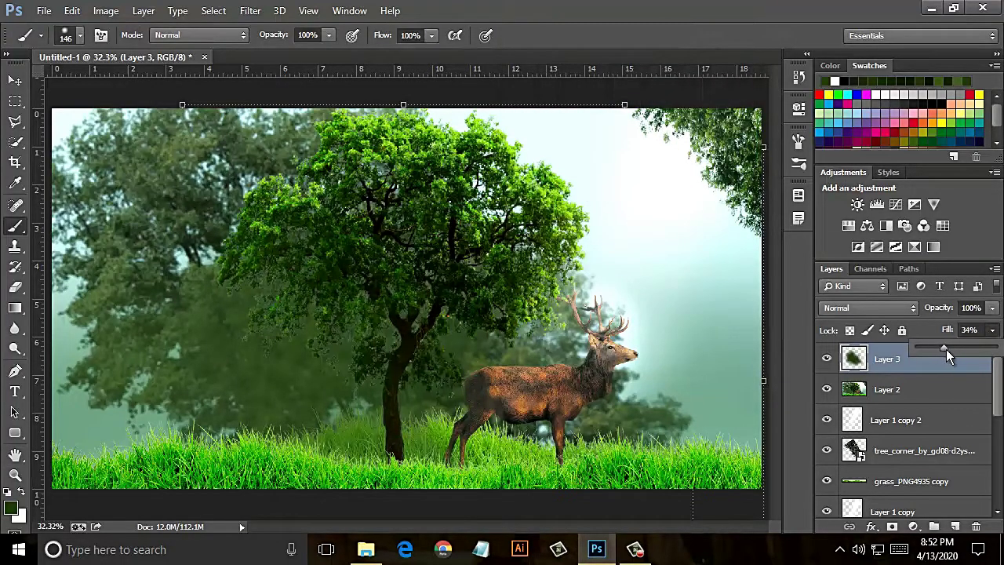
drag(943, 348, 951, 350)
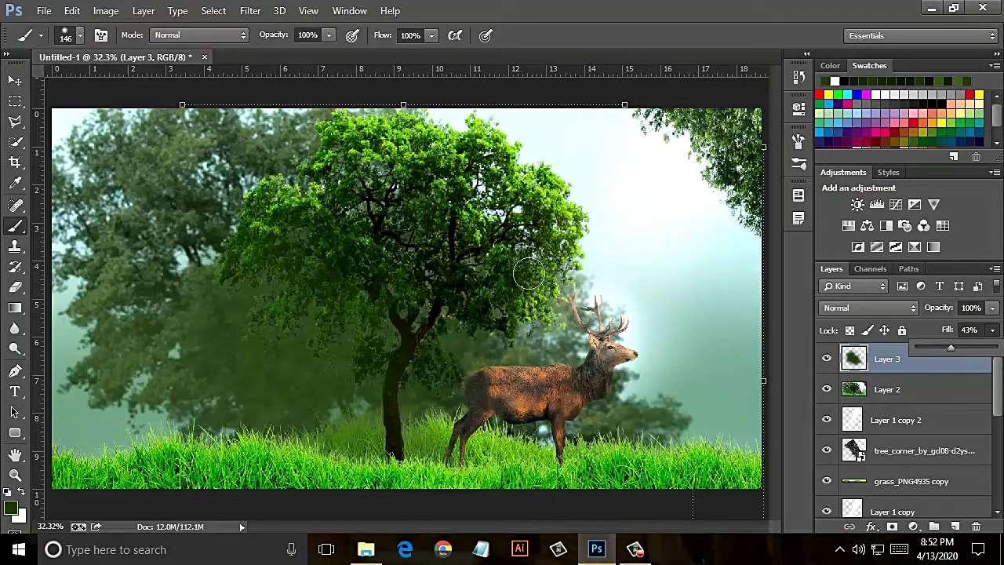
click(15, 81)
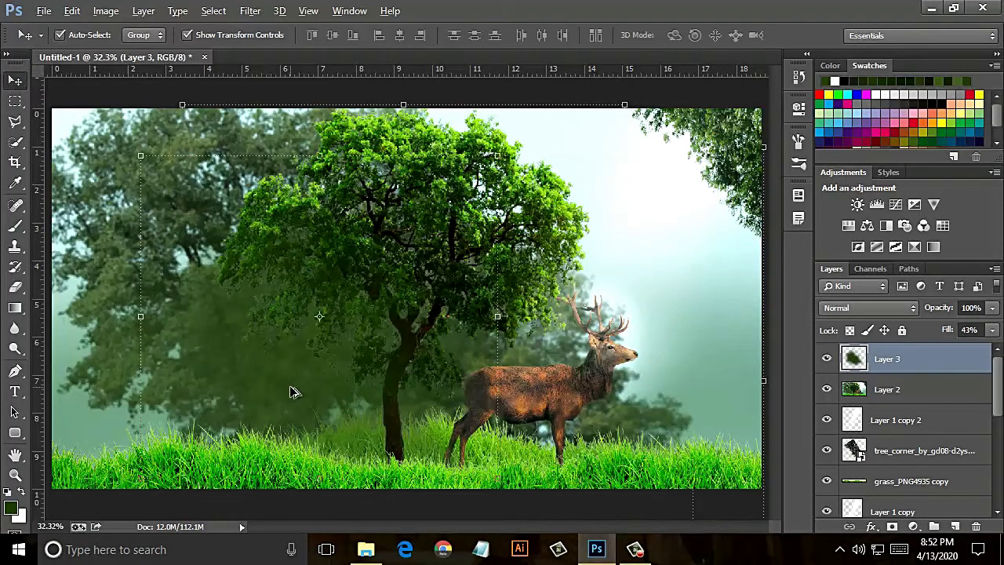
- Duplicate the foliage layer three times, placing copies lower-left and upper-right
mouse_move(291, 392)
mouse_down()
mouse_move(90, 445)
mouse_move(76, 420)
mouse_up()
key(ctrl+j)
mouse_move(153, 406)
mouse_down()
mouse_move(176, 243)
mouse_move(225, 216)
mouse_move(172, 211)
mouse_up()
key(ctrl+j)
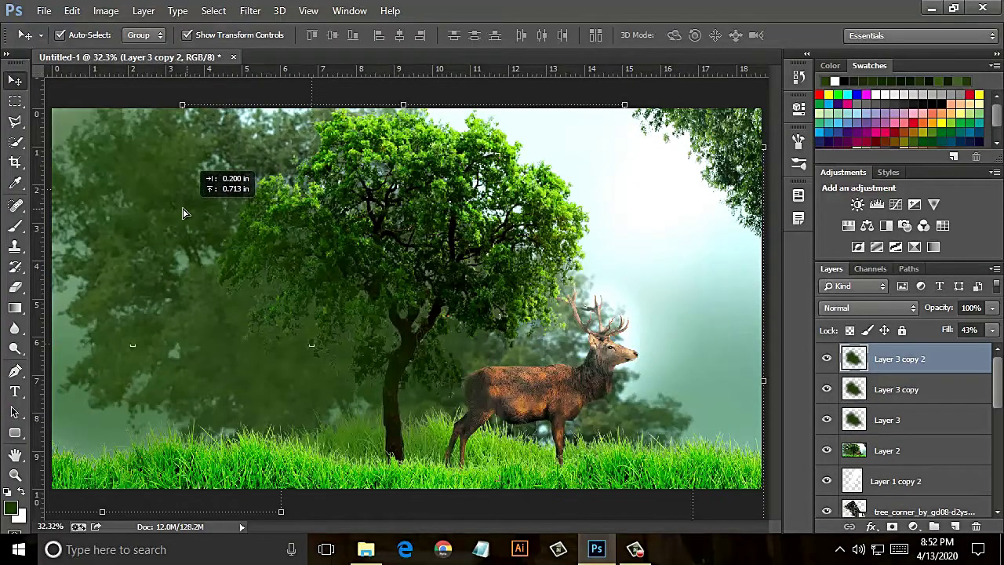
key(ctrl+j)
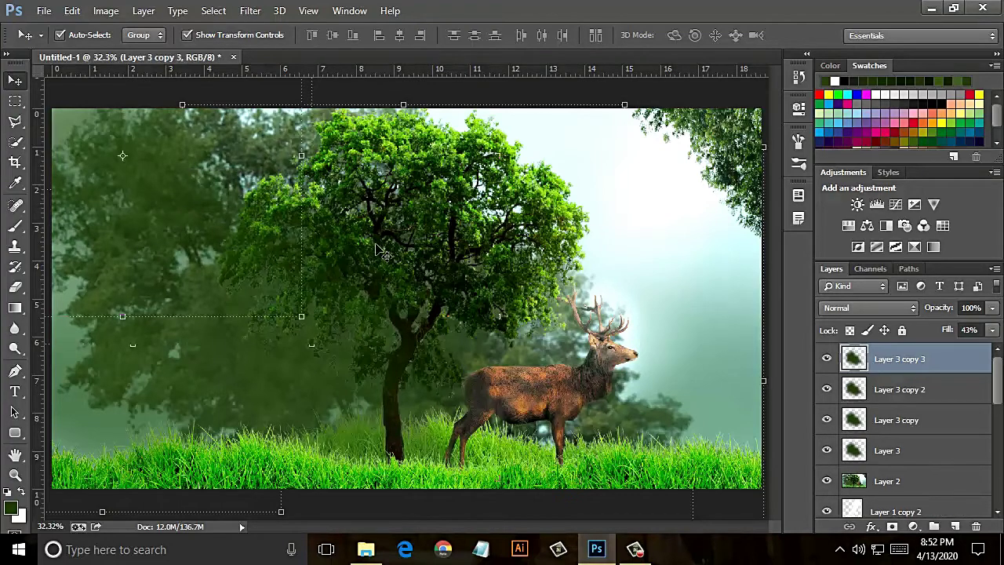
- Lower the newest copy to 77% opacity, fade Layer 3 copy 2's fill, and slightly reduce Layer 3's opacity
mouse_move(993, 308)
mouse_down()
mouse_move(976, 331)
mouse_move(952, 331)
mouse_up()
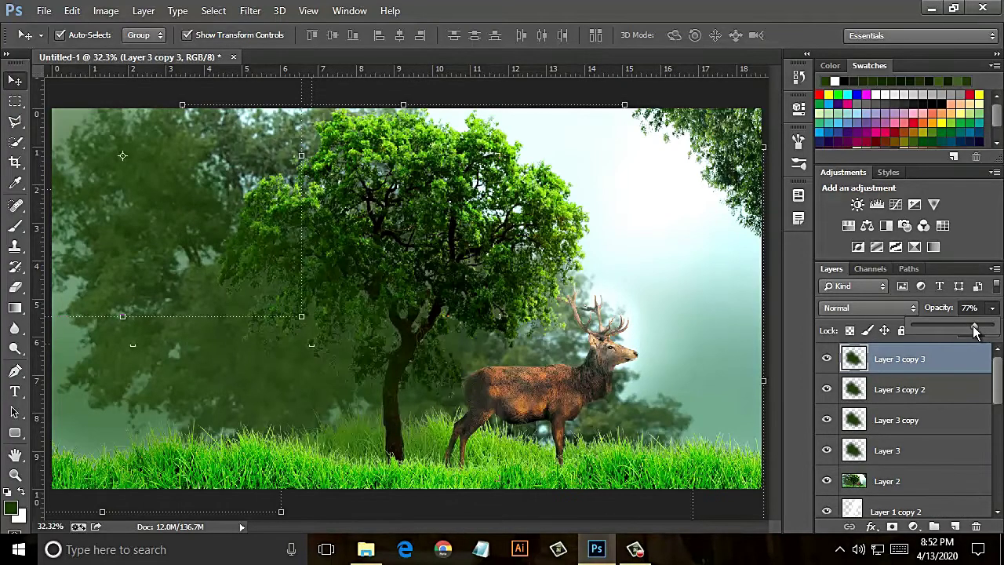
click(957, 381)
click(993, 331)
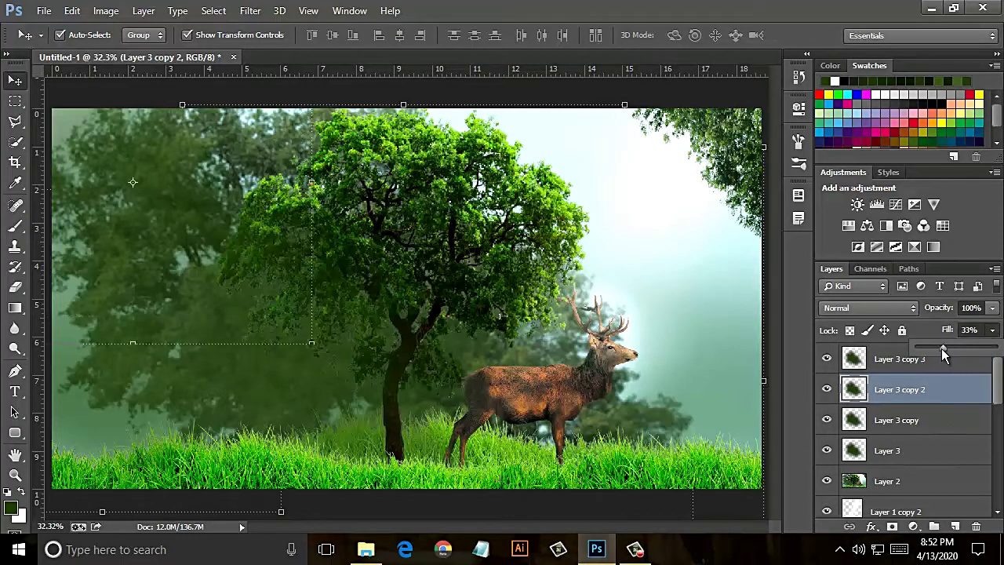
drag(941, 348, 934, 347)
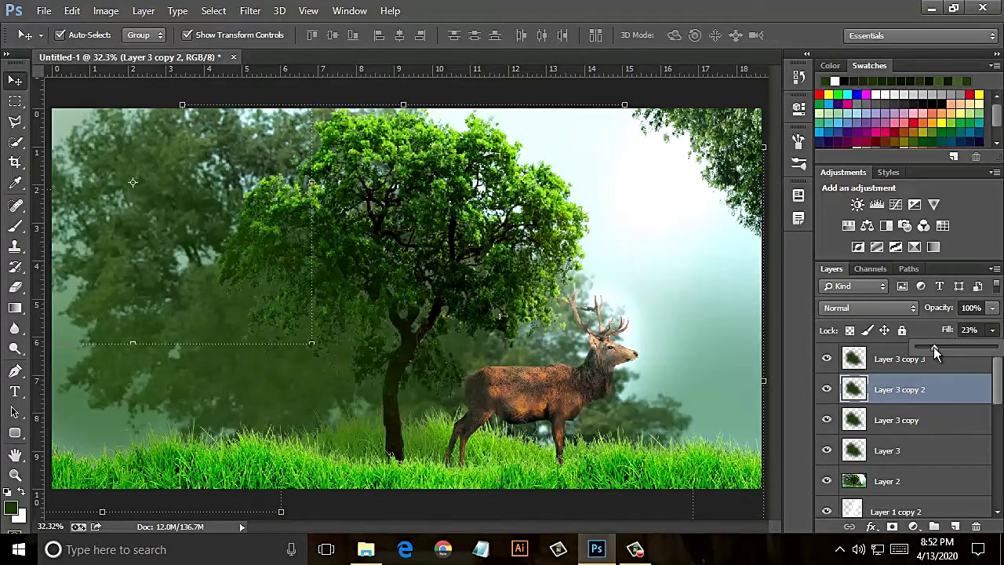
click(918, 420)
click(993, 332)
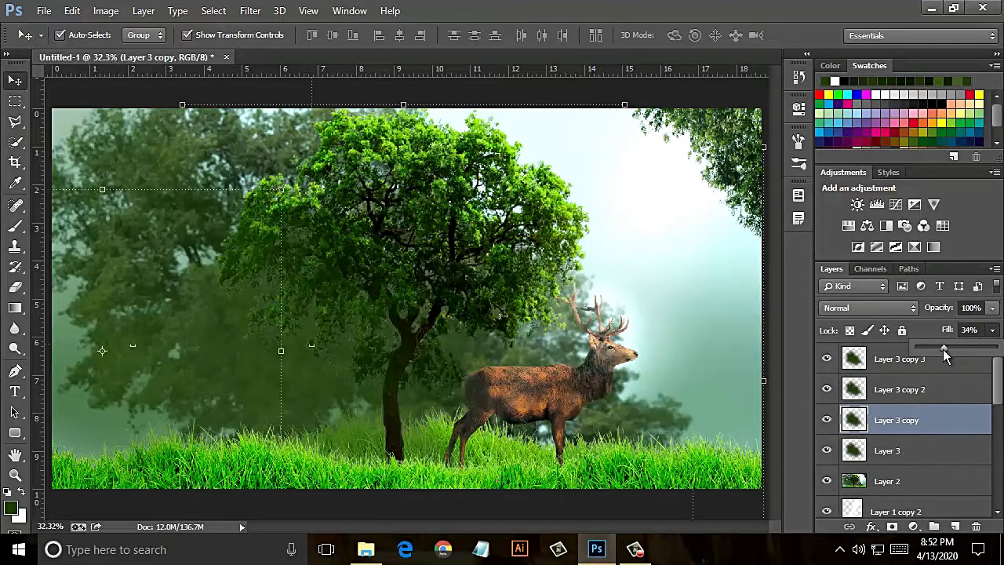
click(916, 450)
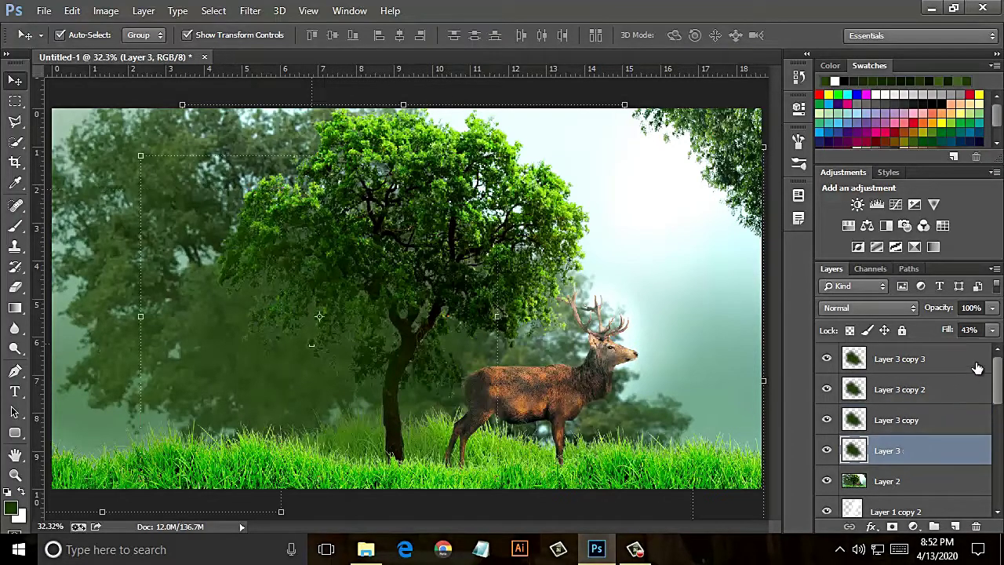
drag(990, 314, 989, 329)
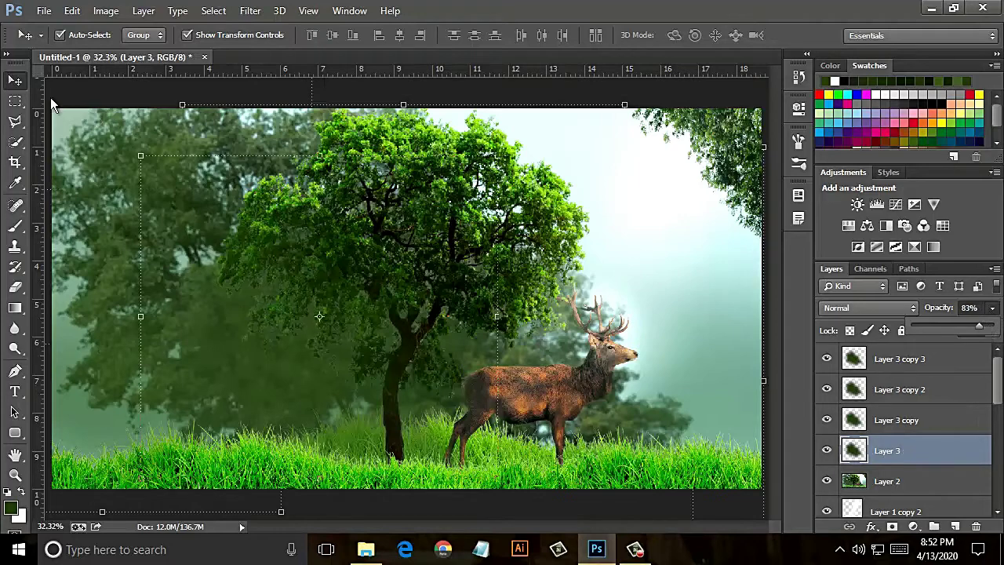
- Move Layer 3 copy 3 to the top centre of the canvas
click(15, 101)
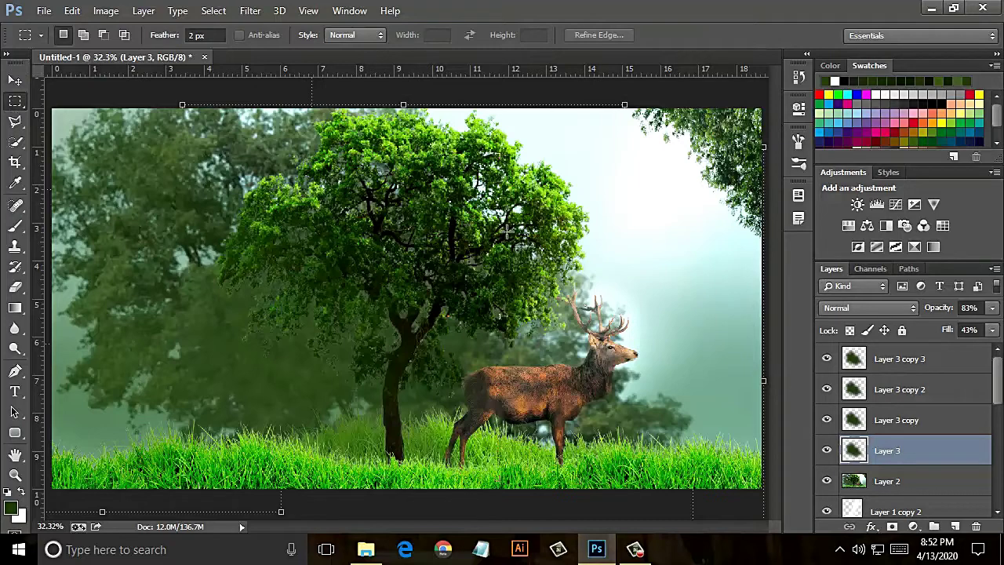
click(905, 363)
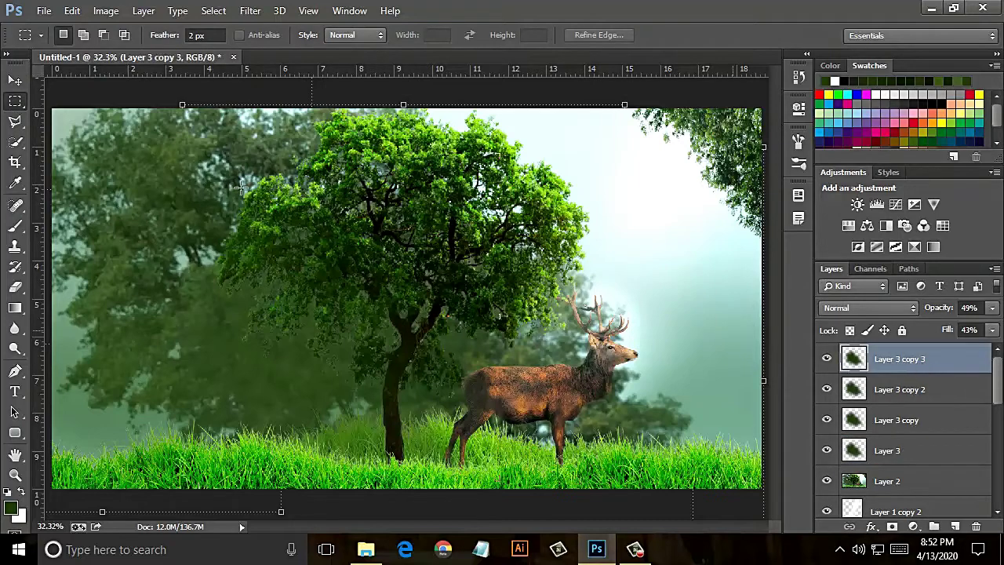
click(15, 80)
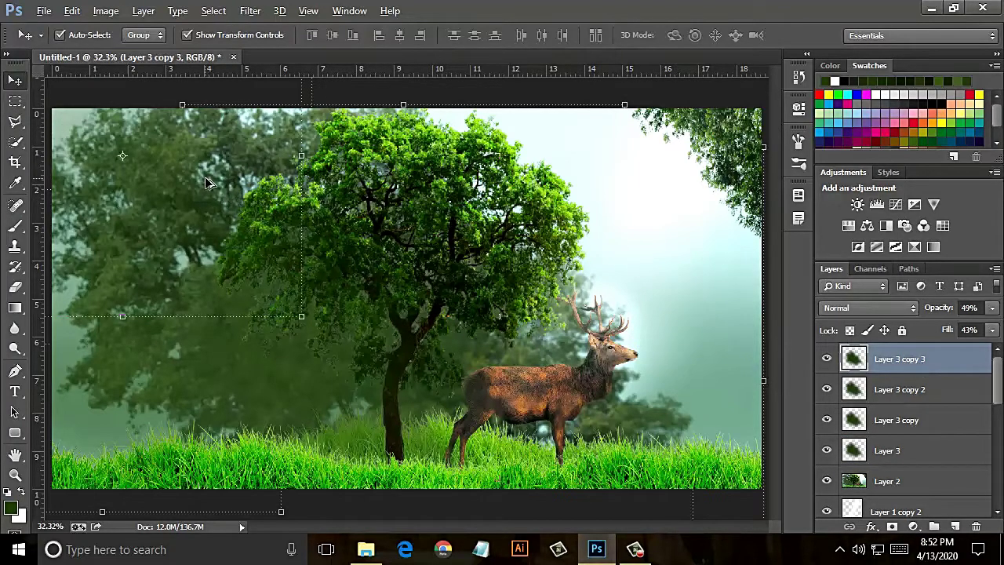
drag(206, 183, 514, 76)
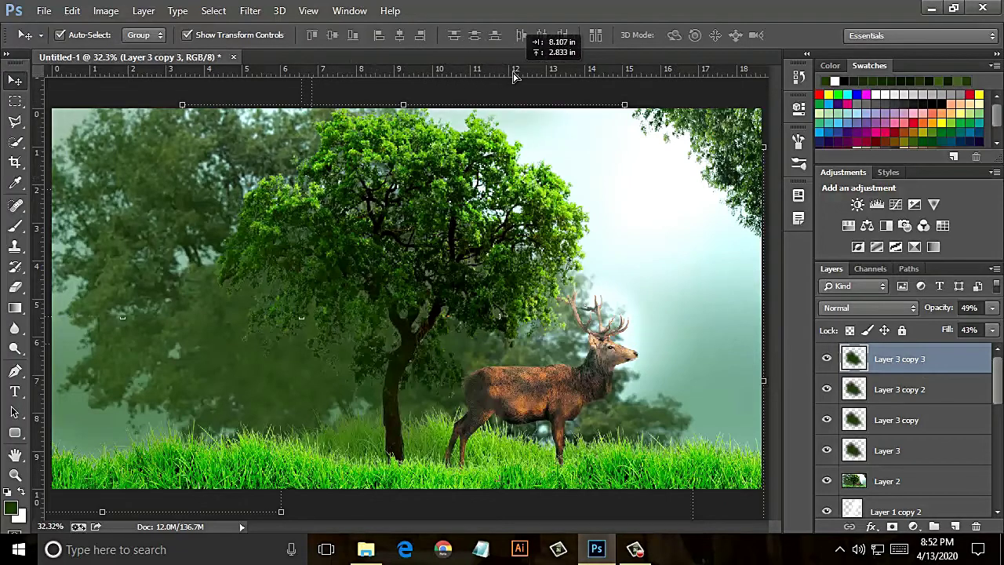
drag(513, 76, 511, 78)
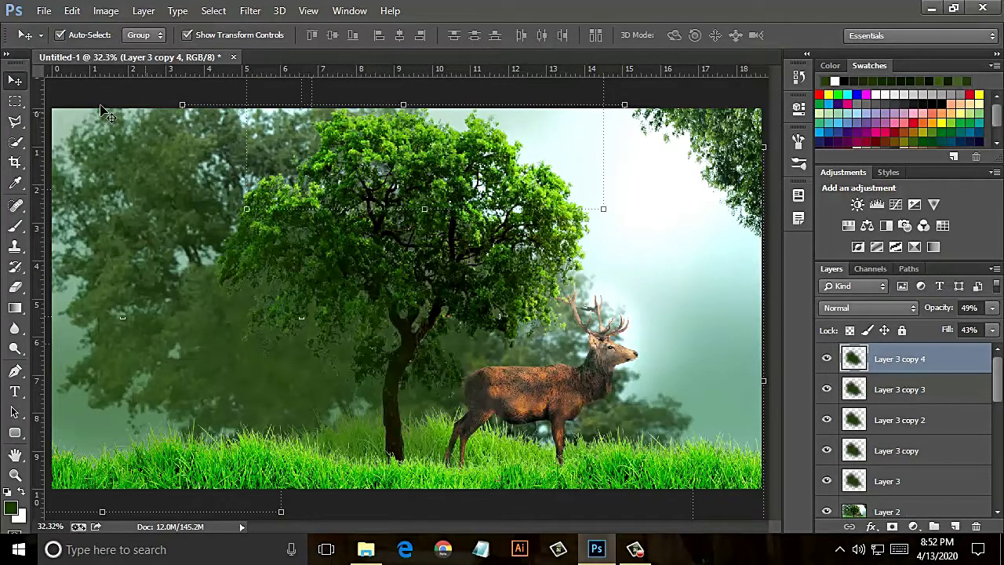
- Select all five foliage layers, Layer 3 through Layer 3 copy 4
click(15, 100)
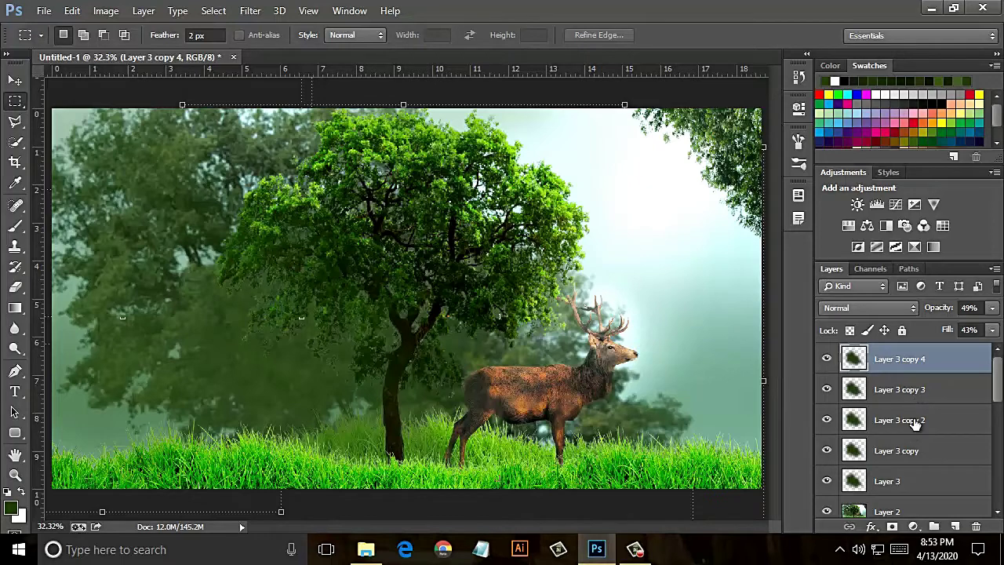
ctrl+click(916, 392)
ctrl+click(916, 422)
ctrl+click(916, 452)
ctrl+click(914, 477)
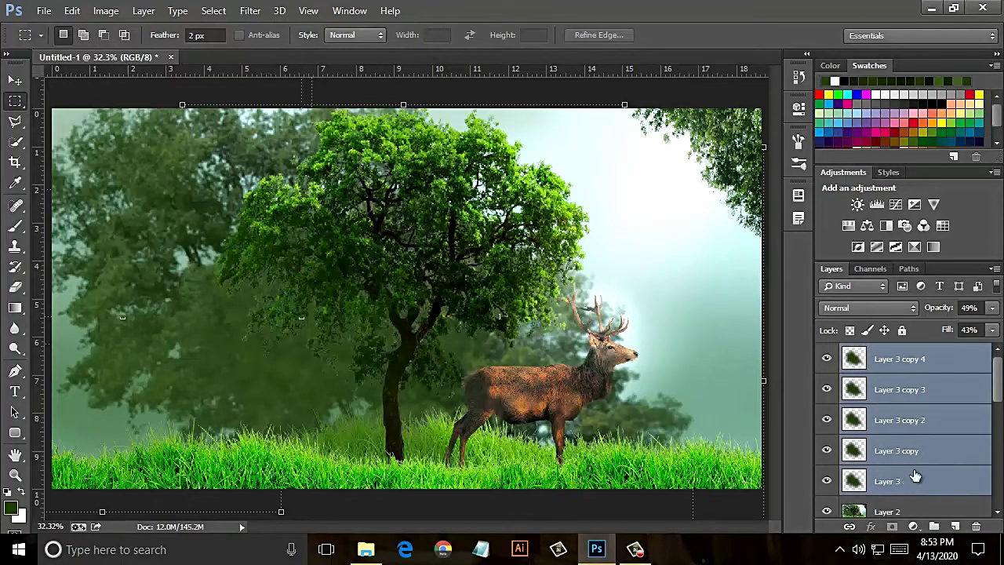
- Merge the selected foliage layers into Layer 3 copy 4, keeping its opacity at 100%
right_click(918, 427)
key(Return)
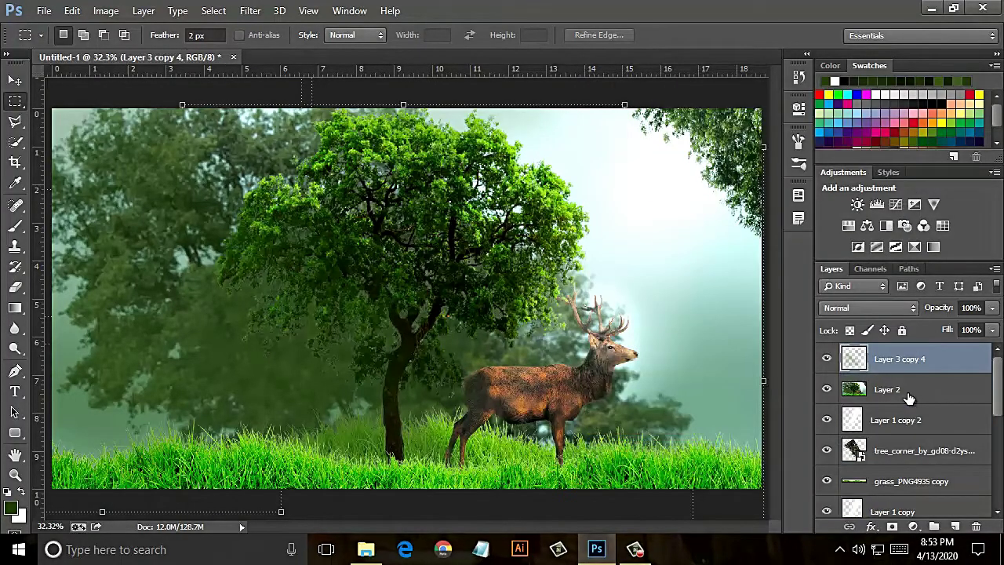
click(993, 330)
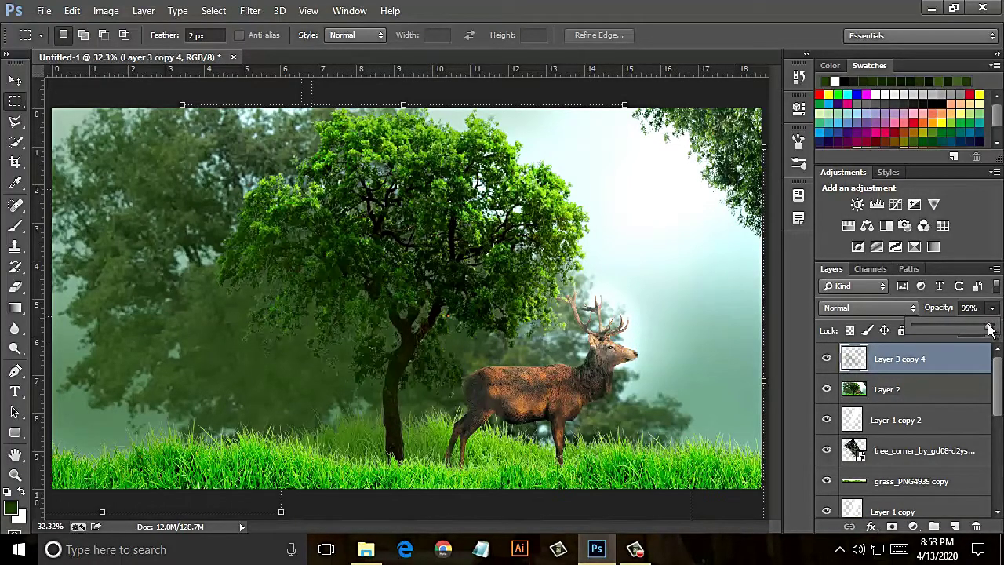
drag(986, 330, 954, 329)
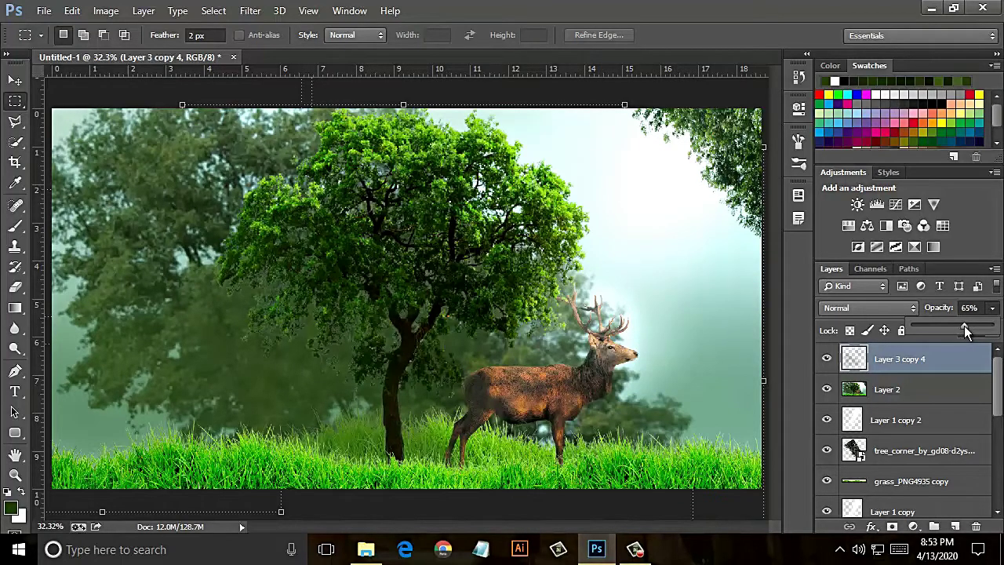
drag(964, 327, 996, 336)
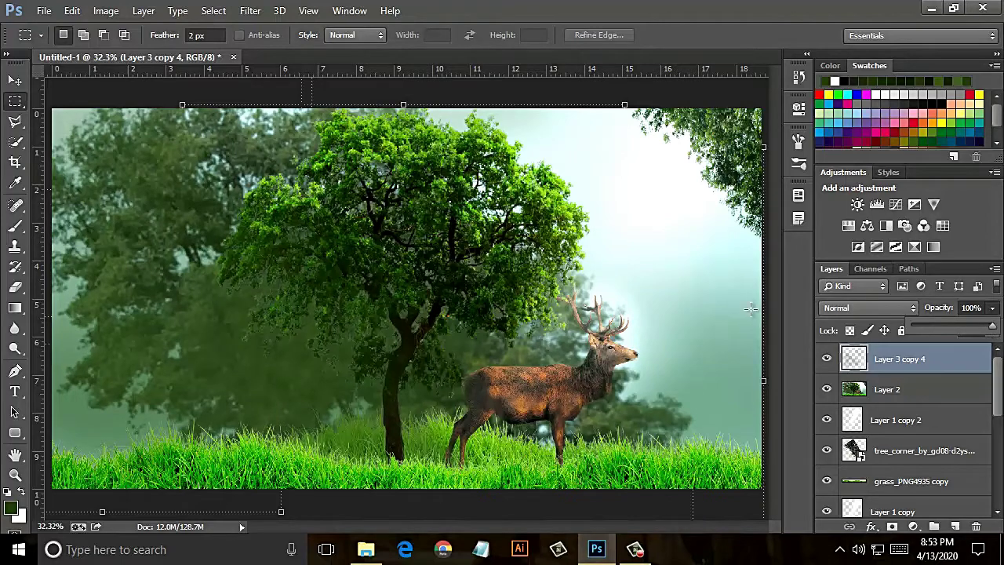
- Zoom in to inspect the tree crown foliage, then zoom back out to the whole image
key(ctrl+plus)
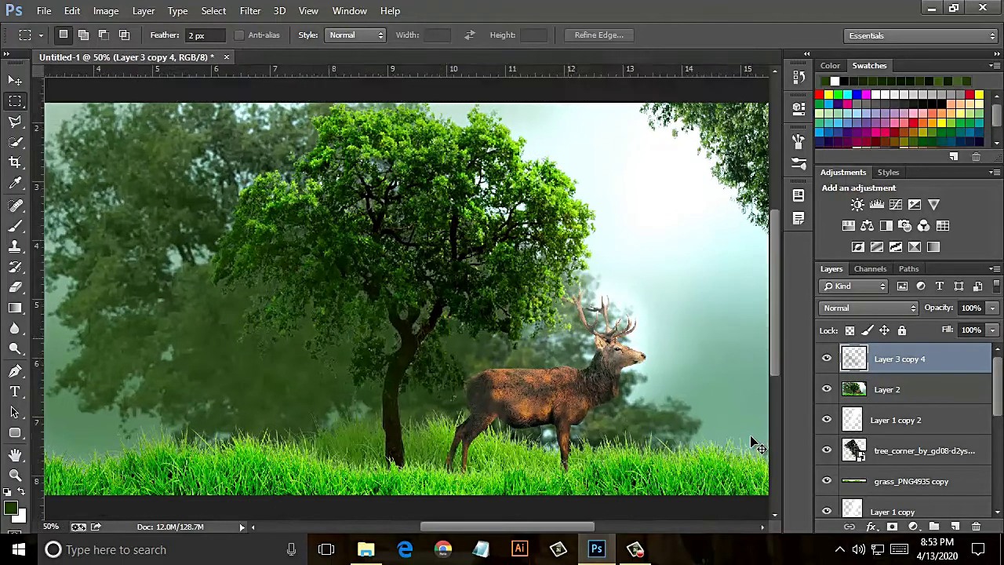
key(ctrl+plus)
key(ctrl+plus)
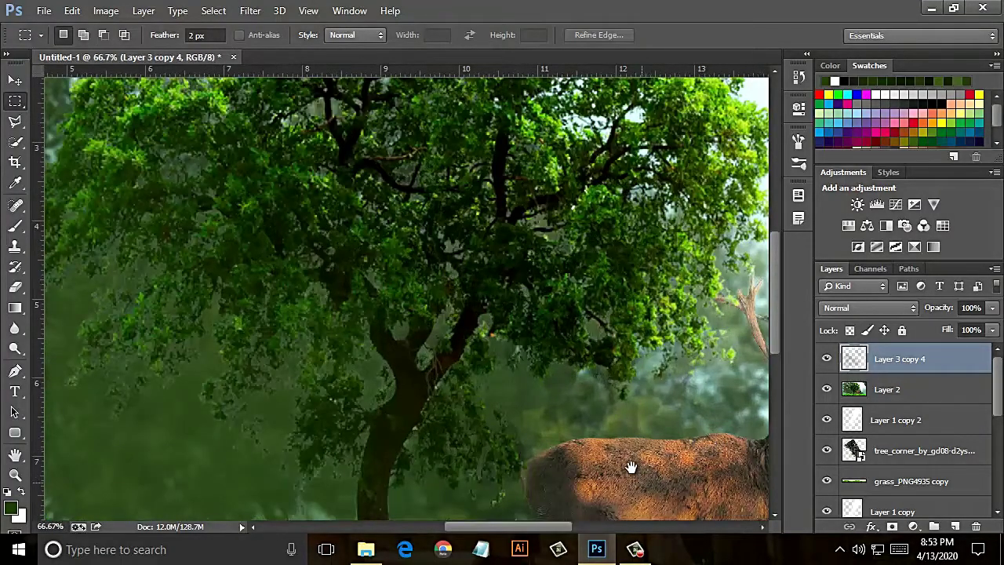
mouse_move(632, 463)
mouse_down()
mouse_move(234, 387)
mouse_move(473, 347)
mouse_move(657, 258)
mouse_up()
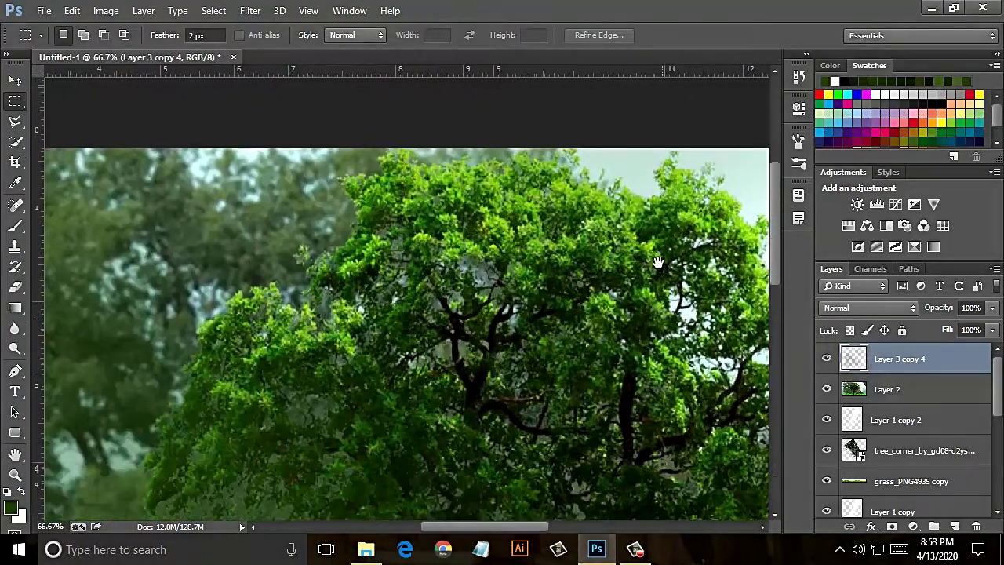
key(ctrl+0)
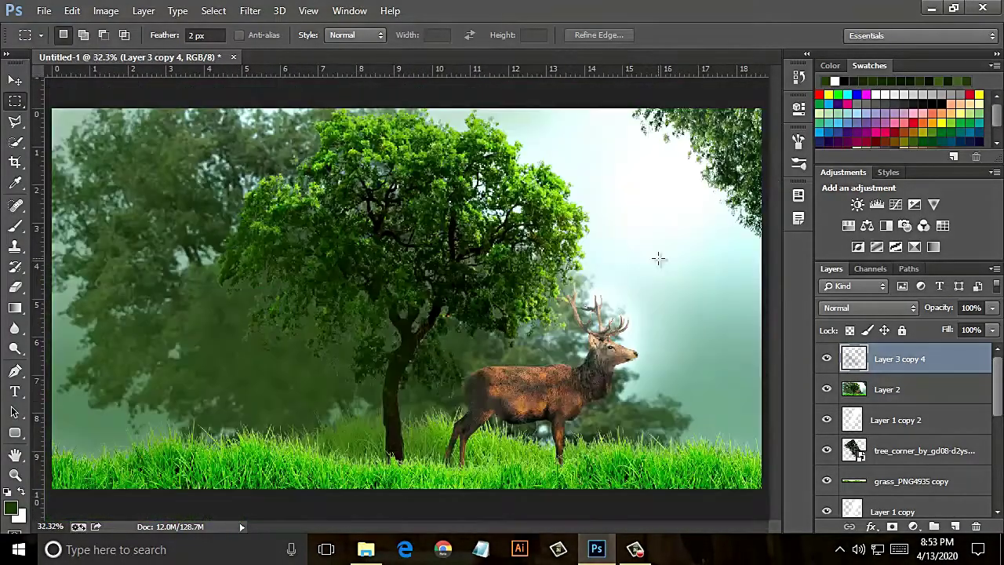